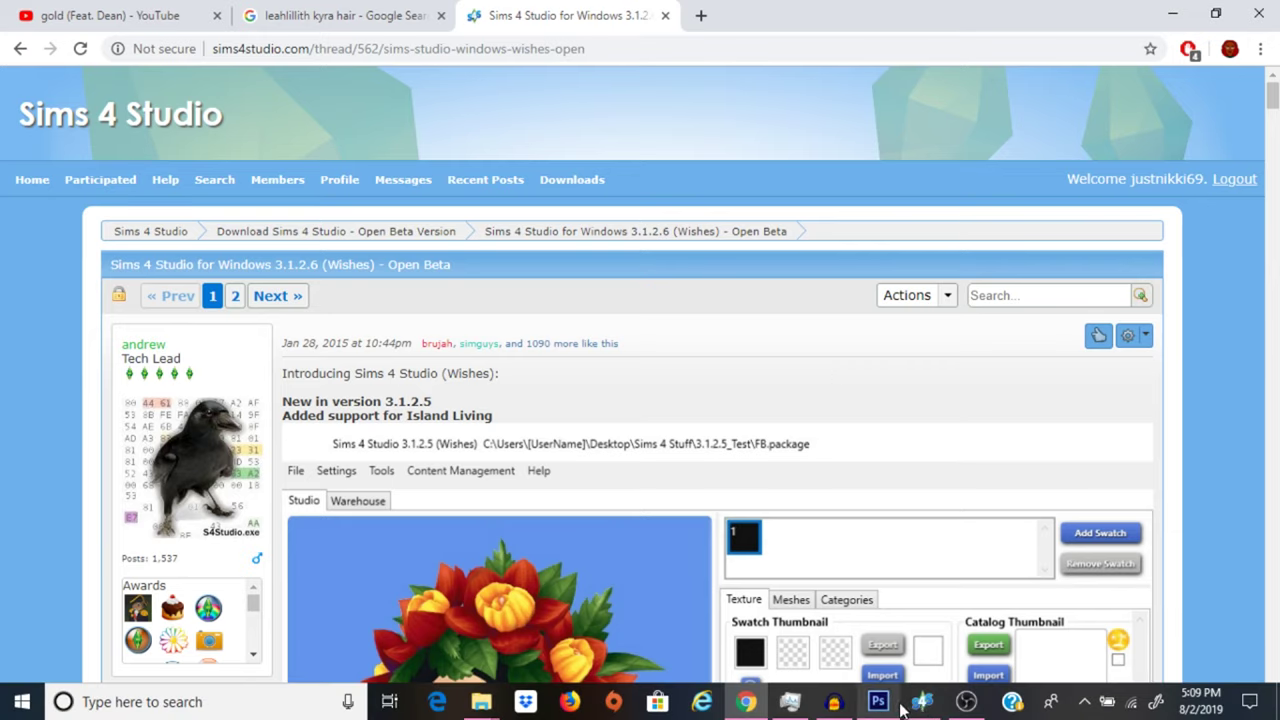
- Switch to Sims 4 Studio
{"action": "left_click", "coordinate": [914, 705]}
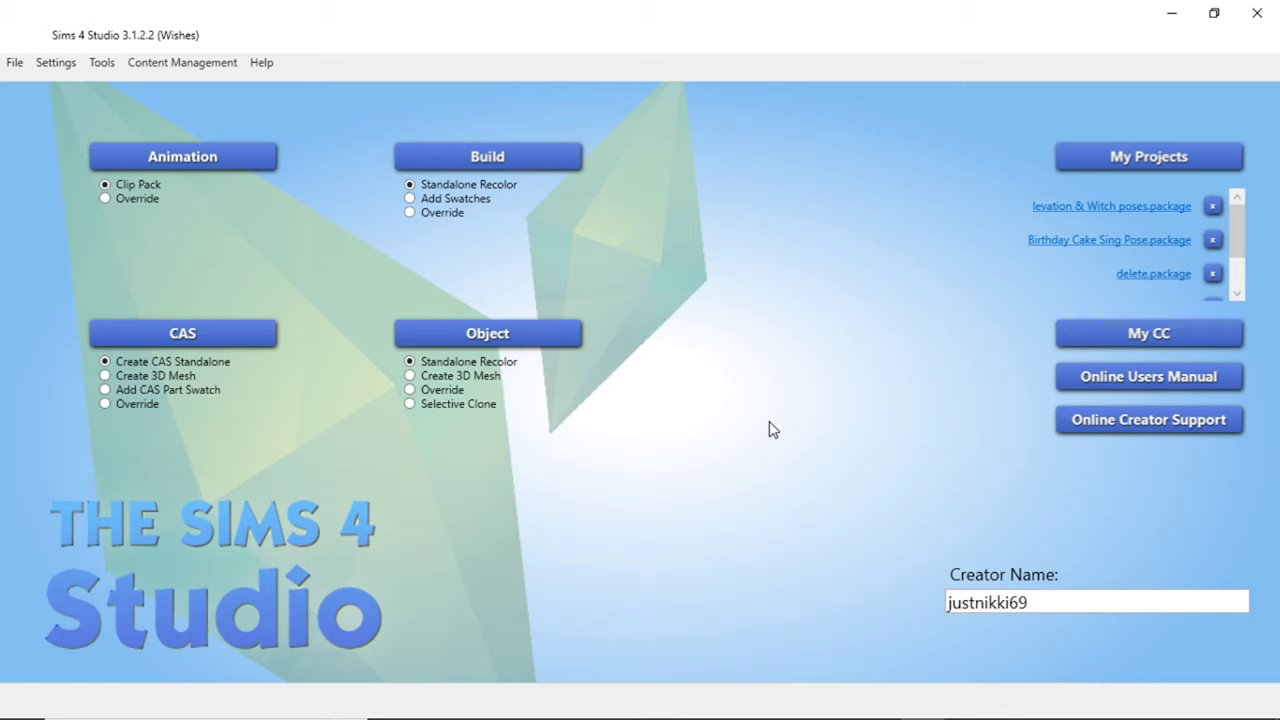
- Switch to Chrome, show the image results for the leahlillith kyra hair search, and preview the first picture
{"action": "mouse_move", "coordinate": [834, 714]}
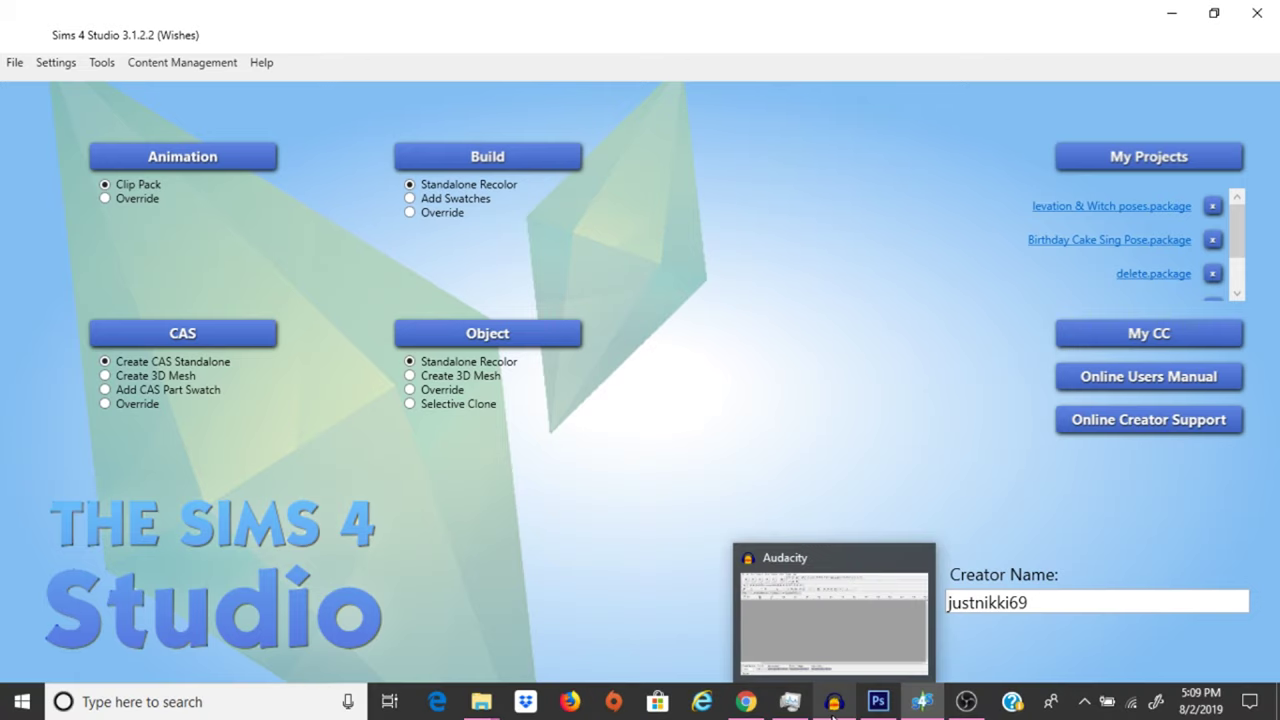
{"action": "mouse_move", "coordinate": [762, 712]}
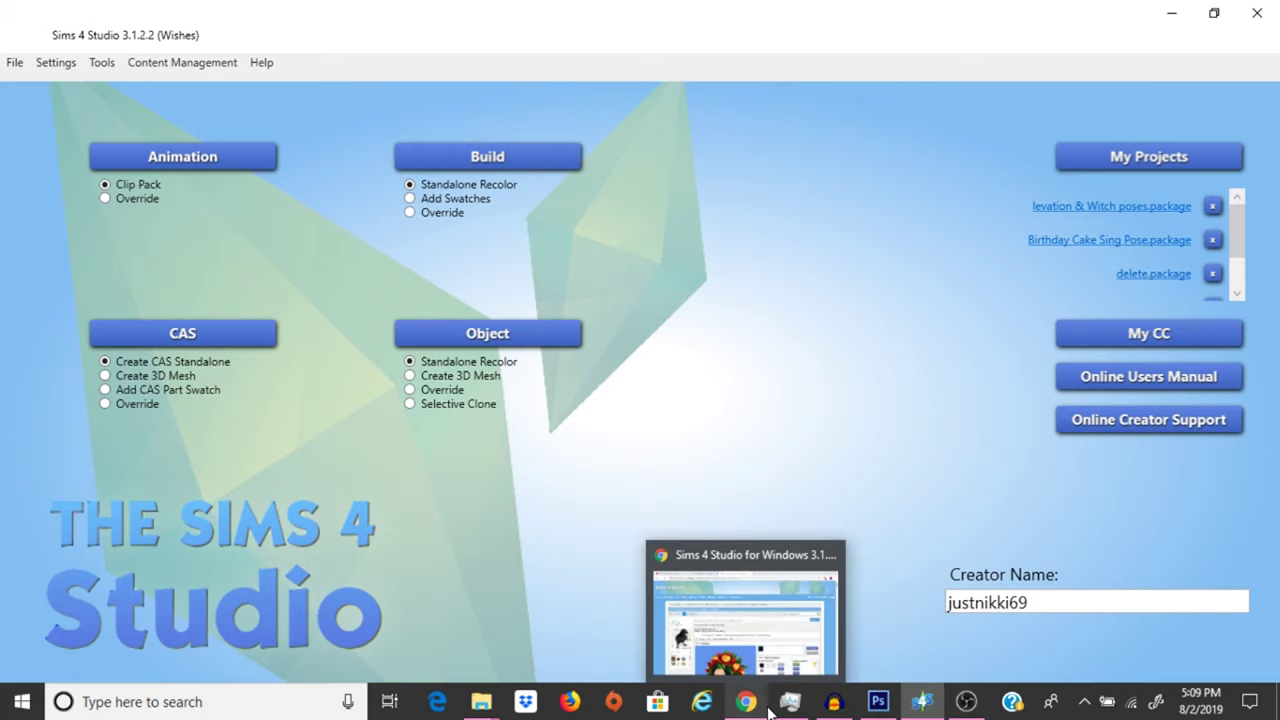
{"action": "left_click", "coordinate": [760, 712]}
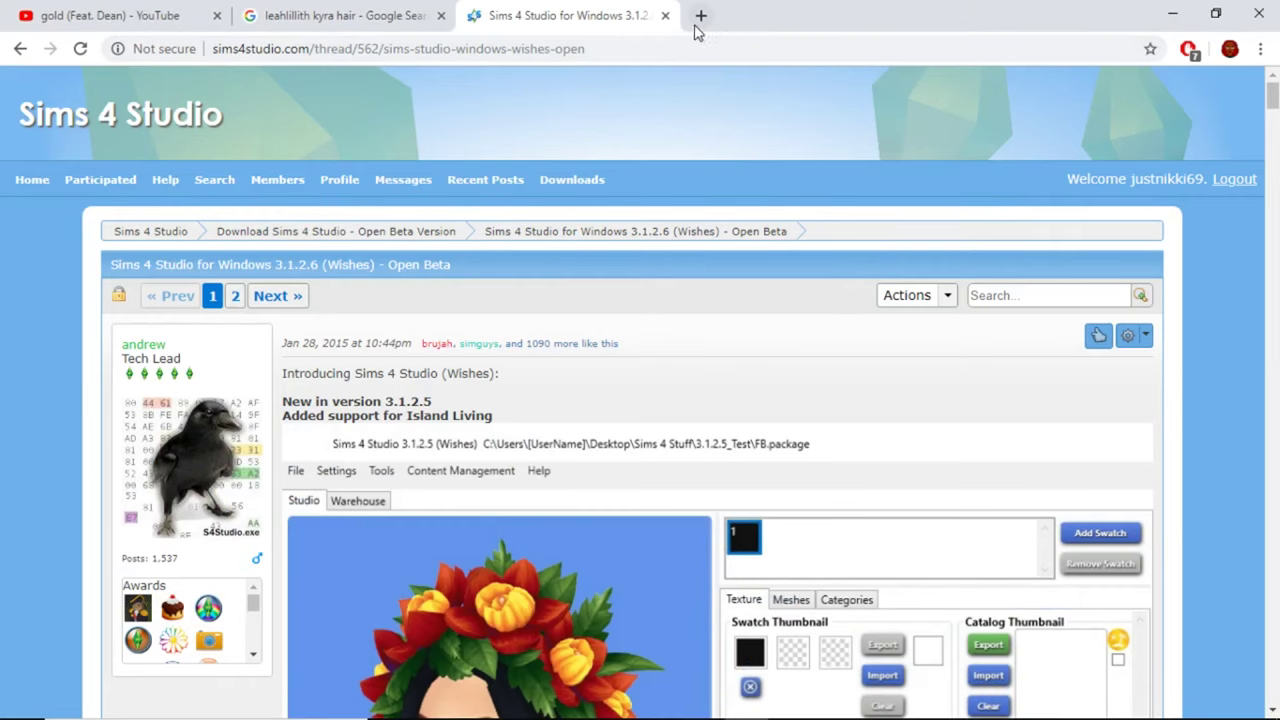
{"action": "left_click", "coordinate": [393, 15]}
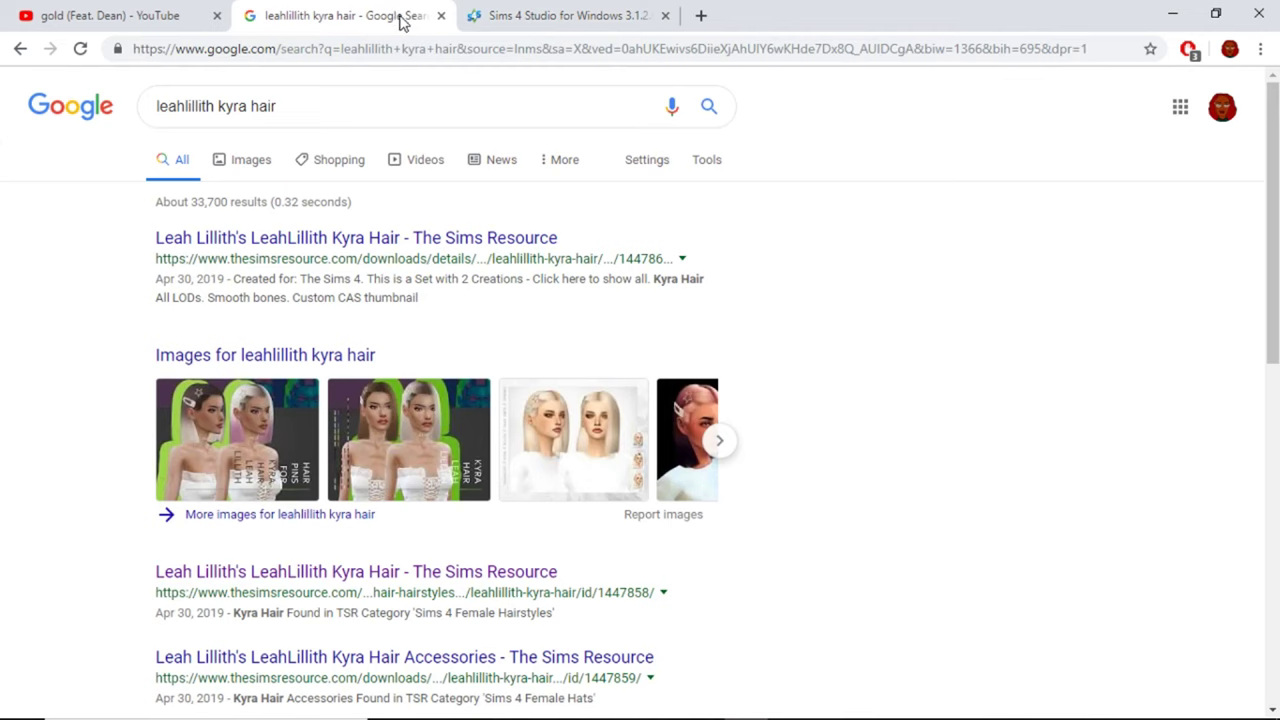
{"action": "left_click", "coordinate": [246, 165]}
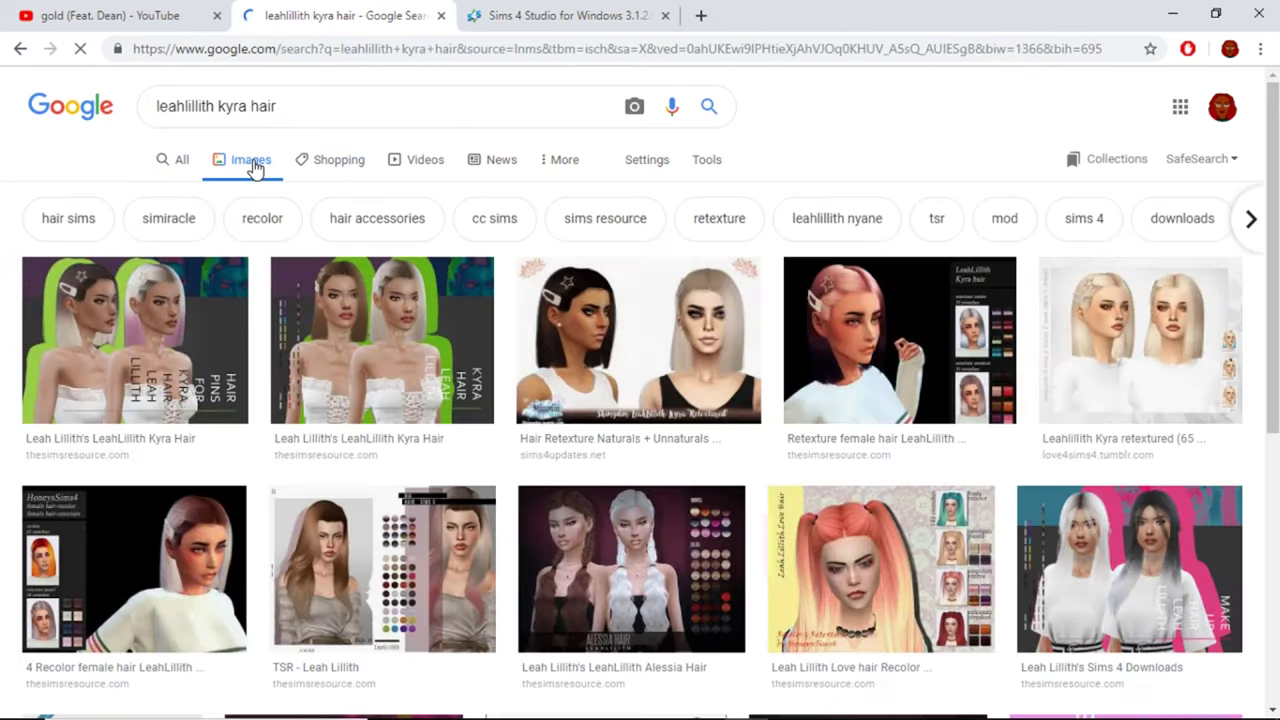
{"action": "left_click", "coordinate": [181, 375]}
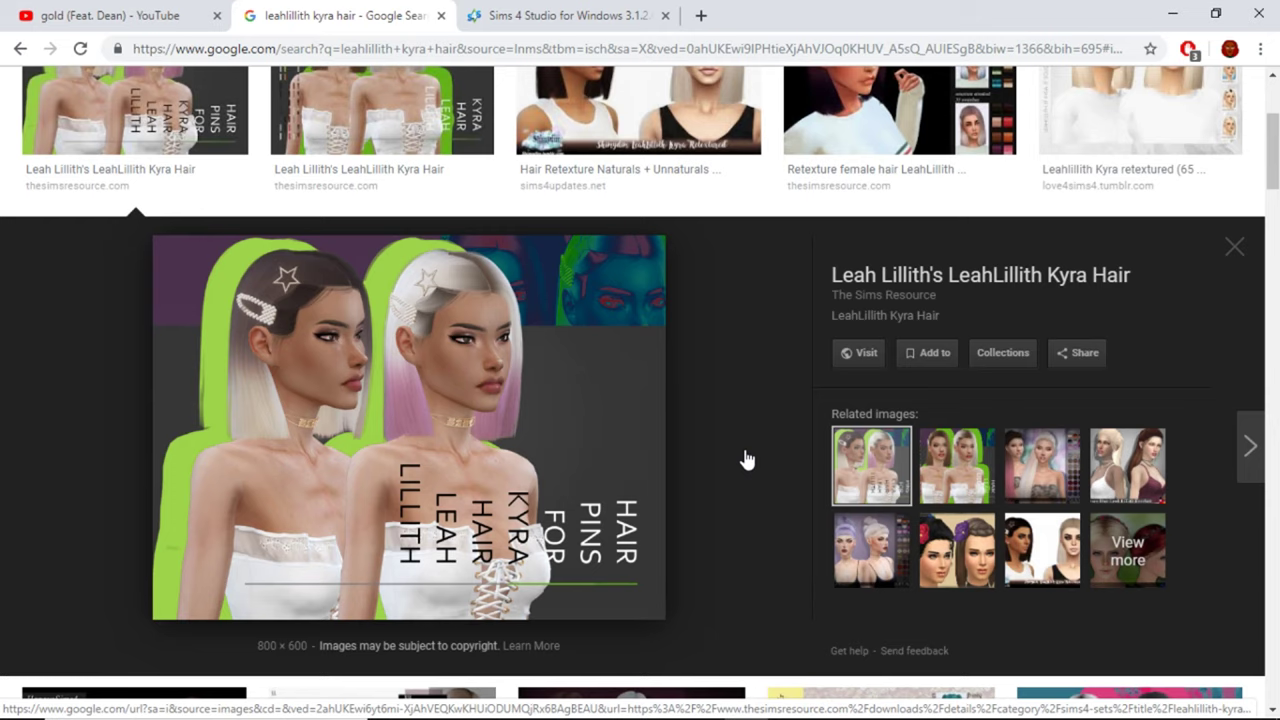
- Examine the enlarged Kyra hair picture, close its preview, and look over the other image results
{"action": "scroll", "coordinate": [750, 458], "scroll_direction": "up", "scroll_amount": 1}
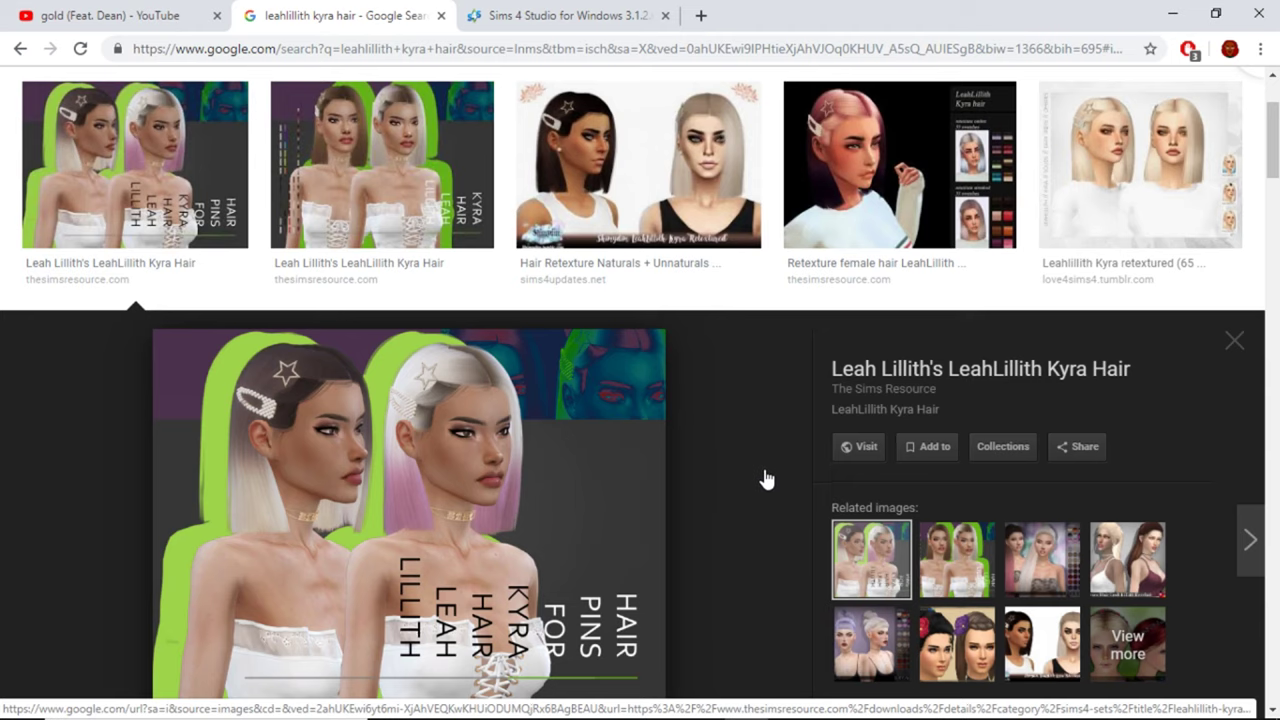
{"action": "scroll", "coordinate": [766, 478], "scroll_direction": "down", "scroll_amount": 1}
{"action": "scroll", "coordinate": [723, 314], "scroll_direction": "up", "scroll_amount": 1}
{"action": "left_click", "coordinate": [1236, 343]}
{"action": "scroll", "coordinate": [600, 350], "scroll_direction": "up", "scroll_amount": 1}
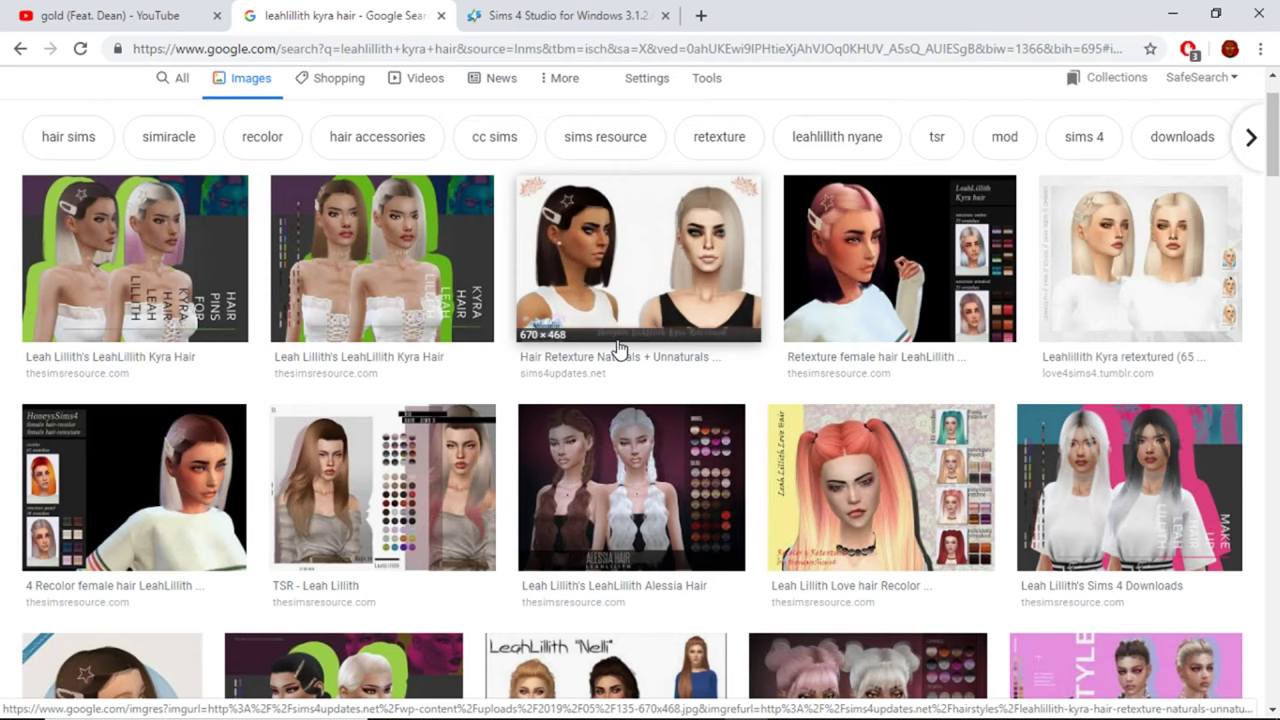
{"action": "scroll", "coordinate": [620, 440], "scroll_direction": "down", "scroll_amount": 1}
- Switch to File Explorer and copy LeahLillith_KyraHair_001.package from the Mods search results
{"action": "key", "text": "alt+Tab"}
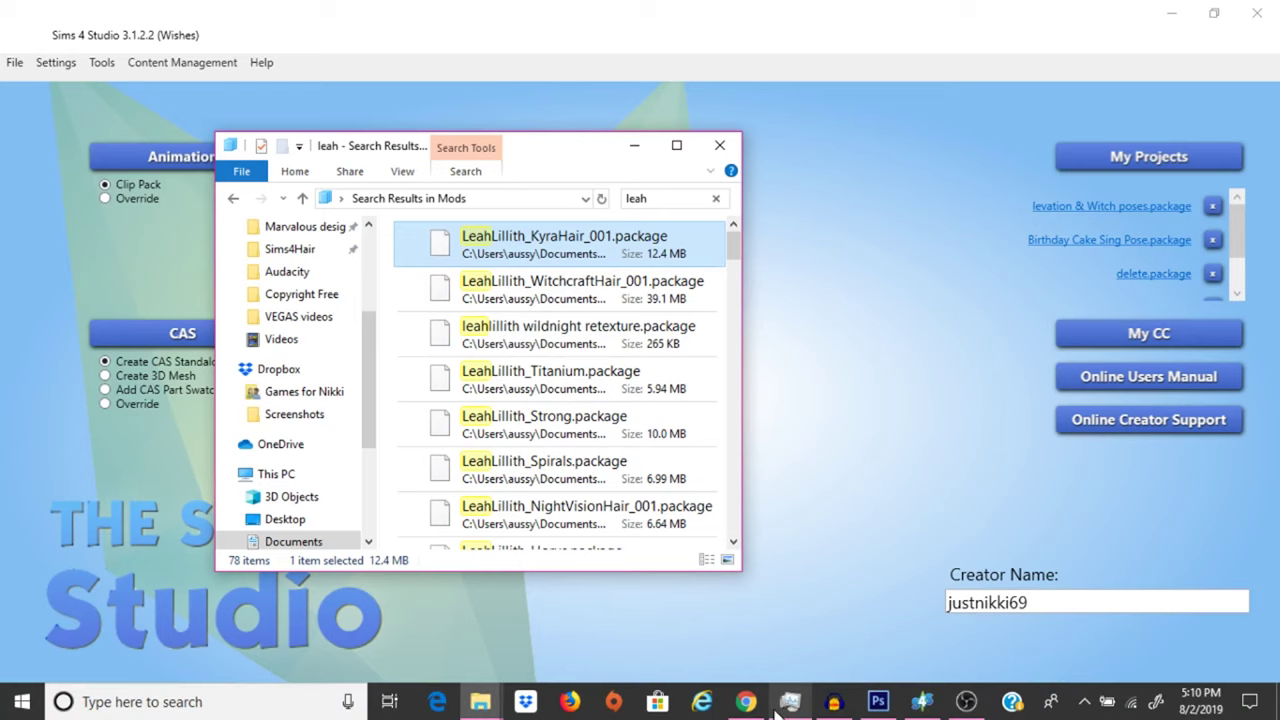
{"action": "right_click", "coordinate": [598, 252]}
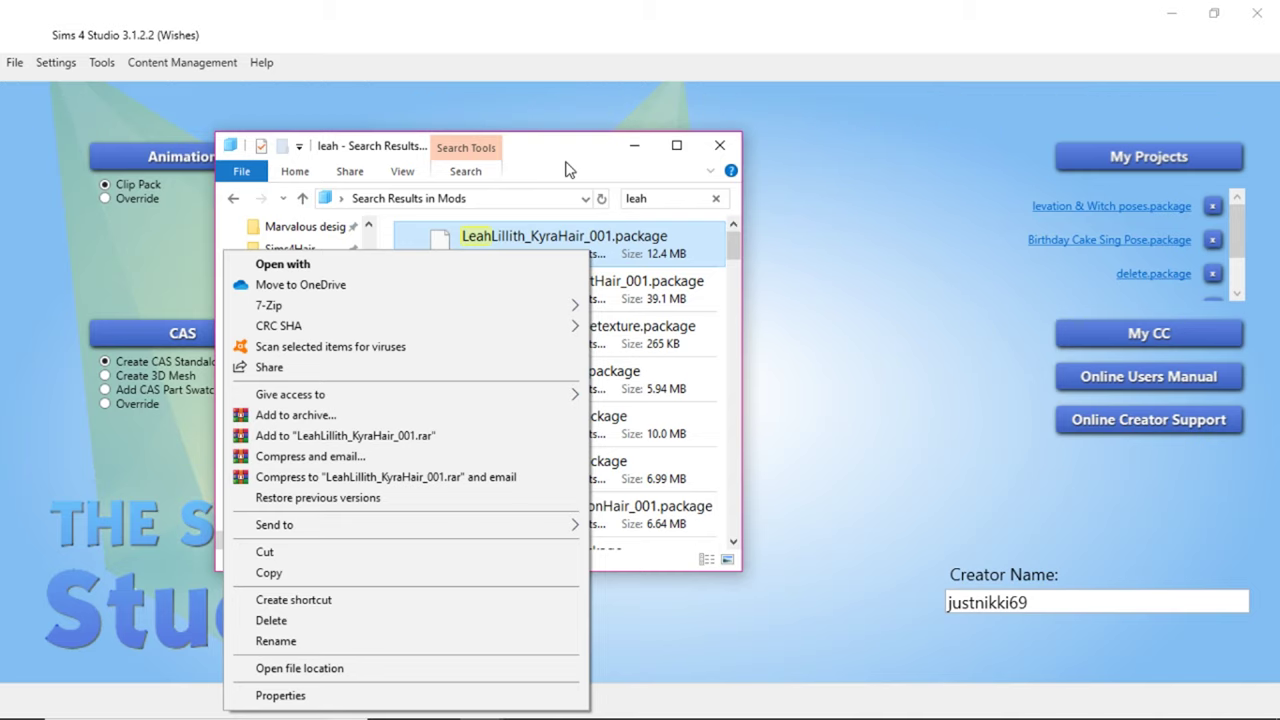
{"action": "right_click", "coordinate": [630, 250]}
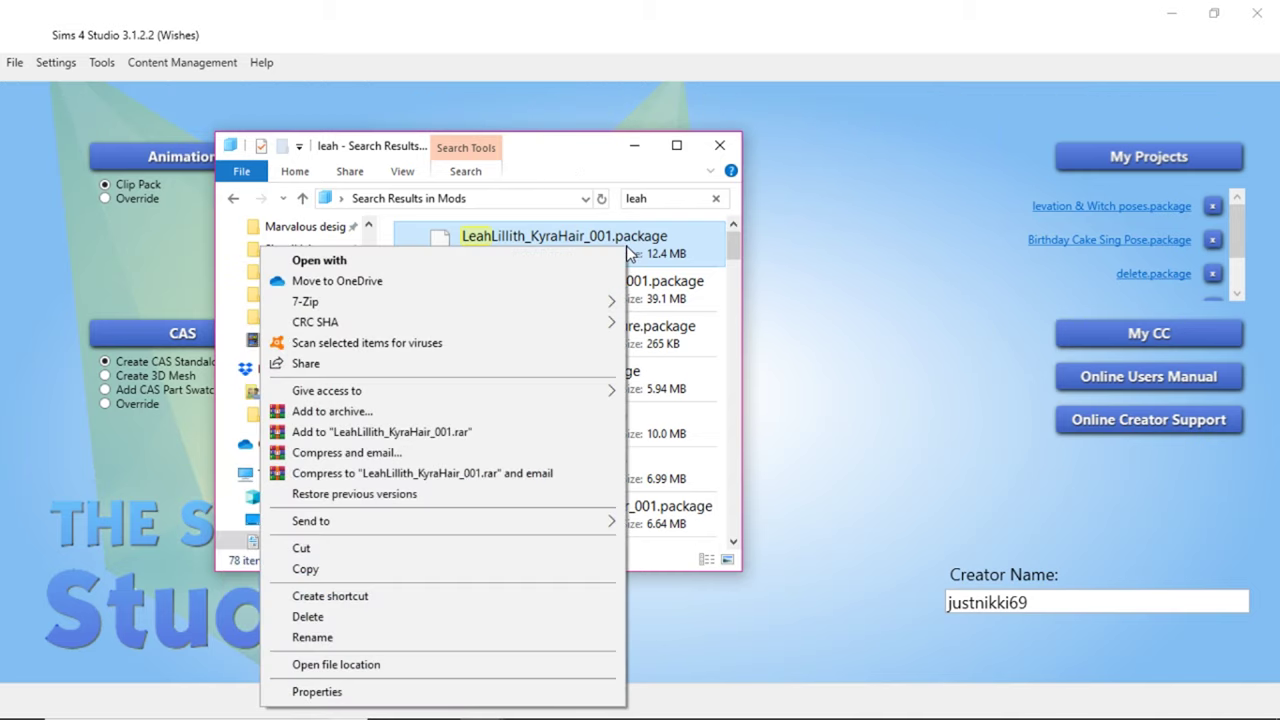
{"action": "left_click", "coordinate": [331, 567]}
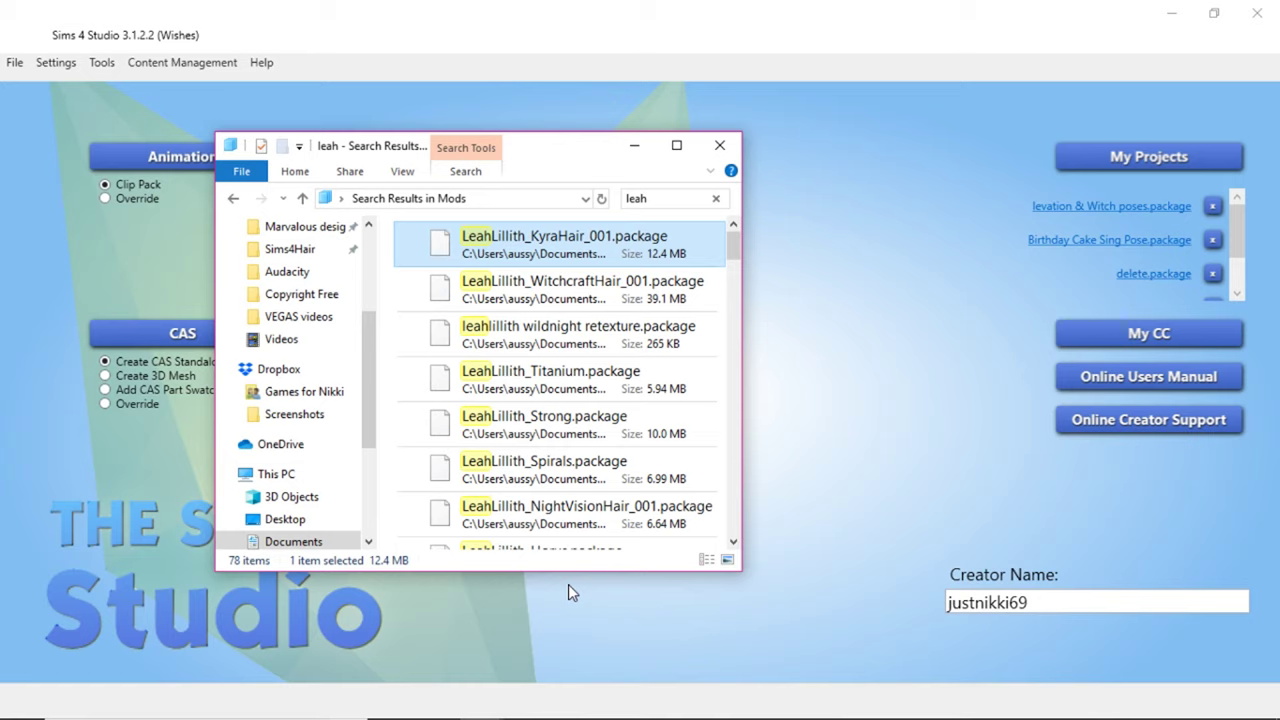
- Paste the copied hair package into the Mods folder inside the Sims 4 Studio folder in Documents
{"action": "mouse_move", "coordinate": [490, 708]}
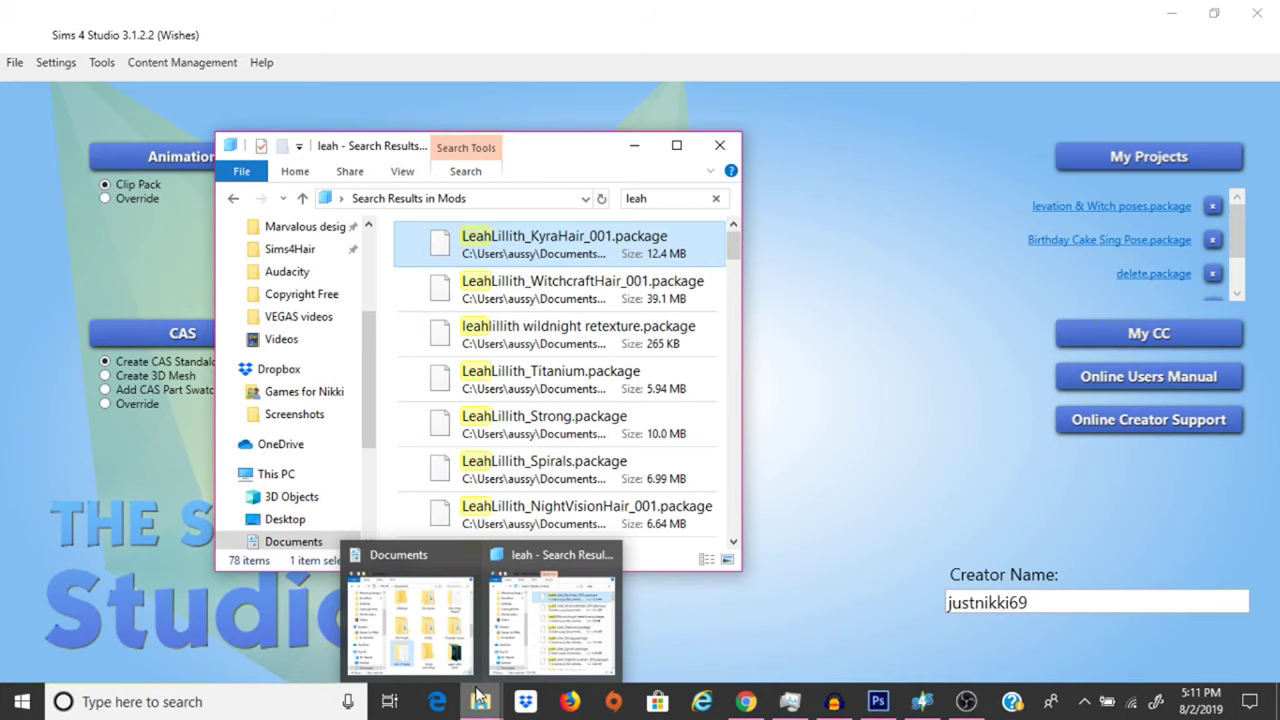
{"action": "left_click", "coordinate": [410, 620]}
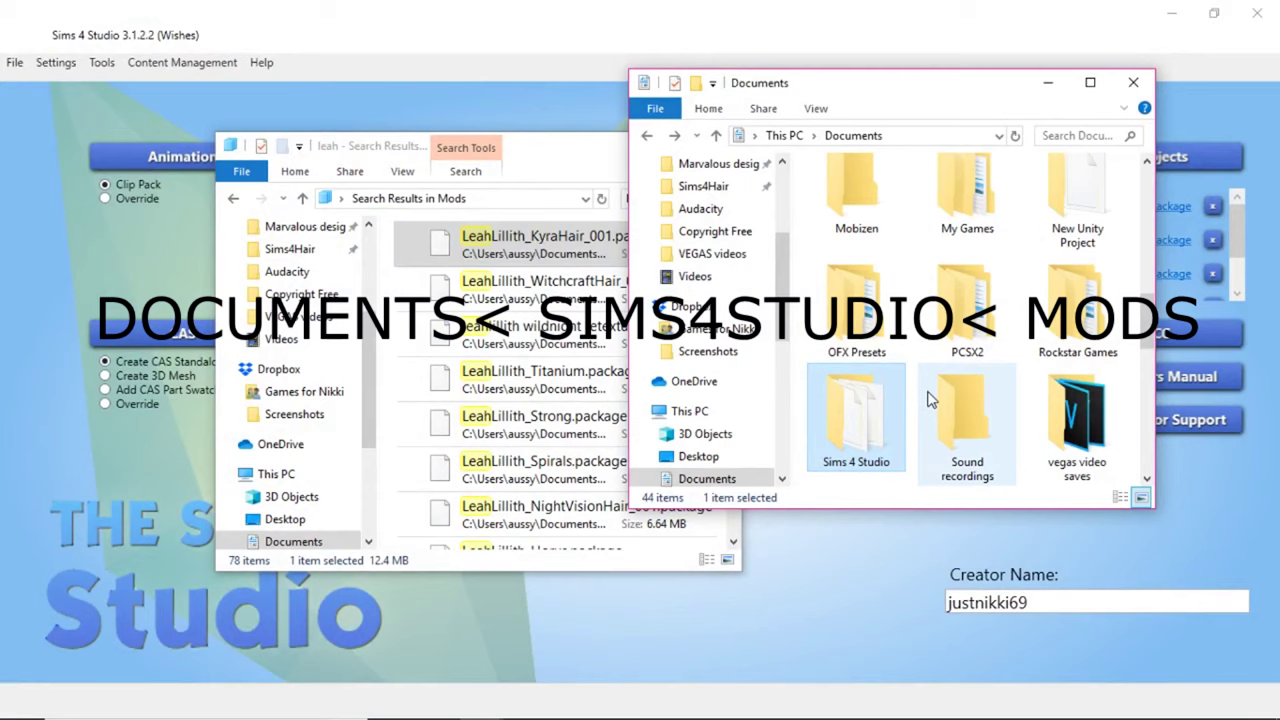
{"action": "double_click", "coordinate": [868, 444]}
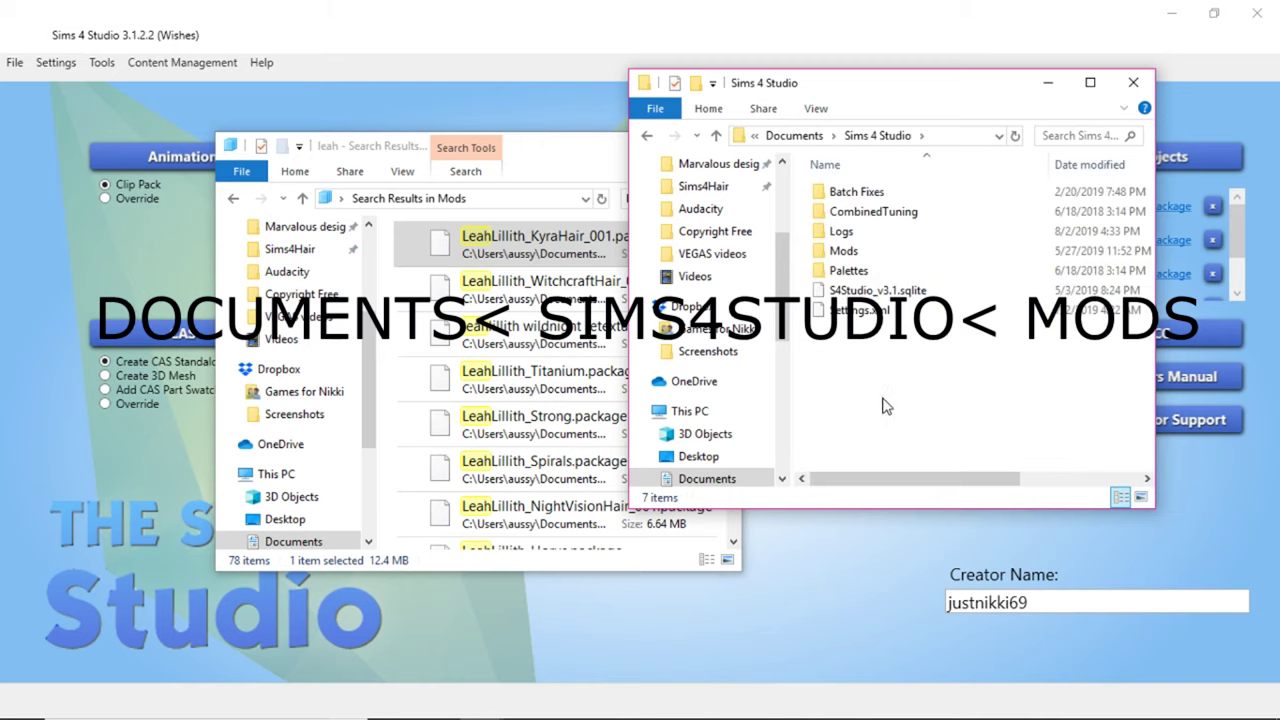
{"action": "left_click_drag", "start_coordinate": [903, 98], "coordinate": [954, 188]}
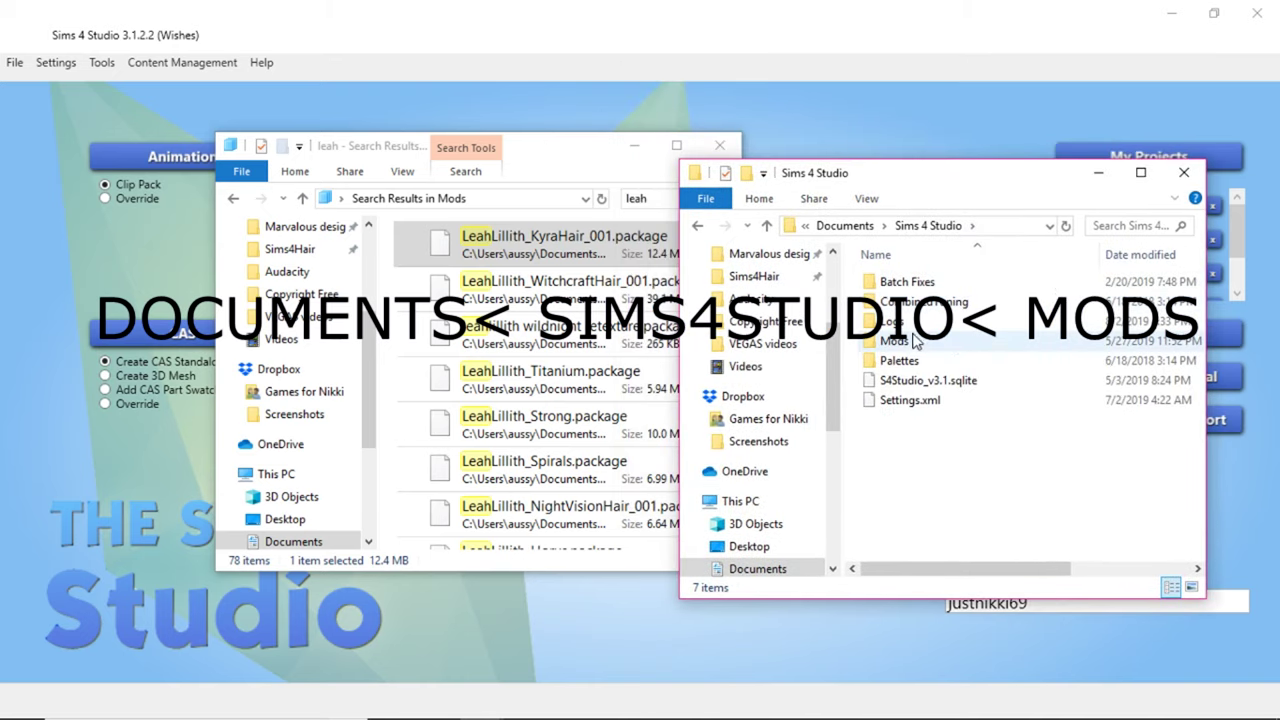
{"action": "double_click", "coordinate": [909, 346]}
{"action": "scroll", "coordinate": [909, 346], "scroll_direction": "down", "scroll_amount": 3}
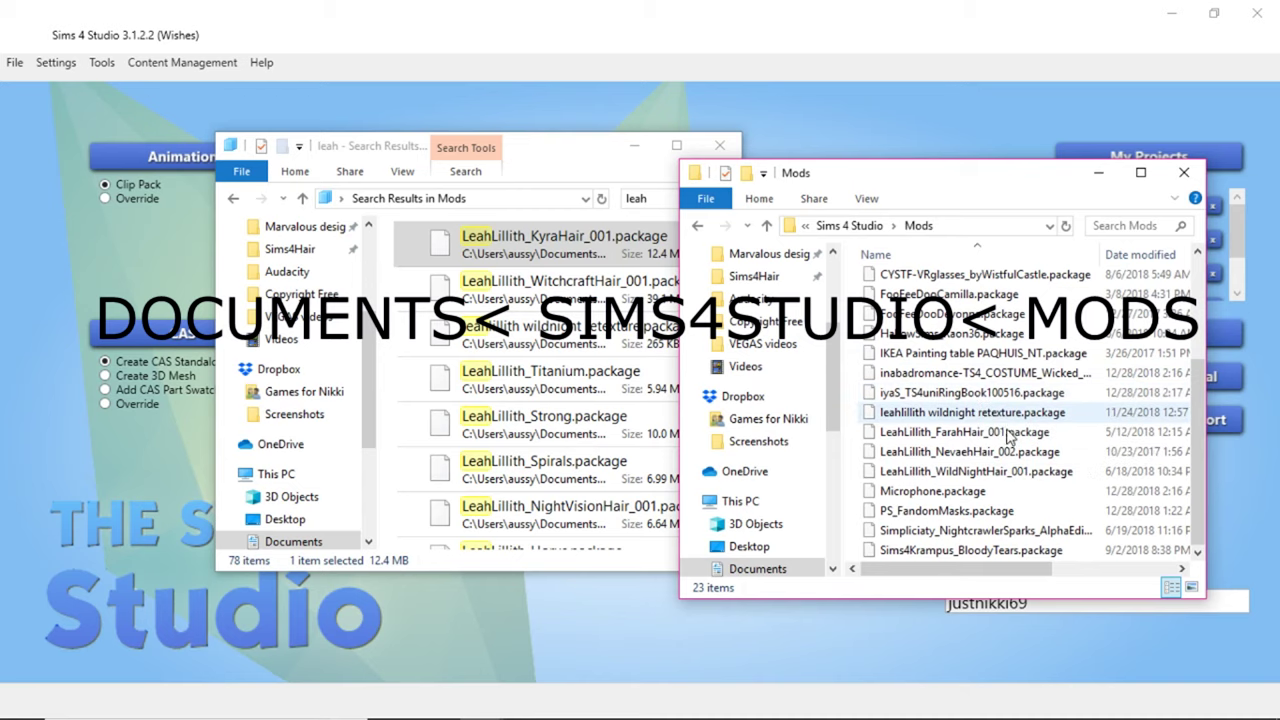
{"action": "right_click", "coordinate": [1080, 498]}
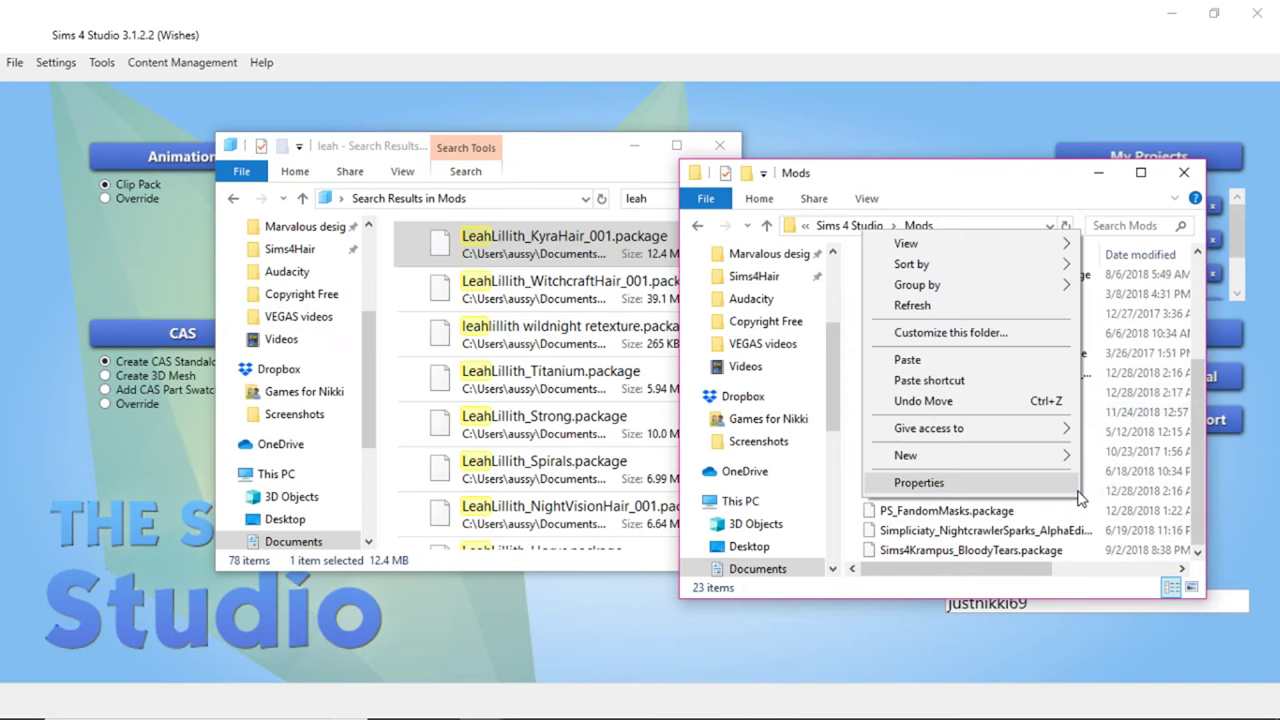
{"action": "left_click", "coordinate": [921, 357]}
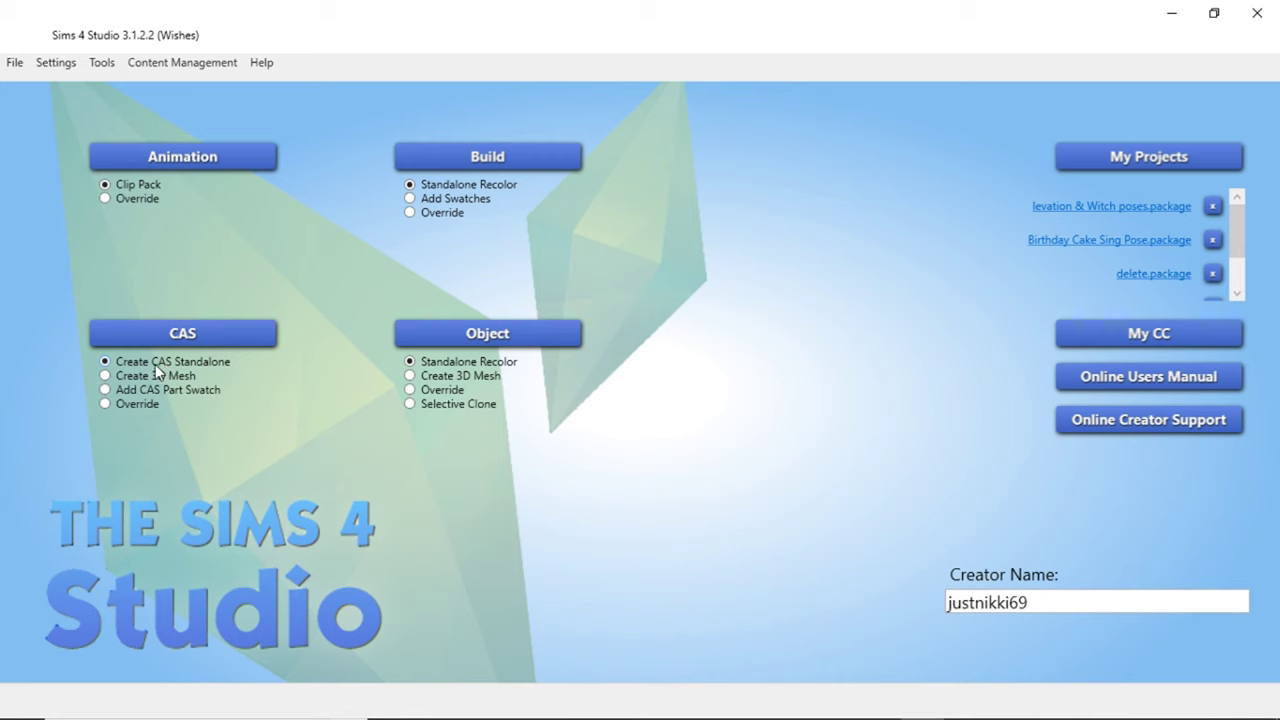
- Start a CAS standalone project in Sims 4 Studio and filter the catalog to Custom content
{"action": "left_click", "coordinate": [197, 343]}
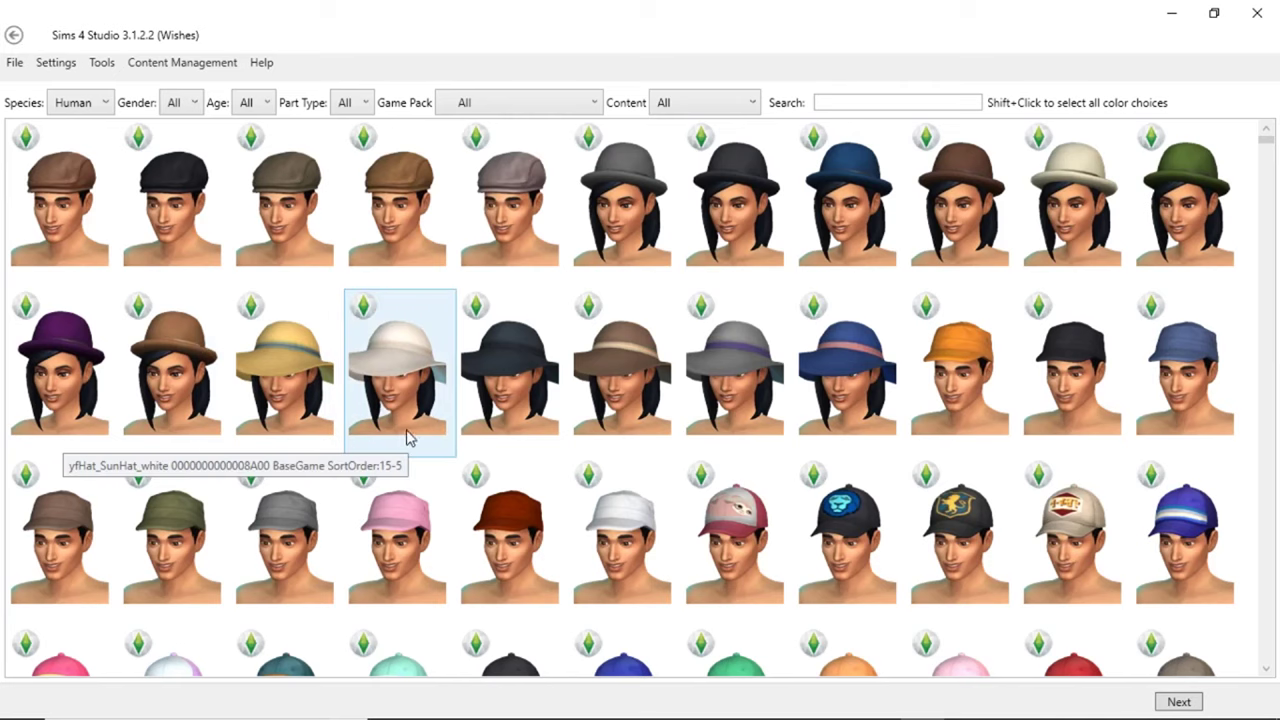
{"action": "left_click", "coordinate": [708, 104]}
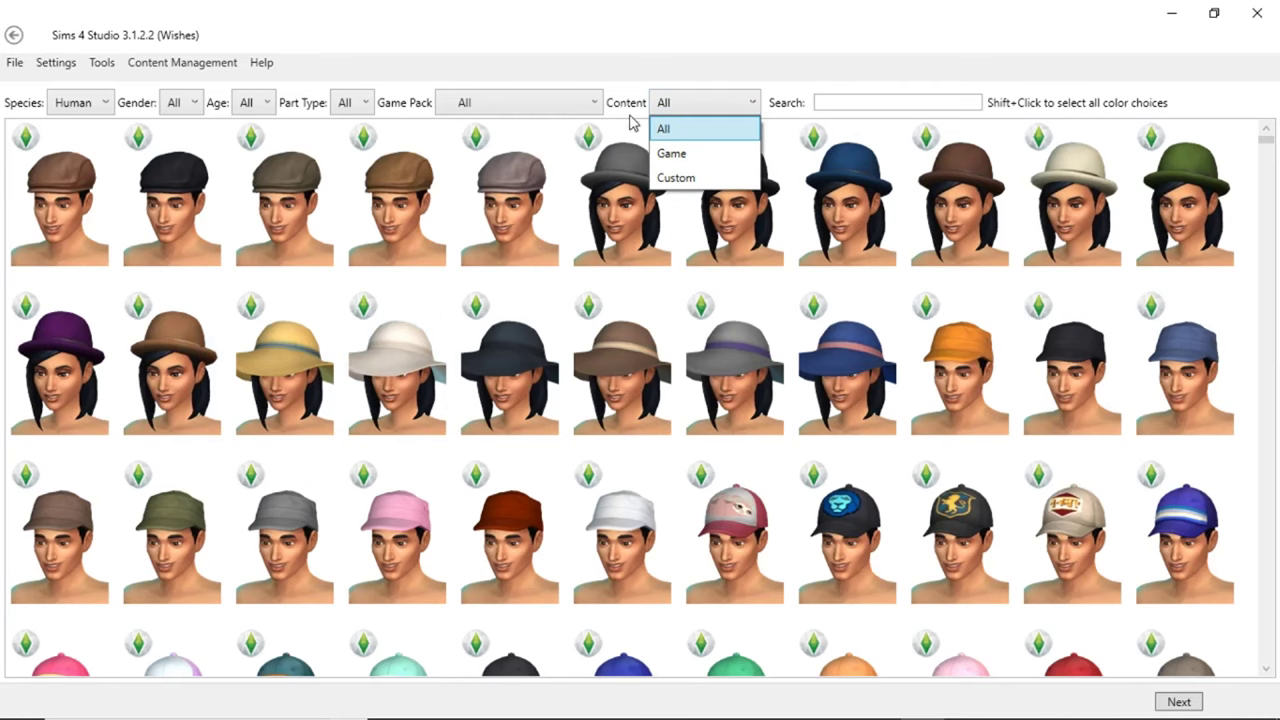
{"action": "left_click", "coordinate": [682, 178]}
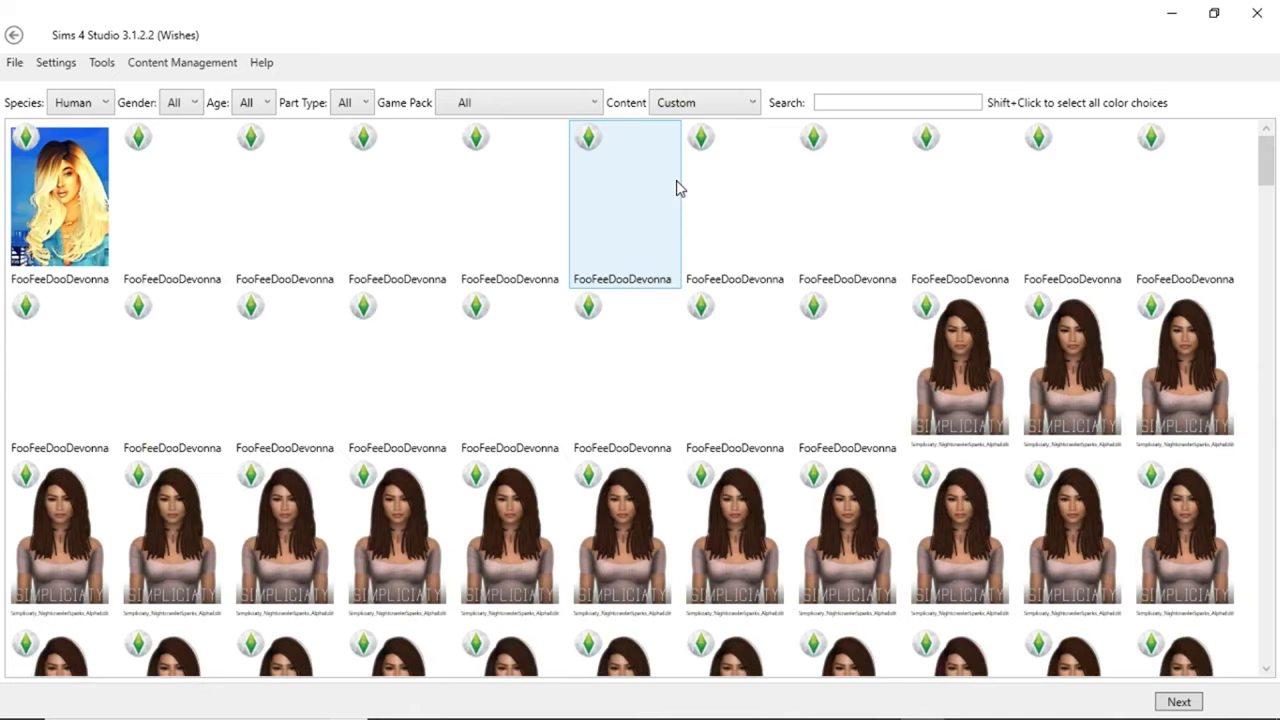
- Find the LeahLillith_KyraHair_001 entries in the catalog and select one of its swatches
{"action": "scroll", "coordinate": [591, 436], "scroll_direction": "down", "scroll_amount": 3}
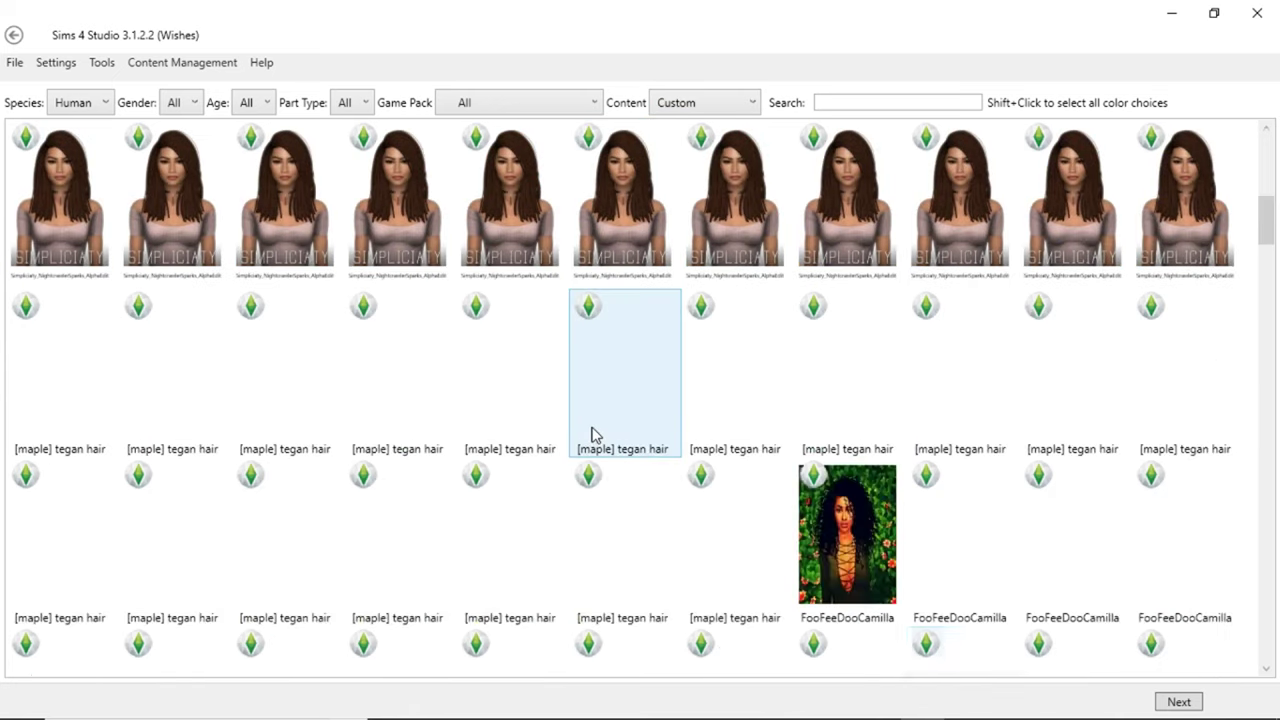
{"action": "scroll", "coordinate": [593, 435], "scroll_direction": "down", "scroll_amount": 3}
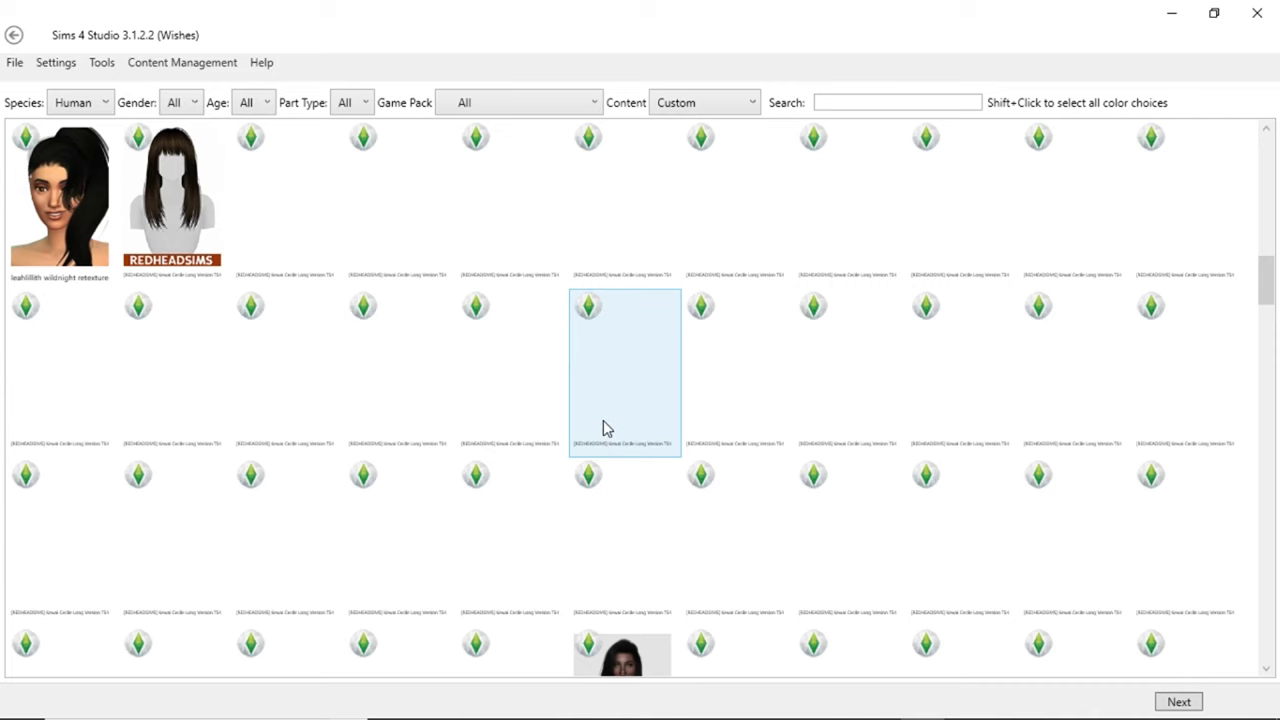
{"action": "scroll", "coordinate": [405, 262], "scroll_direction": "down", "scroll_amount": 3}
{"action": "scroll", "coordinate": [407, 266], "scroll_direction": "down", "scroll_amount": 8}
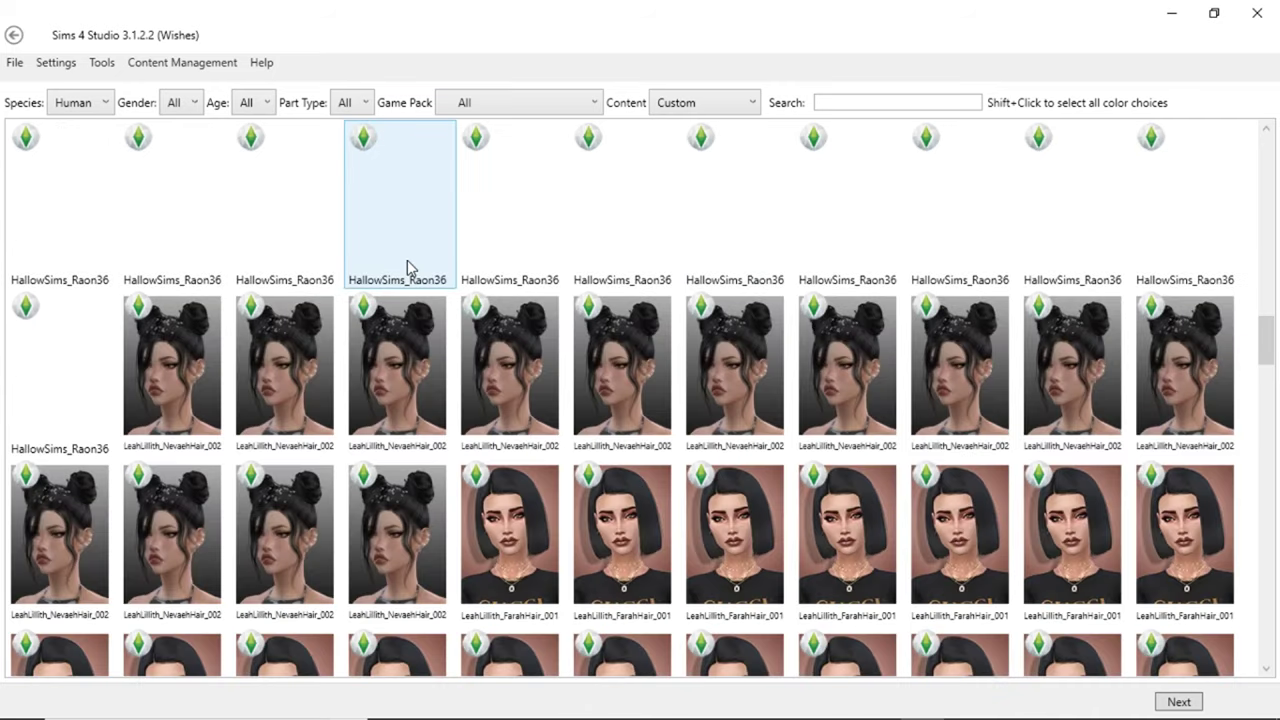
{"action": "scroll", "coordinate": [366, 437], "scroll_direction": "down", "scroll_amount": 5}
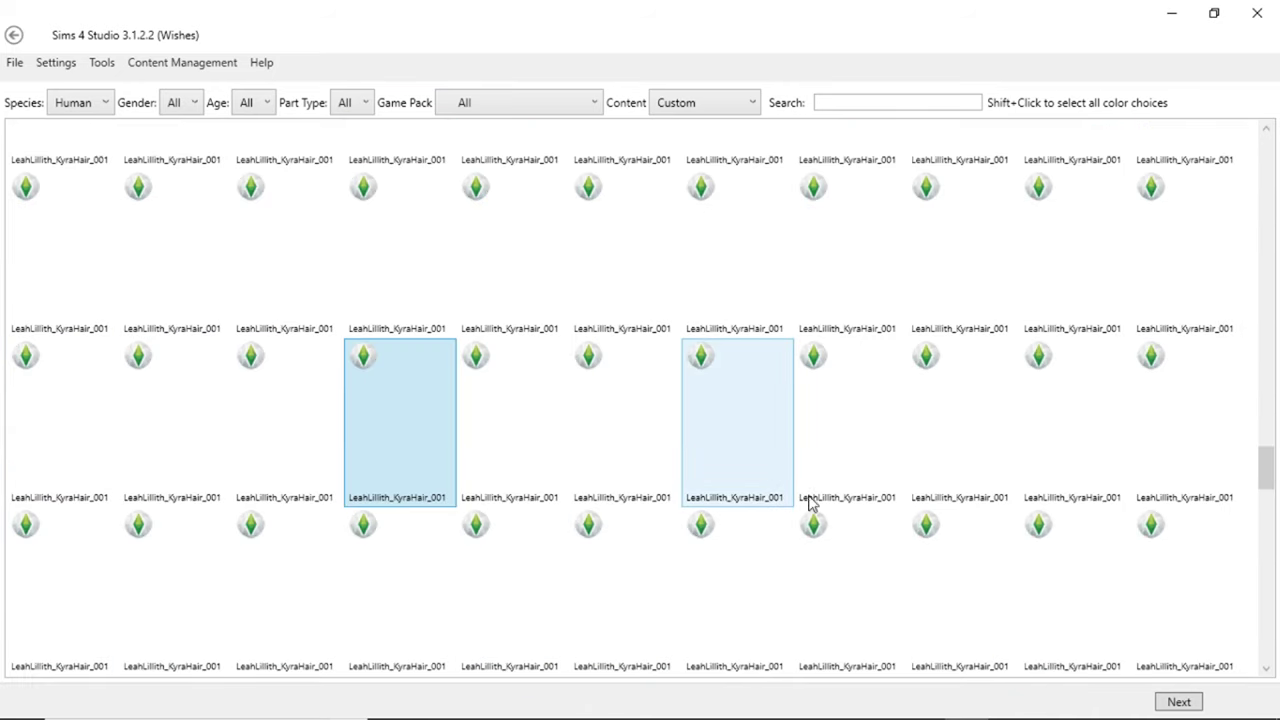
{"action": "scroll", "coordinate": [667, 490], "scroll_direction": "up", "scroll_amount": 1}
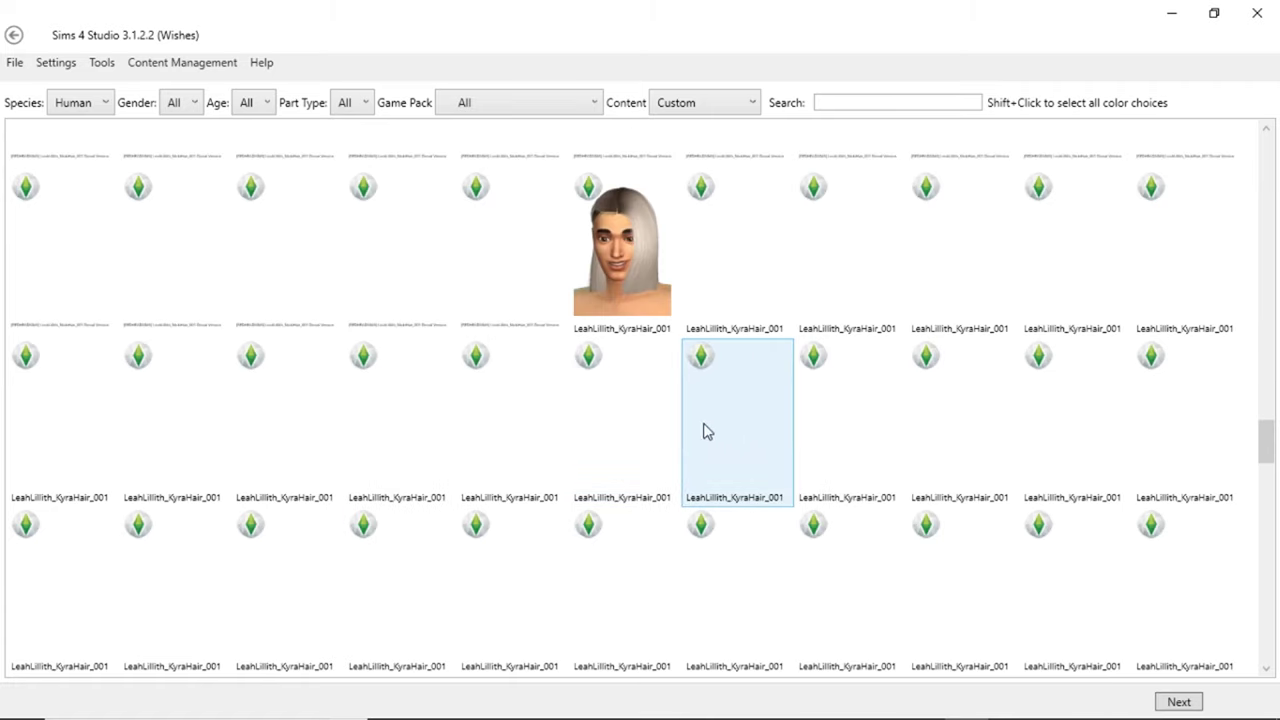
{"action": "left_click", "coordinate": [400, 655]}
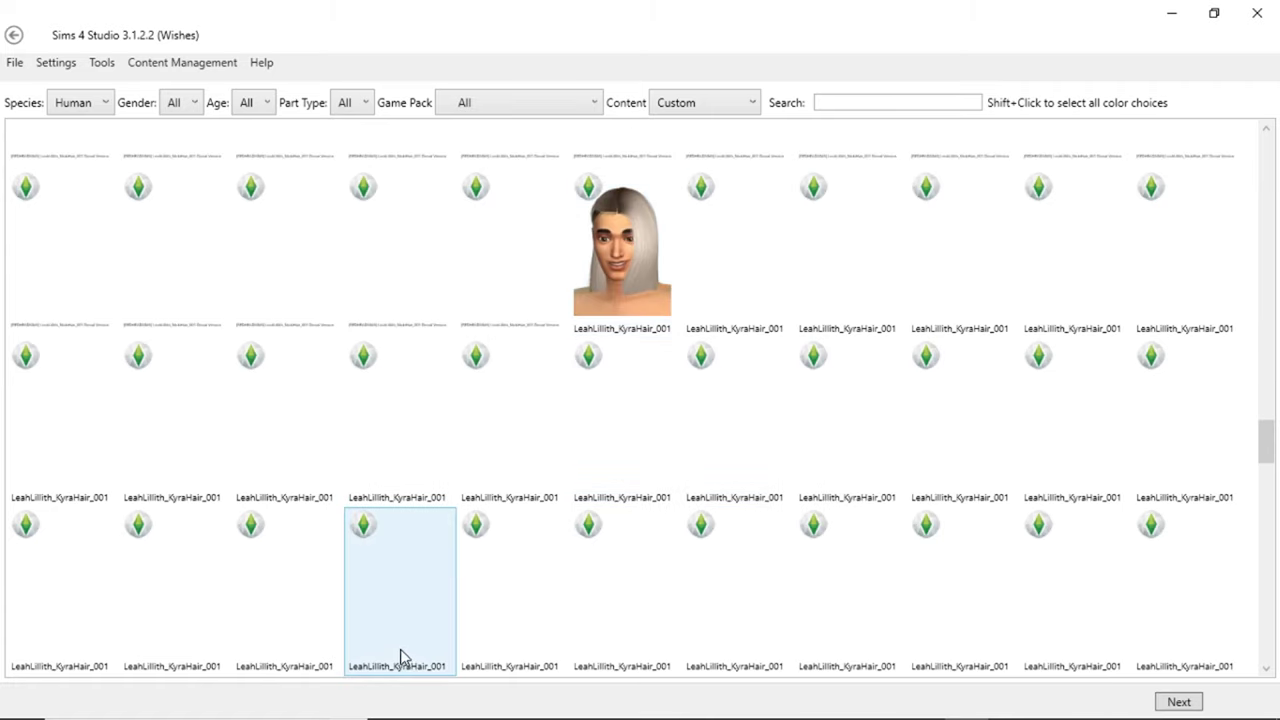
{"action": "scroll", "coordinate": [398, 520], "scroll_direction": "down", "scroll_amount": 1}
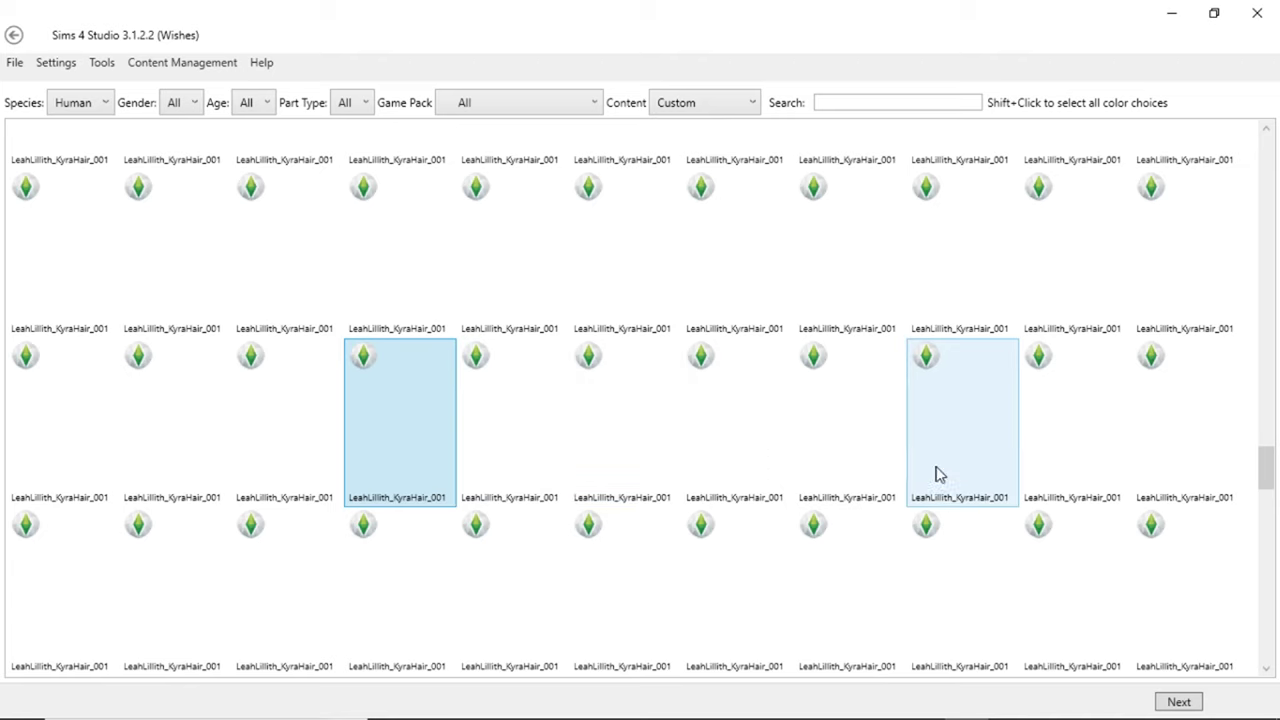
- Continue with the selected Kyra hair swatch and choose the Sims4Hair folder on the Desktop as the save location
{"action": "left_click", "coordinate": [1179, 703]}
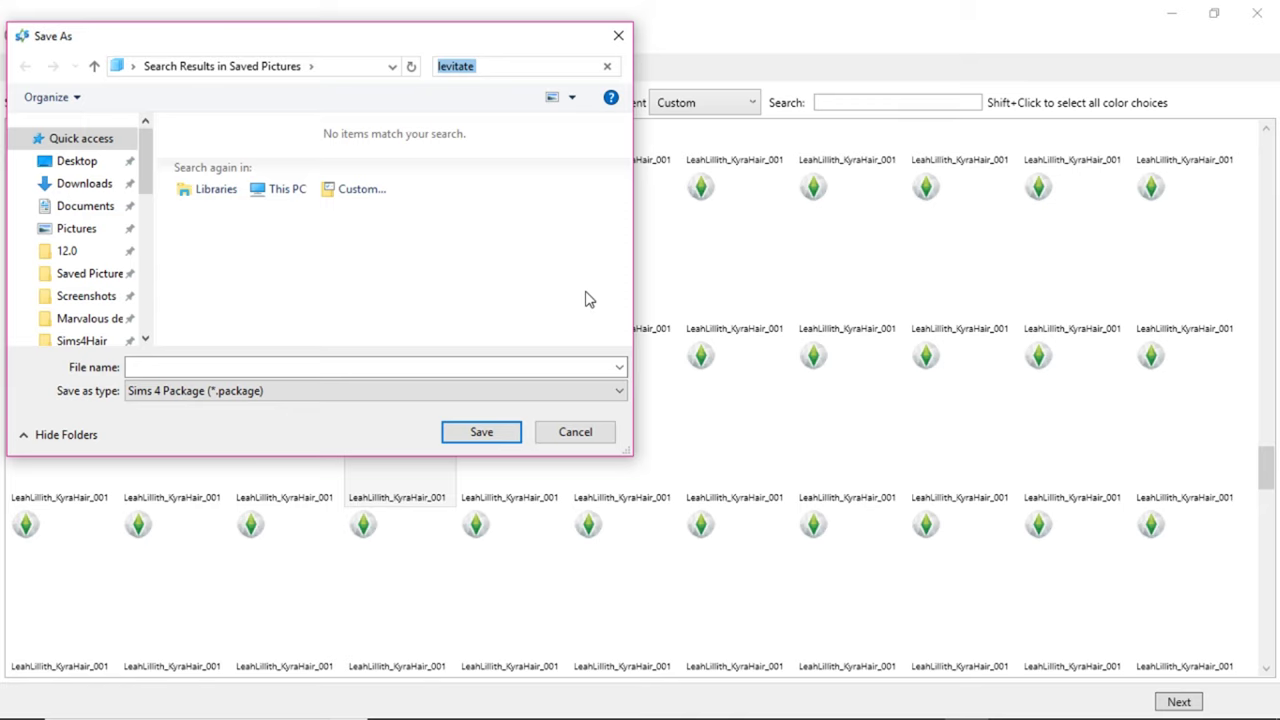
{"action": "left_click", "coordinate": [251, 250]}
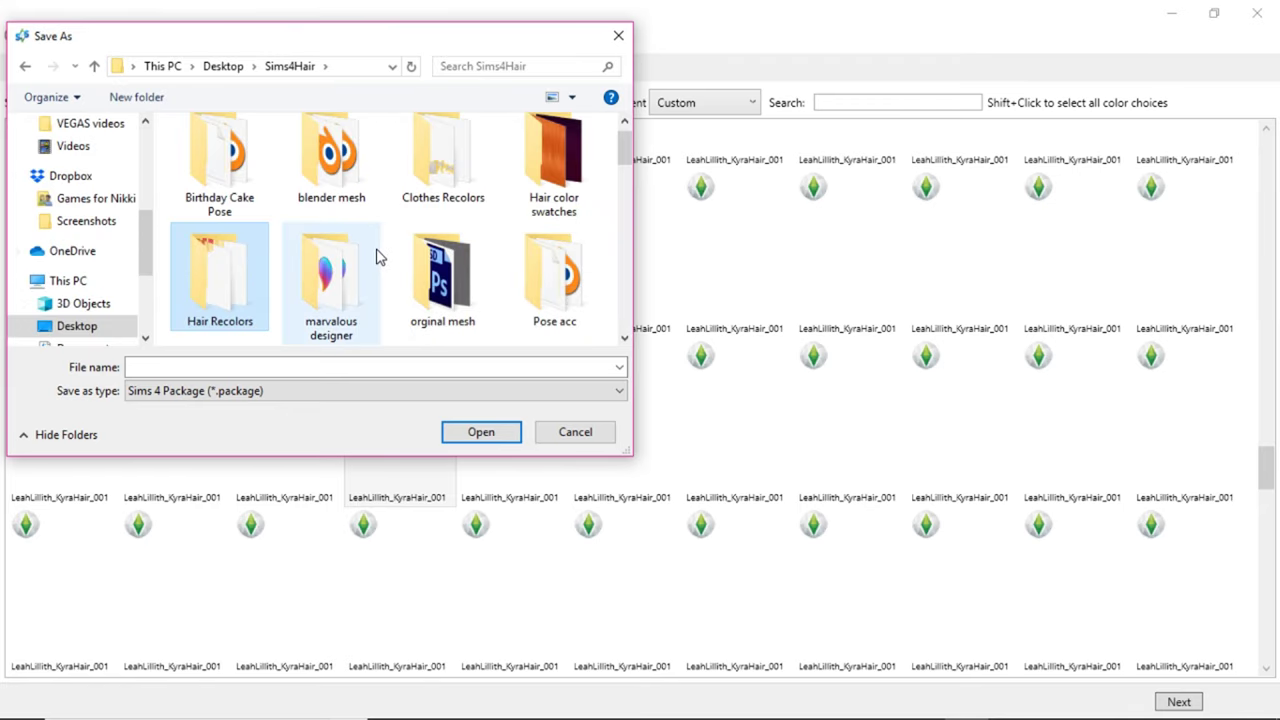
{"action": "scroll", "coordinate": [378, 257], "scroll_direction": "down", "scroll_amount": 3}
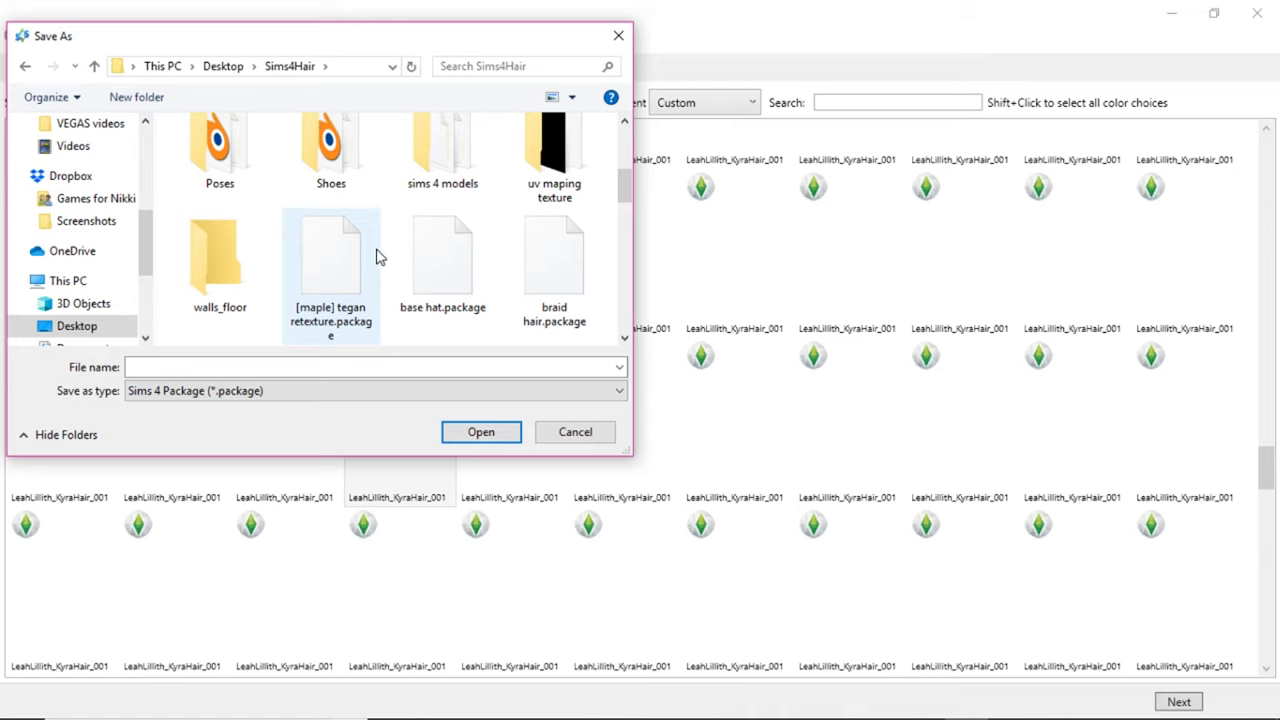
{"action": "scroll", "coordinate": [378, 257], "scroll_direction": "down", "scroll_amount": 8}
{"action": "scroll", "coordinate": [378, 257], "scroll_direction": "down", "scroll_amount": 1}
{"action": "scroll", "coordinate": [378, 257], "scroll_direction": "up", "scroll_amount": 10}
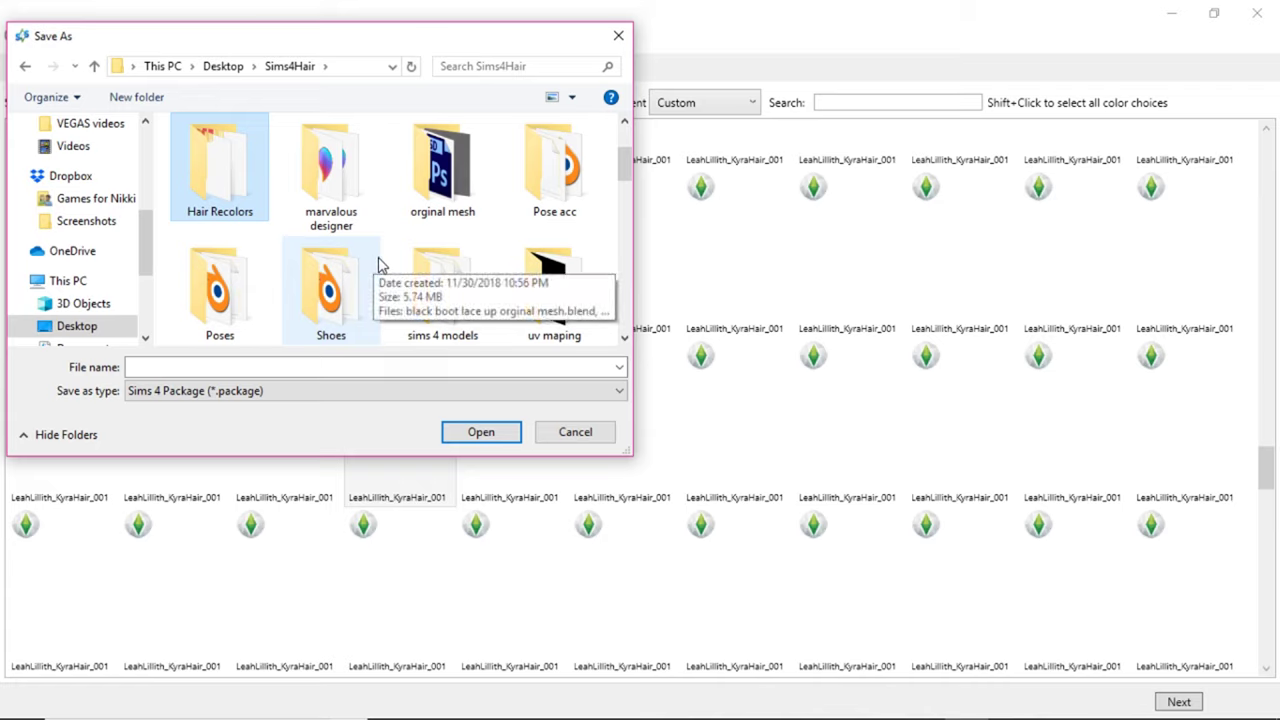
{"action": "scroll", "coordinate": [510, 270], "scroll_direction": "down", "scroll_amount": 1}
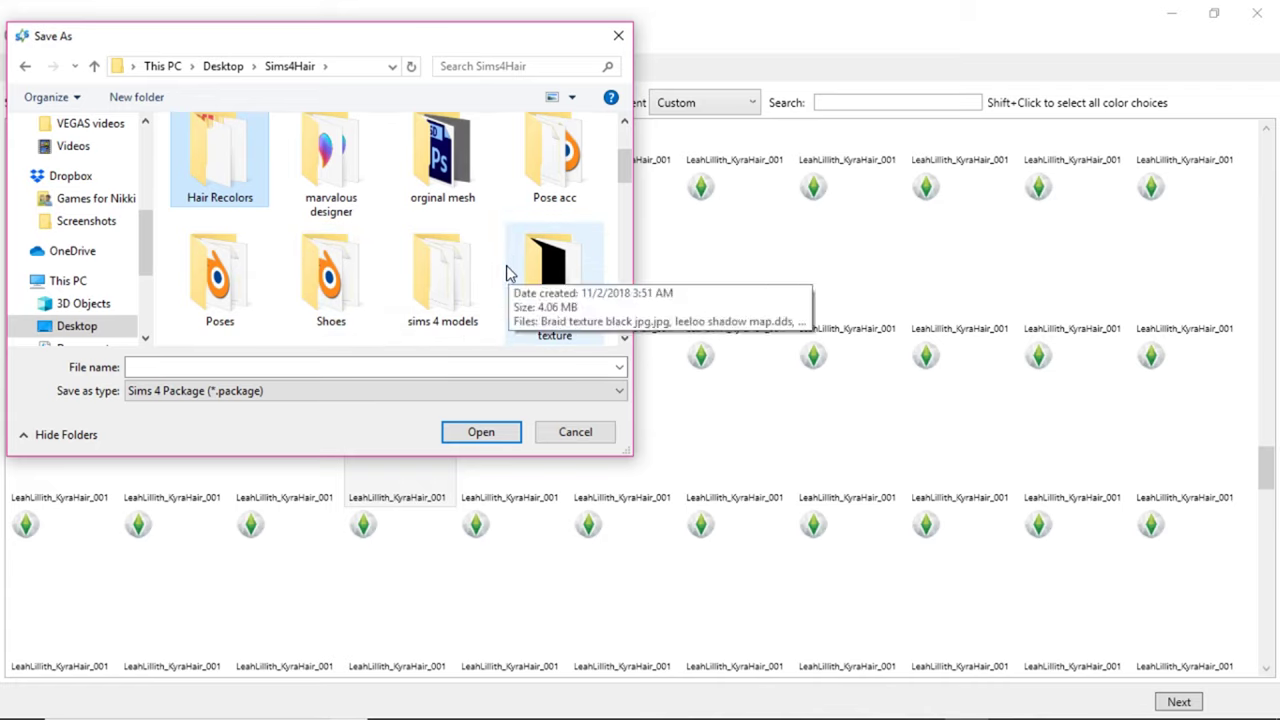
{"action": "scroll", "coordinate": [505, 273], "scroll_direction": "down", "scroll_amount": 3}
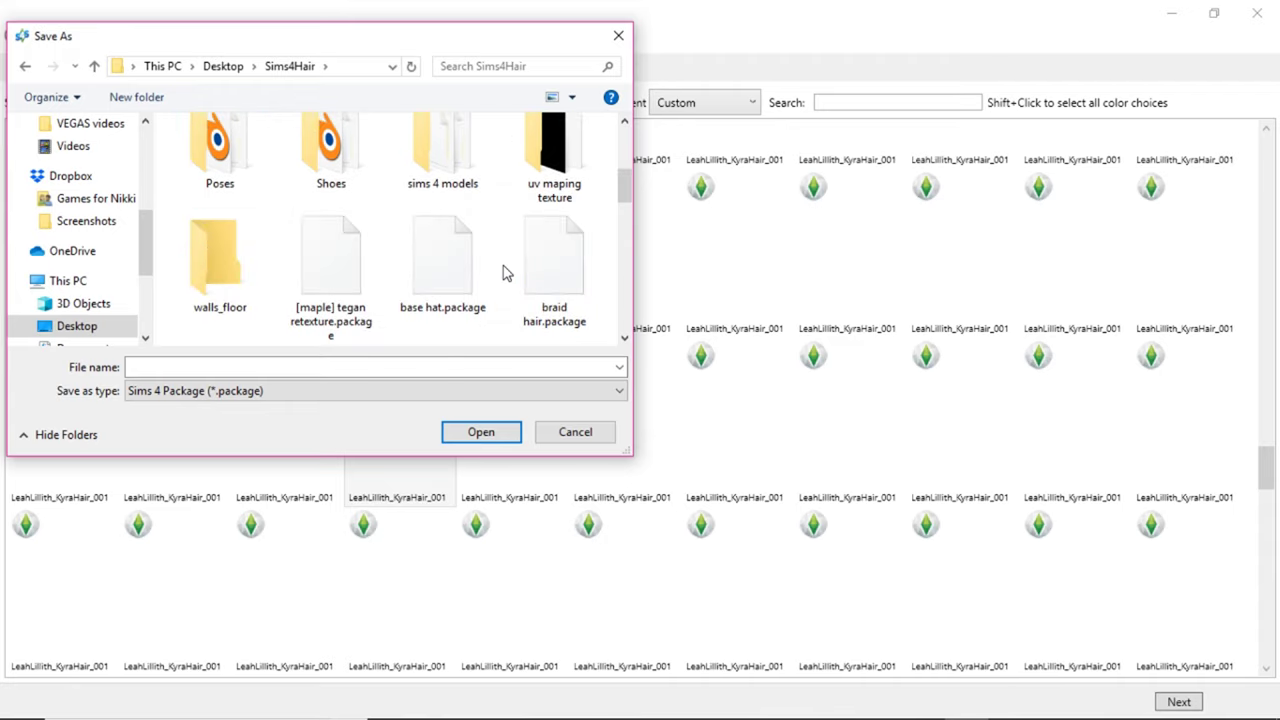
{"action": "scroll", "coordinate": [502, 272], "scroll_direction": "down", "scroll_amount": 3}
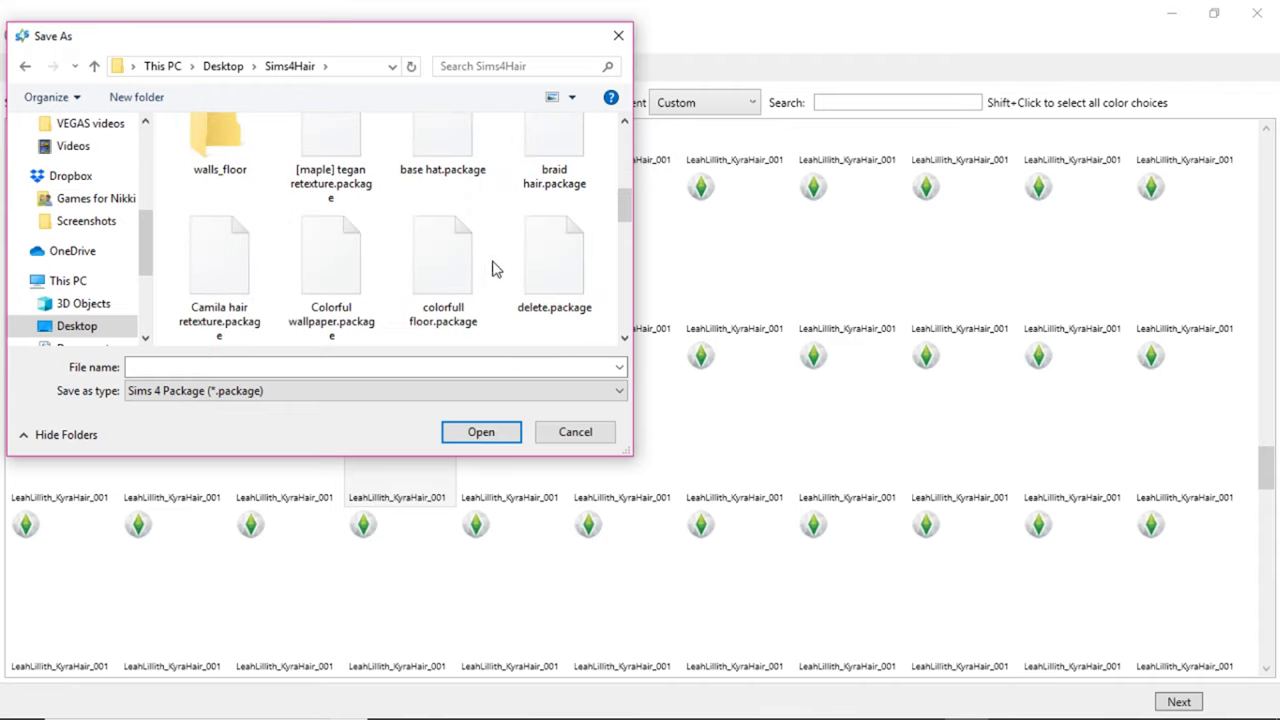
{"action": "scroll", "coordinate": [495, 268], "scroll_direction": "up", "scroll_amount": 1}
{"action": "scroll", "coordinate": [395, 216], "scroll_direction": "down", "scroll_amount": 10}
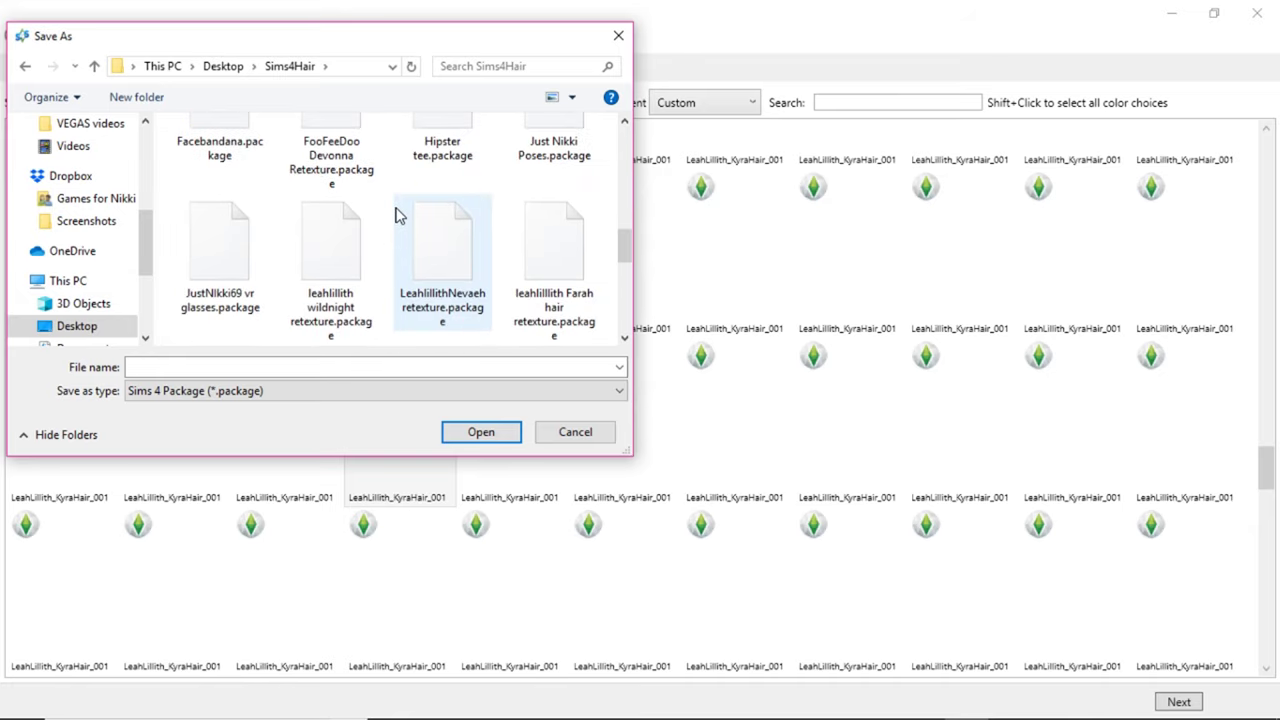
{"action": "scroll", "coordinate": [423, 249], "scroll_direction": "up", "scroll_amount": 6}
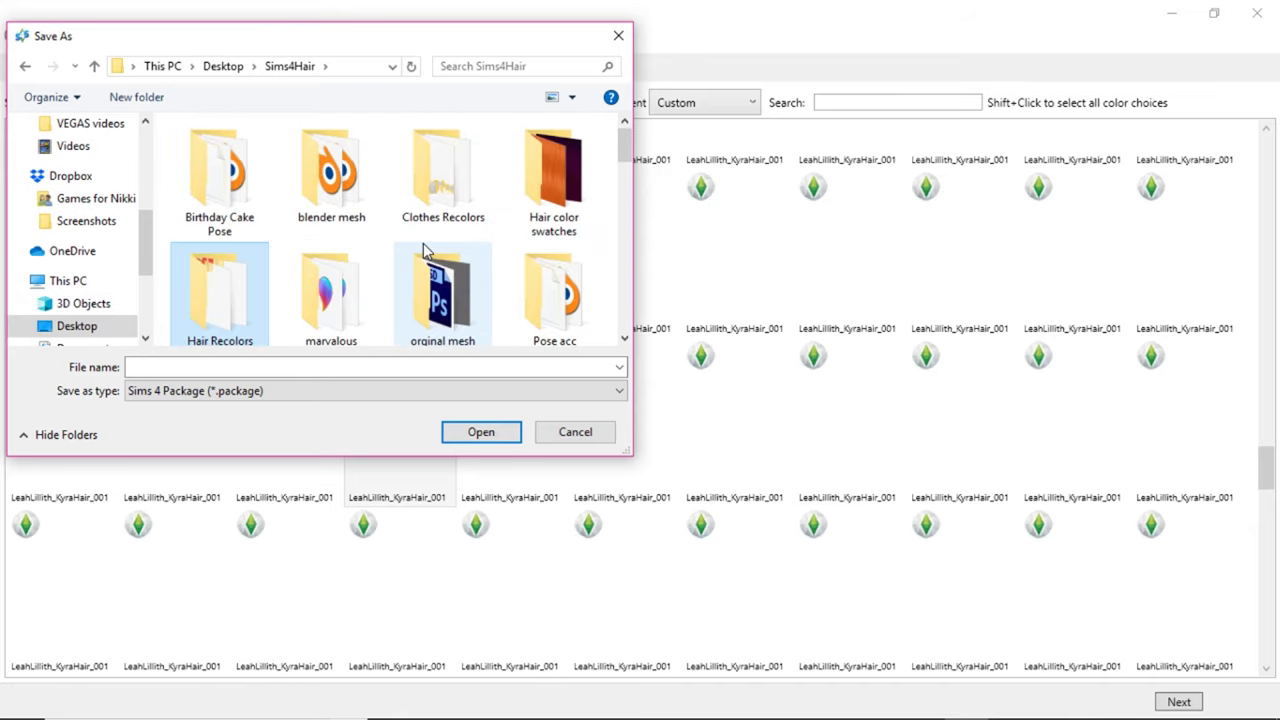
{"action": "scroll", "coordinate": [422, 250], "scroll_direction": "down", "scroll_amount": 1}
{"action": "scroll", "coordinate": [422, 250], "scroll_direction": "down", "scroll_amount": 5}
- Save the new package under the file name YT Recolor Kyra hair
{"action": "left_click", "coordinate": [297, 366]}
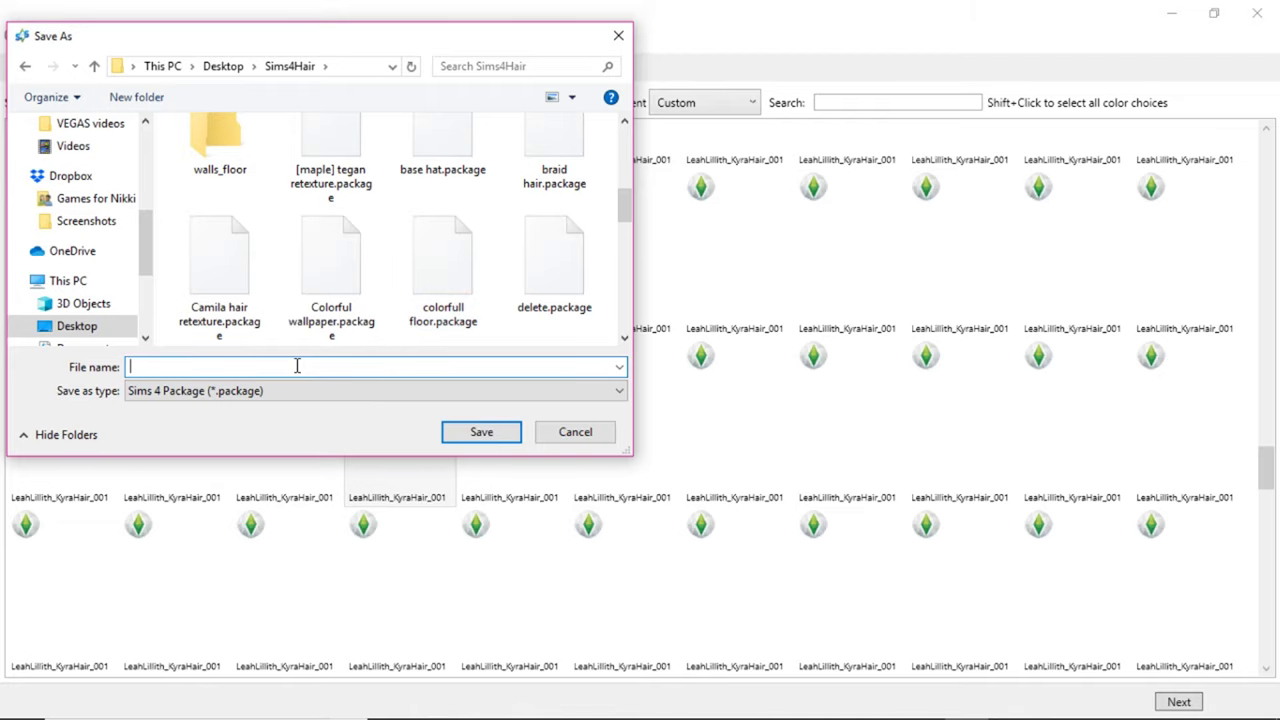
{"action": "left_click_drag", "start_coordinate": [460, 36], "coordinate": [546, 61]}
{"action": "scroll", "coordinate": [525, 330], "scroll_direction": "down", "scroll_amount": 1}
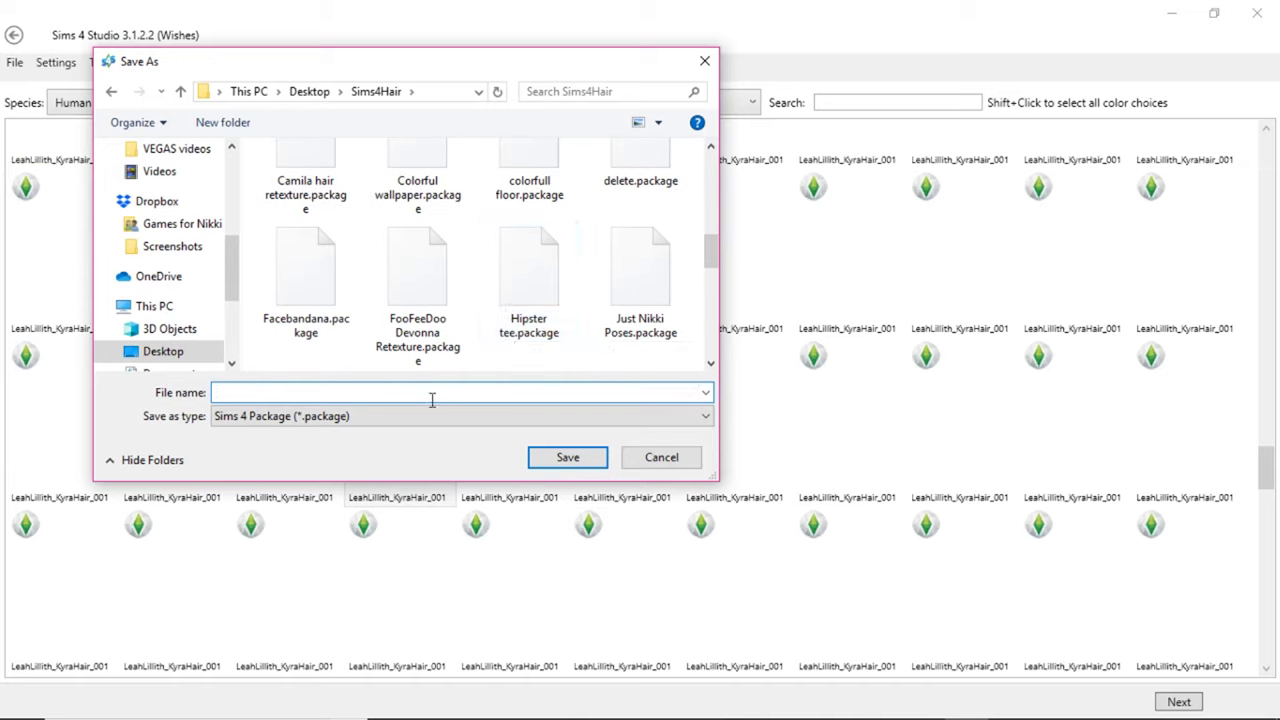
{"action": "type", "text": "Recolor Kyra hair"}
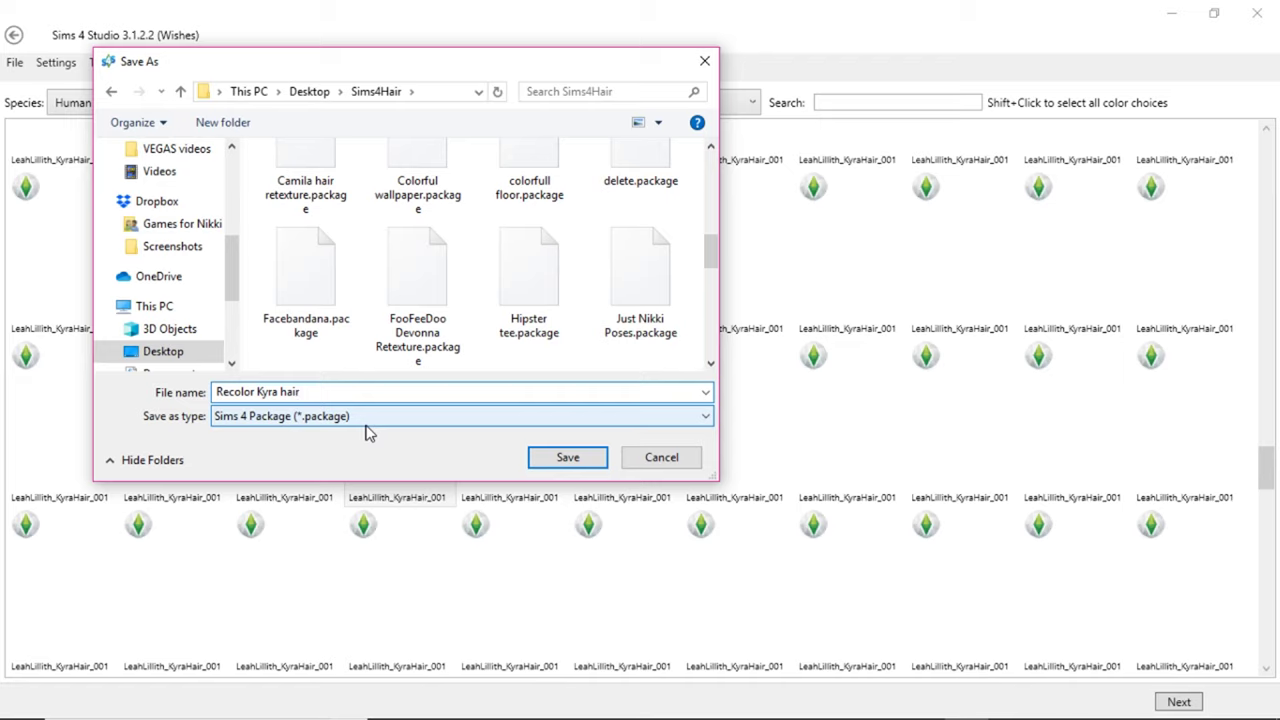
{"action": "left_click", "coordinate": [216, 392]}
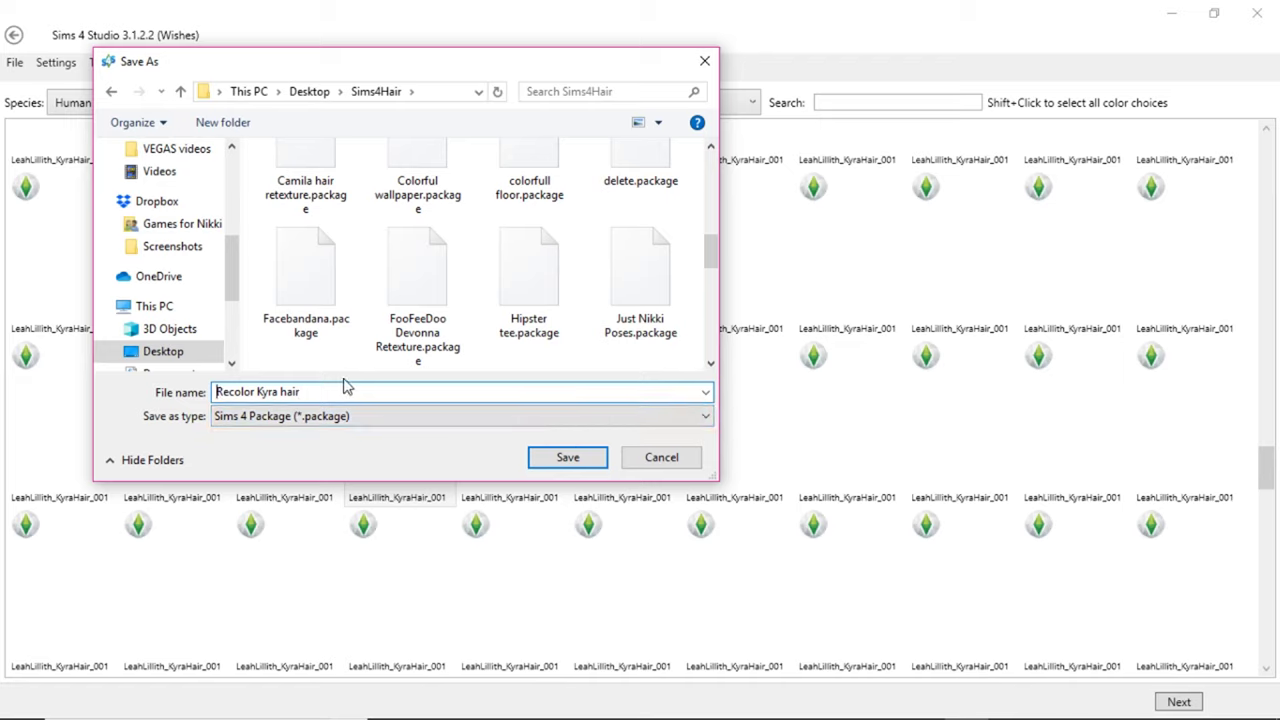
{"action": "type", "text": "YT"}
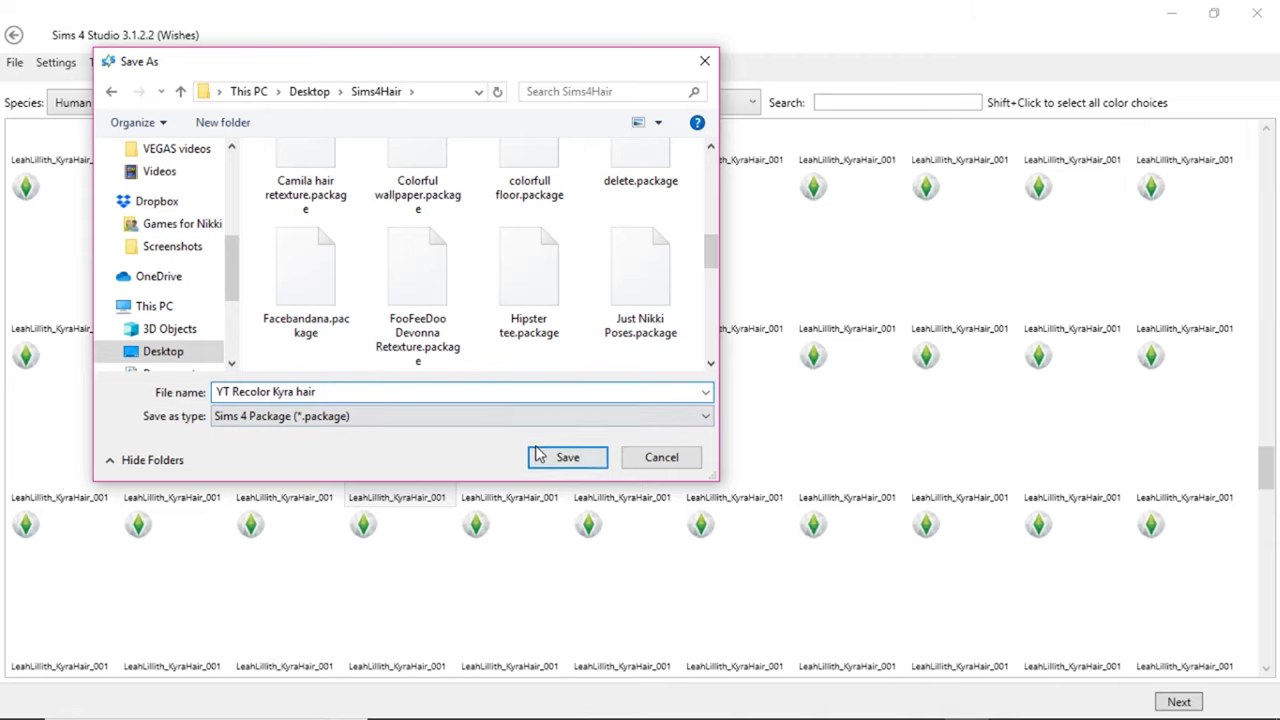
{"action": "left_click", "coordinate": [562, 460]}
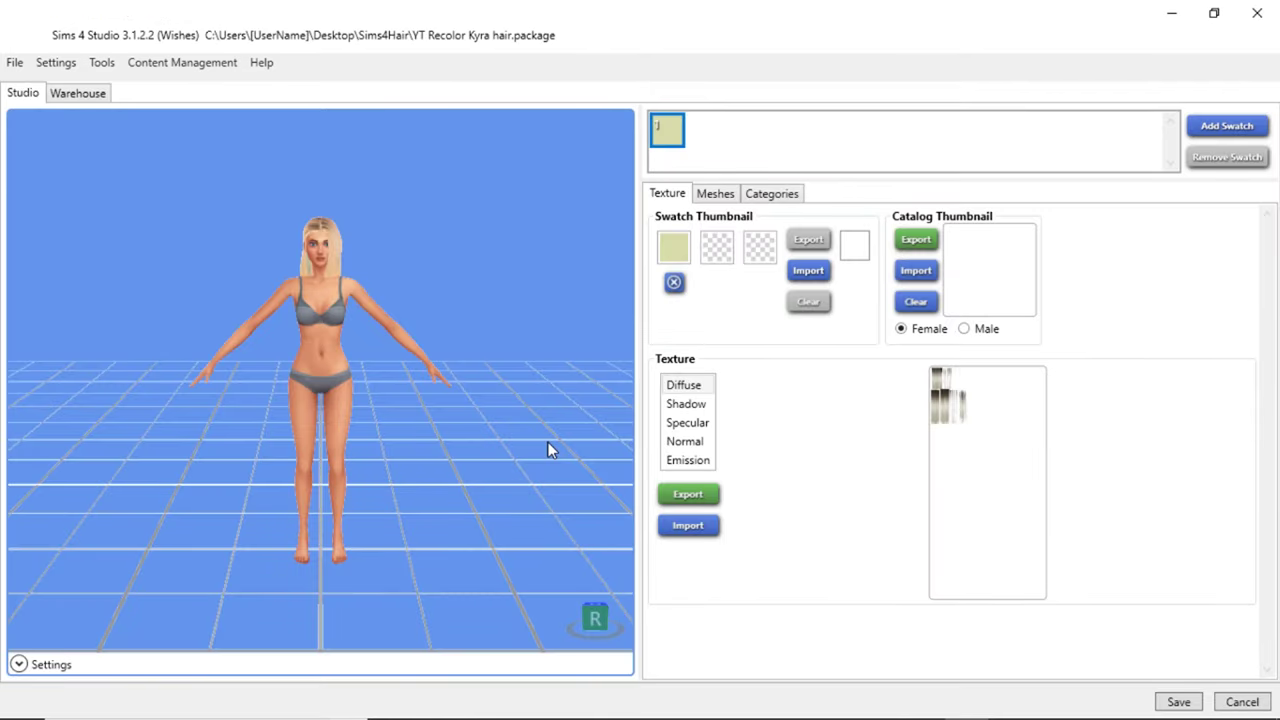
- Examine the Kyra hair on the 3D model from the front and both sides, close up and at a distance
{"action": "scroll", "coordinate": [413, 354], "scroll_direction": "up", "scroll_amount": 5}
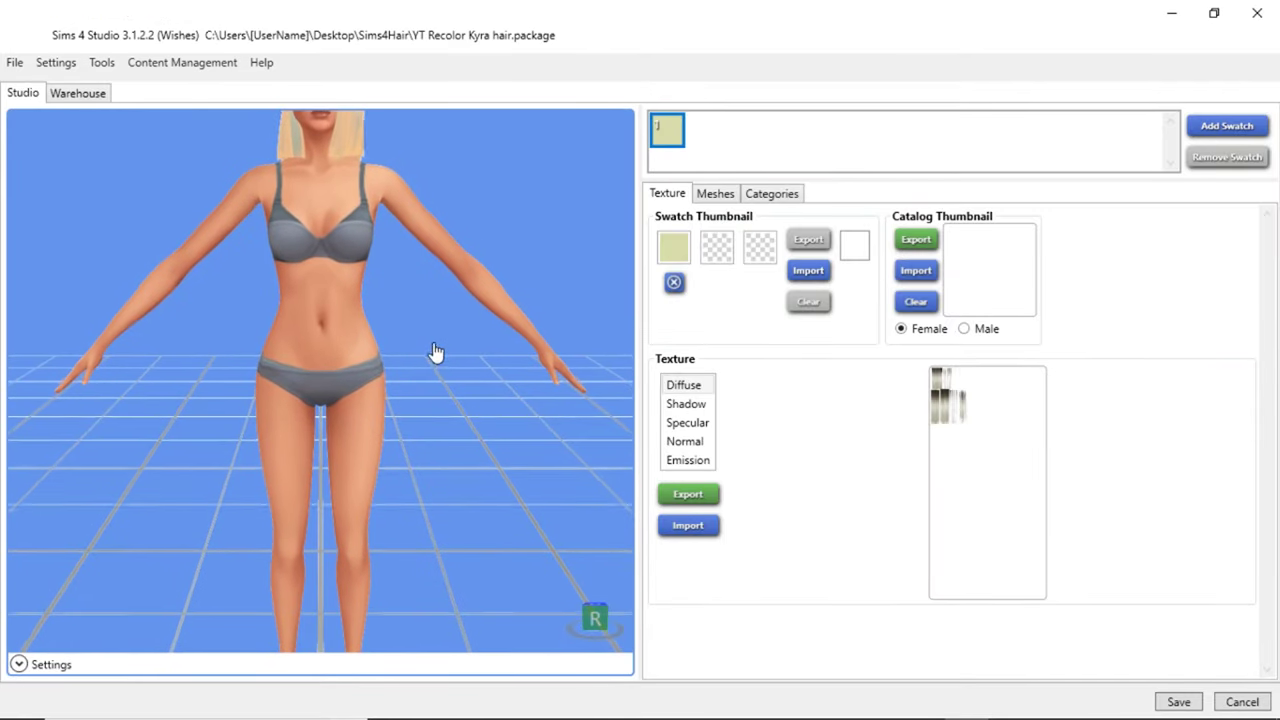
{"action": "scroll", "coordinate": [464, 543], "scroll_direction": "up", "scroll_amount": 5}
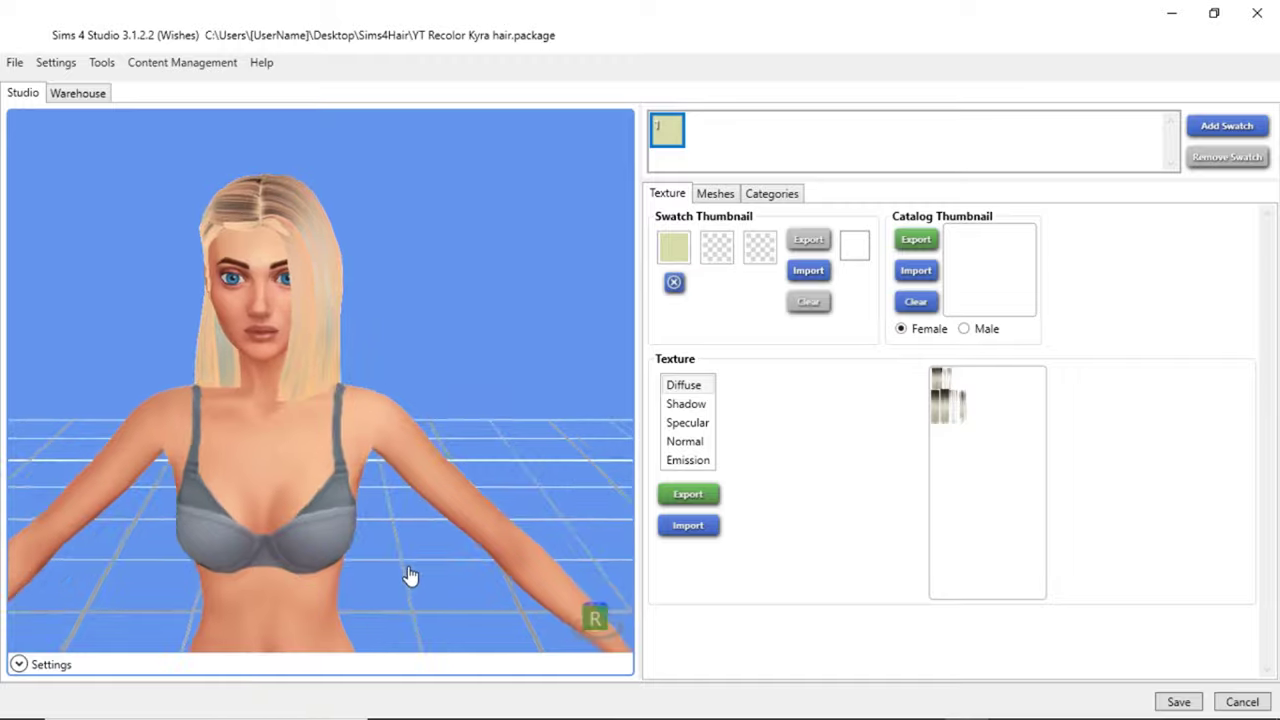
{"action": "left_click_drag", "start_coordinate": [503, 576], "coordinate": [433, 446]}
{"action": "scroll", "coordinate": [474, 403], "scroll_direction": "up", "scroll_amount": 5}
{"action": "scroll", "coordinate": [486, 543], "scroll_direction": "down", "scroll_amount": 2}
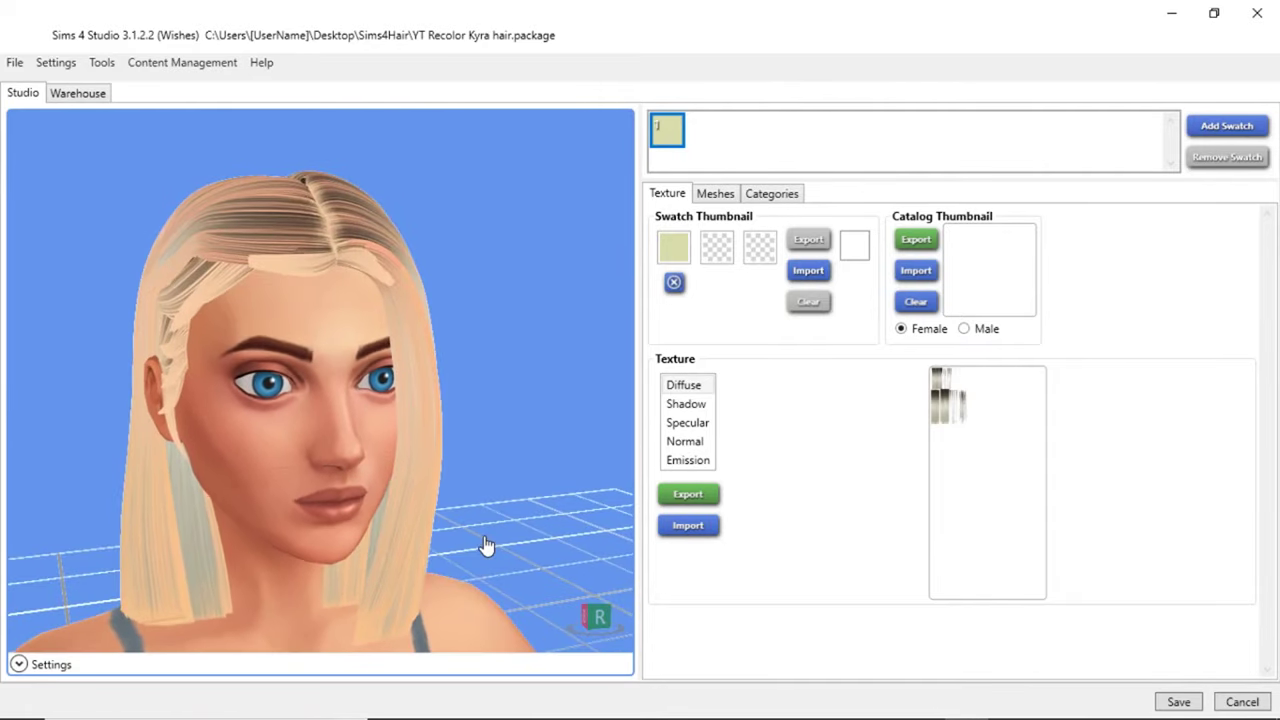
{"action": "scroll", "coordinate": [493, 497], "scroll_direction": "up", "scroll_amount": 3}
{"action": "left_click_drag", "start_coordinate": [494, 497], "coordinate": [353, 314]}
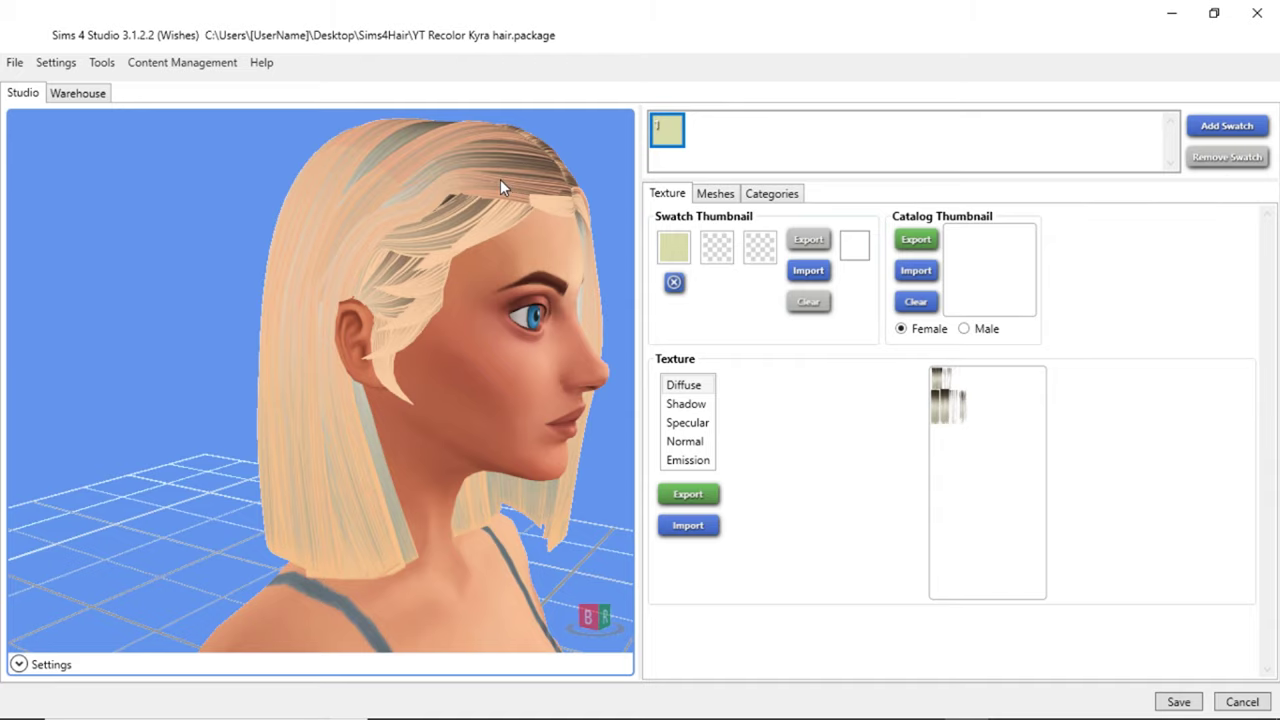
{"action": "left_click_drag", "start_coordinate": [556, 409], "coordinate": [258, 316]}
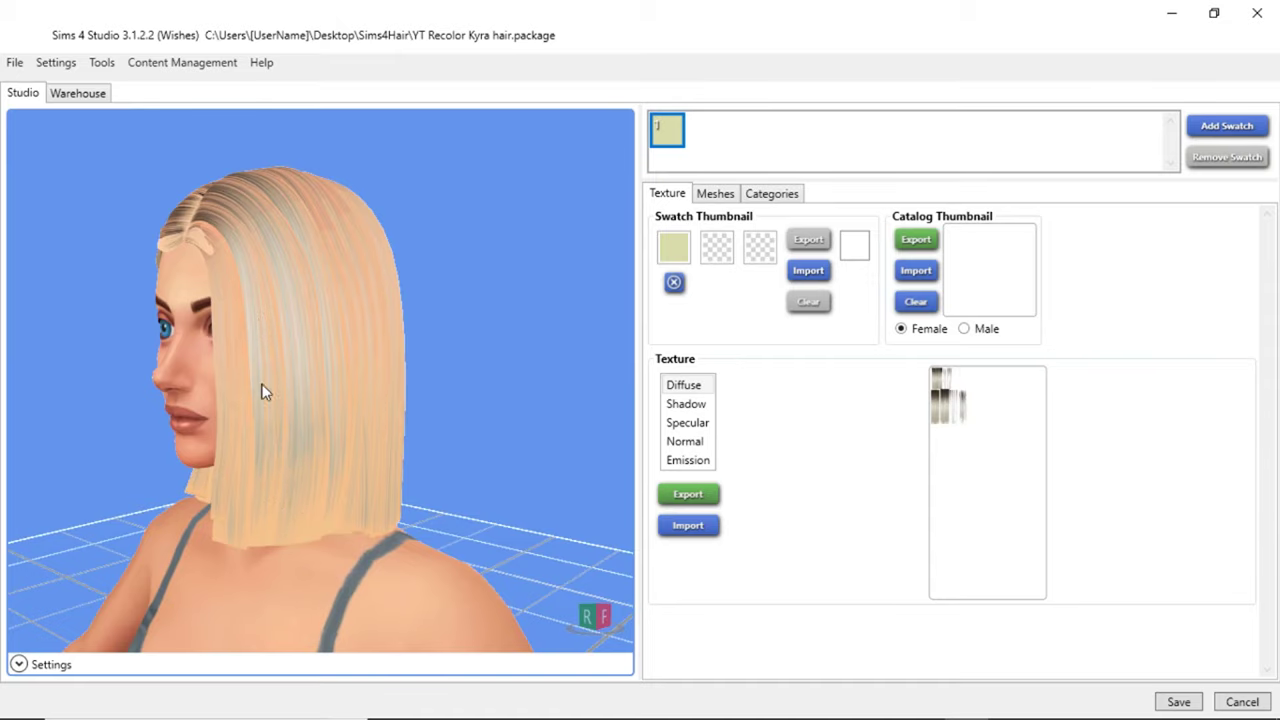
{"action": "scroll", "coordinate": [491, 486], "scroll_direction": "up", "scroll_amount": 6}
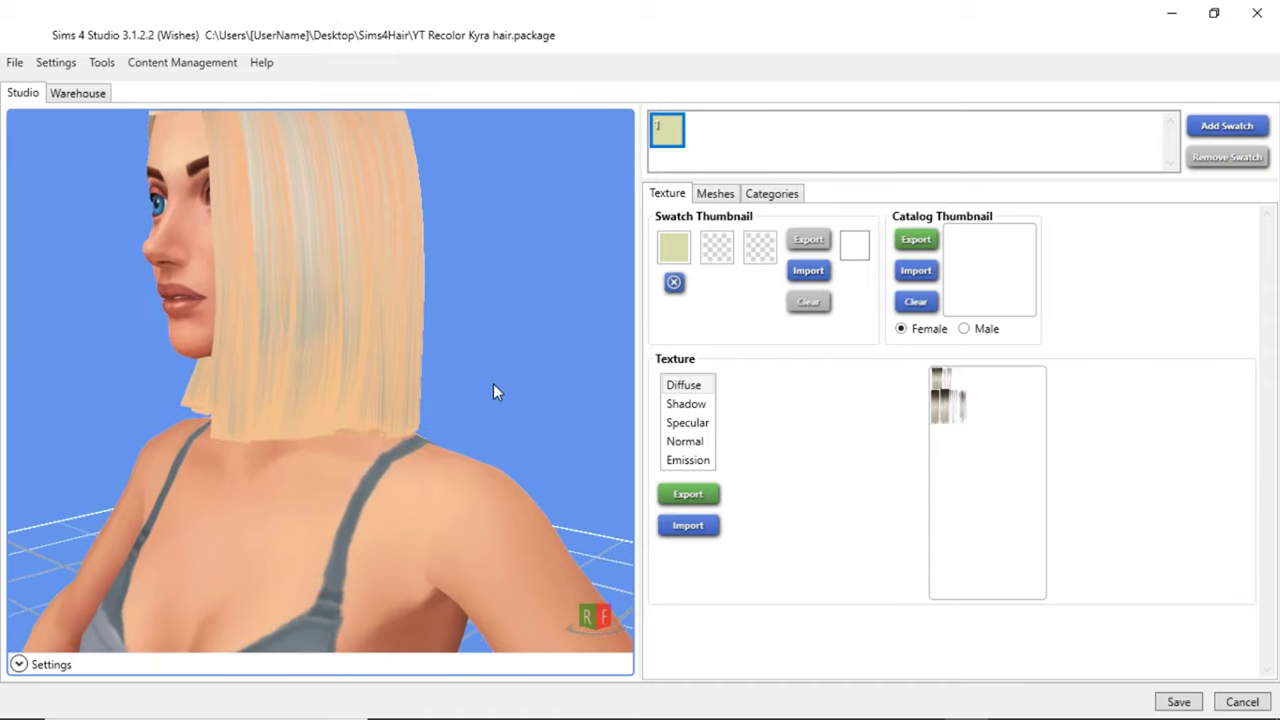
{"action": "left_click_drag", "start_coordinate": [246, 480], "coordinate": [541, 481]}
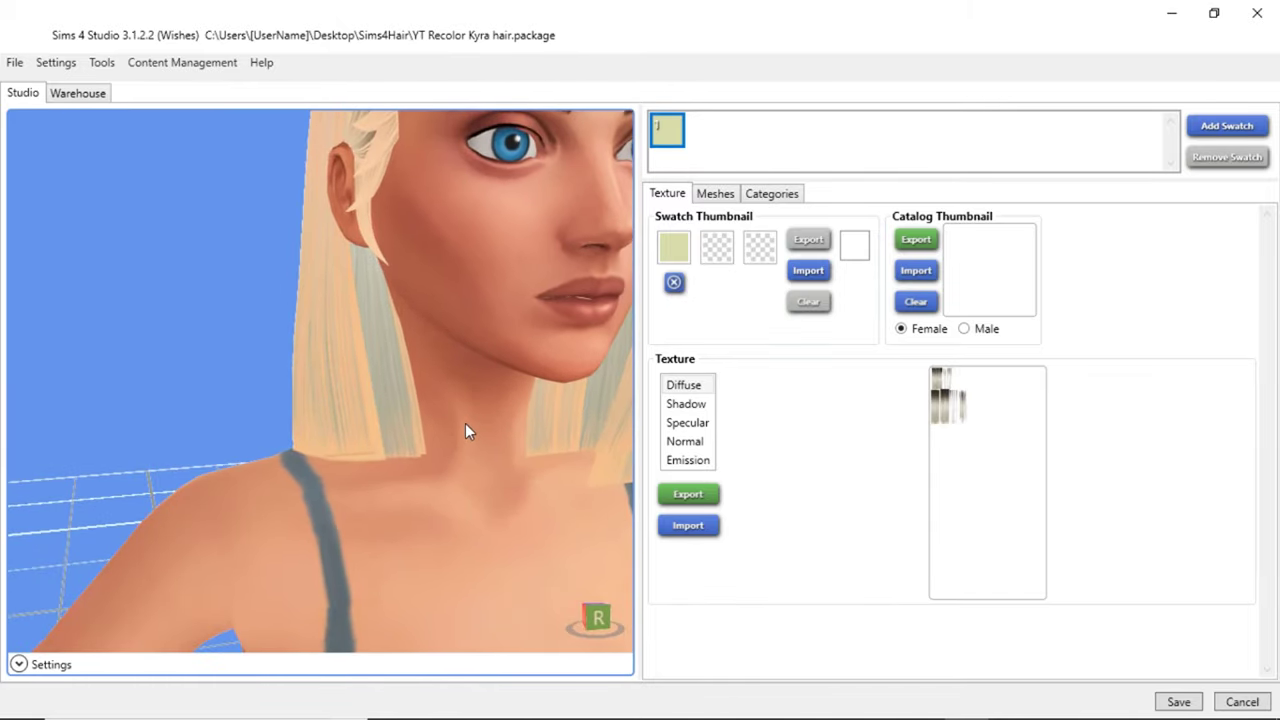
{"action": "scroll", "coordinate": [465, 423], "scroll_direction": "down", "scroll_amount": 5}
{"action": "left_click_drag", "start_coordinate": [465, 420], "coordinate": [429, 486]}
{"action": "scroll", "coordinate": [346, 478], "scroll_direction": "down", "scroll_amount": 2}
{"action": "left_click_drag", "start_coordinate": [303, 305], "coordinate": [367, 341]}
{"action": "scroll", "coordinate": [364, 347], "scroll_direction": "up", "scroll_amount": 2}
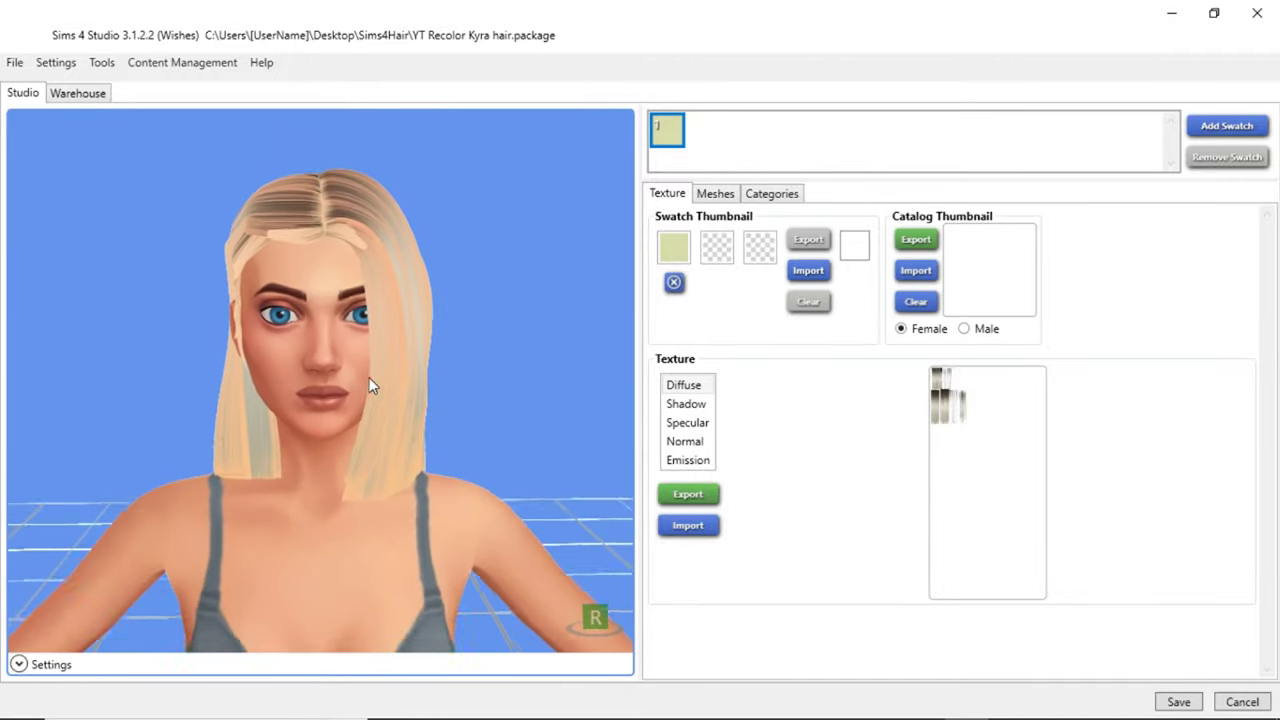
{"action": "scroll", "coordinate": [449, 366], "scroll_direction": "down", "scroll_amount": 2}
{"action": "left_click_drag", "start_coordinate": [420, 380], "coordinate": [443, 346]}
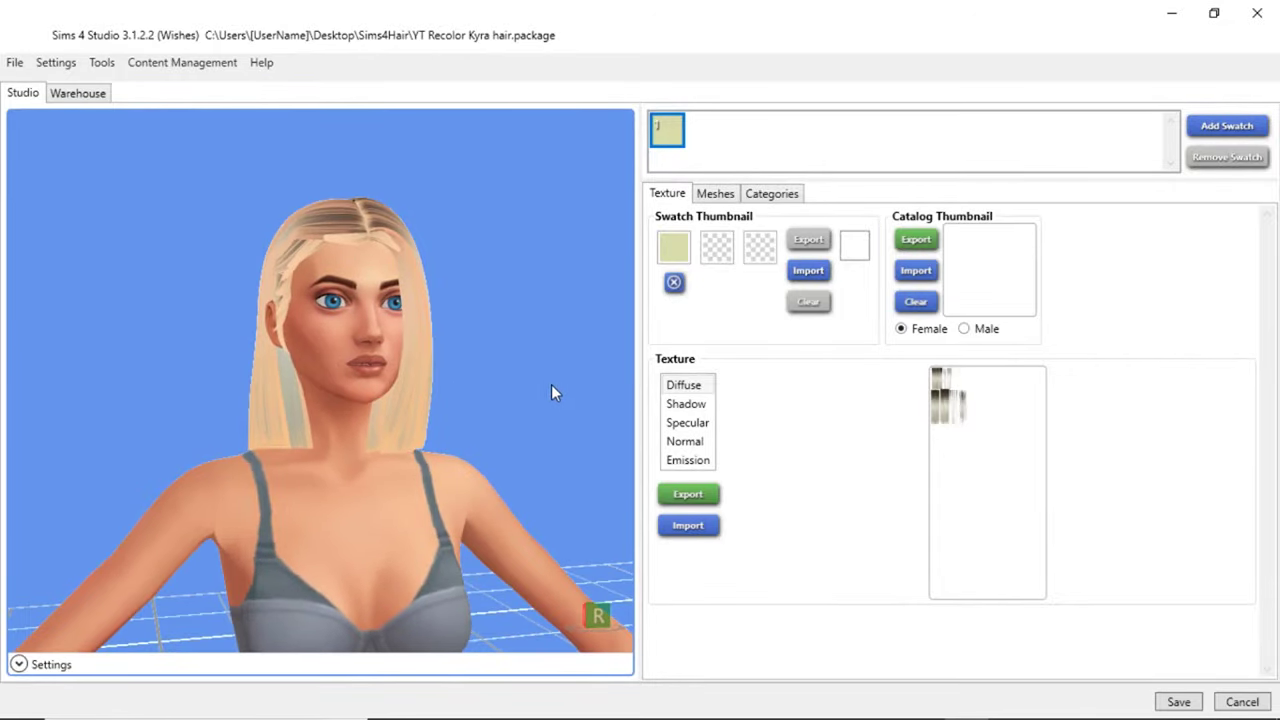
{"action": "scroll", "coordinate": [457, 471], "scroll_direction": "up", "scroll_amount": 1}
{"action": "middle_click_drag", "start_coordinate": [457, 471], "coordinate": [586, 363]}
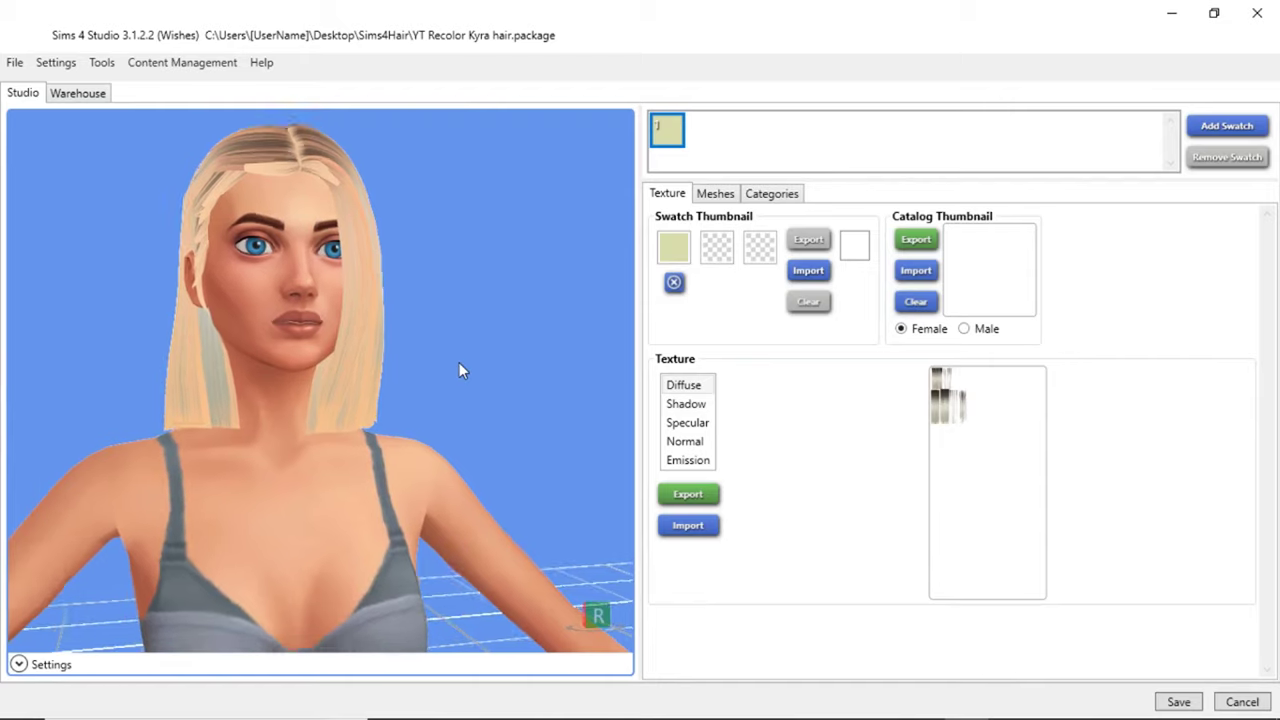
{"action": "scroll", "coordinate": [459, 370], "scroll_direction": "down", "scroll_amount": 2}
{"action": "middle_click_drag", "start_coordinate": [460, 369], "coordinate": [500, 385]}
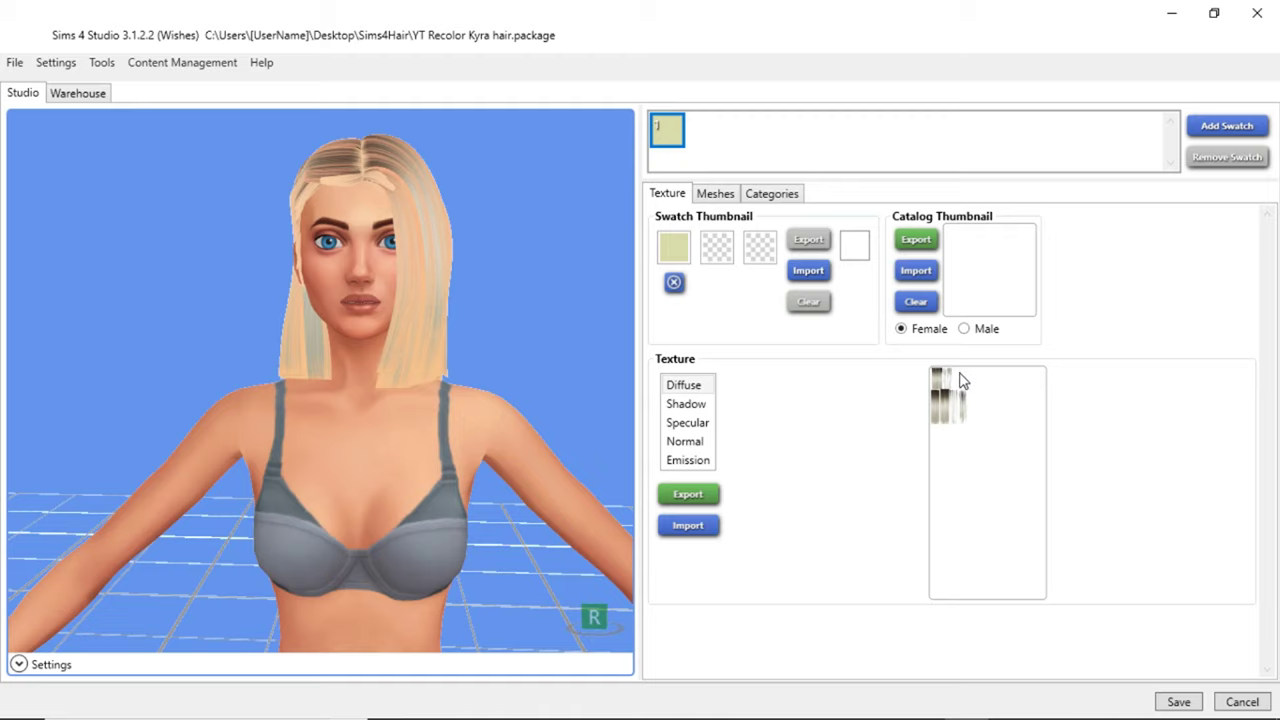
- Export the Diffuse texture as a PNG named Leah Kyra hair mesh into the orginal mesh folder inside Sims4Hair
{"action": "left_click", "coordinate": [683, 388]}
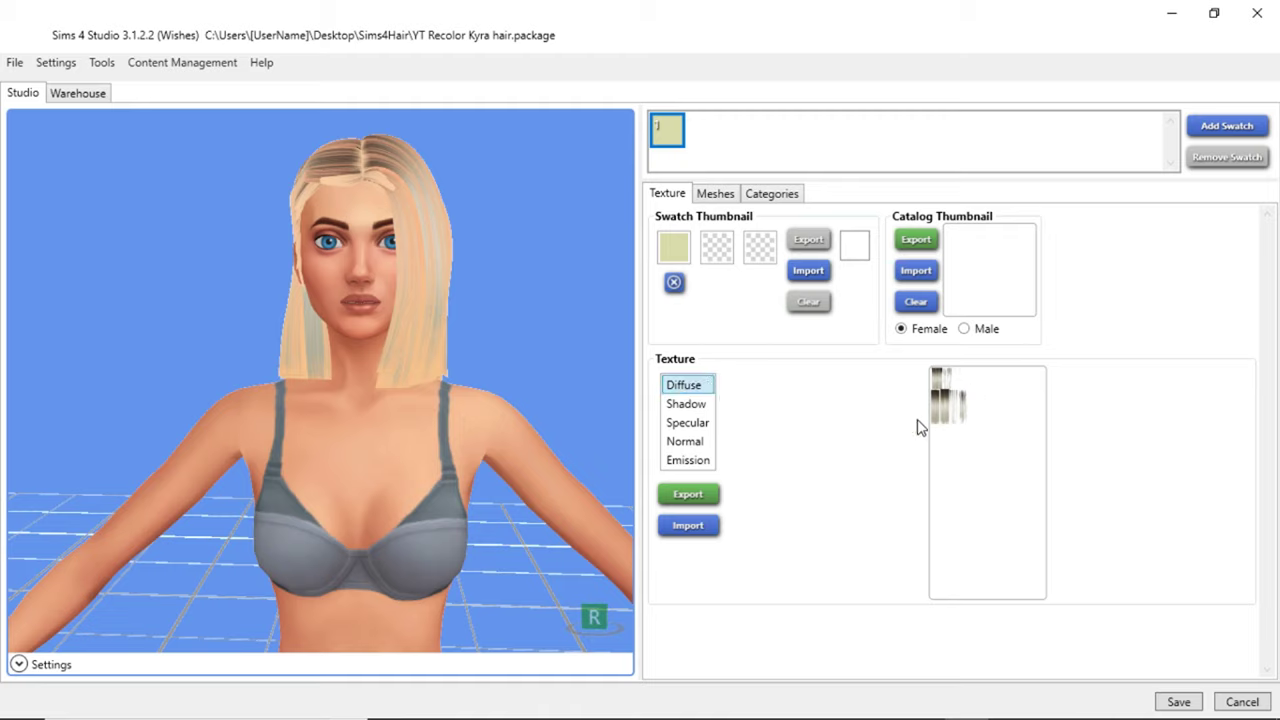
{"action": "left_click", "coordinate": [688, 494]}
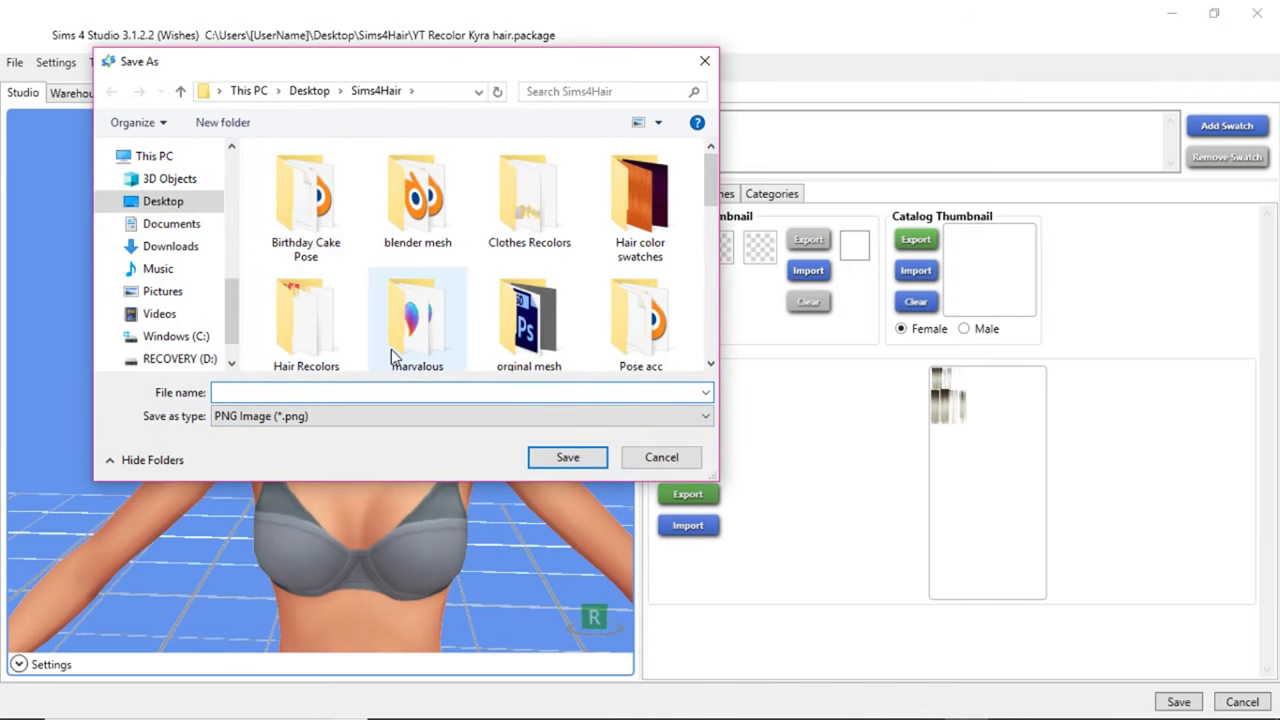
{"action": "scroll", "coordinate": [391, 349], "scroll_direction": "down", "scroll_amount": 1}
{"action": "double_click", "coordinate": [543, 303]}
{"action": "scroll", "coordinate": [530, 290], "scroll_direction": "down", "scroll_amount": 5}
{"action": "left_click", "coordinate": [355, 391]}
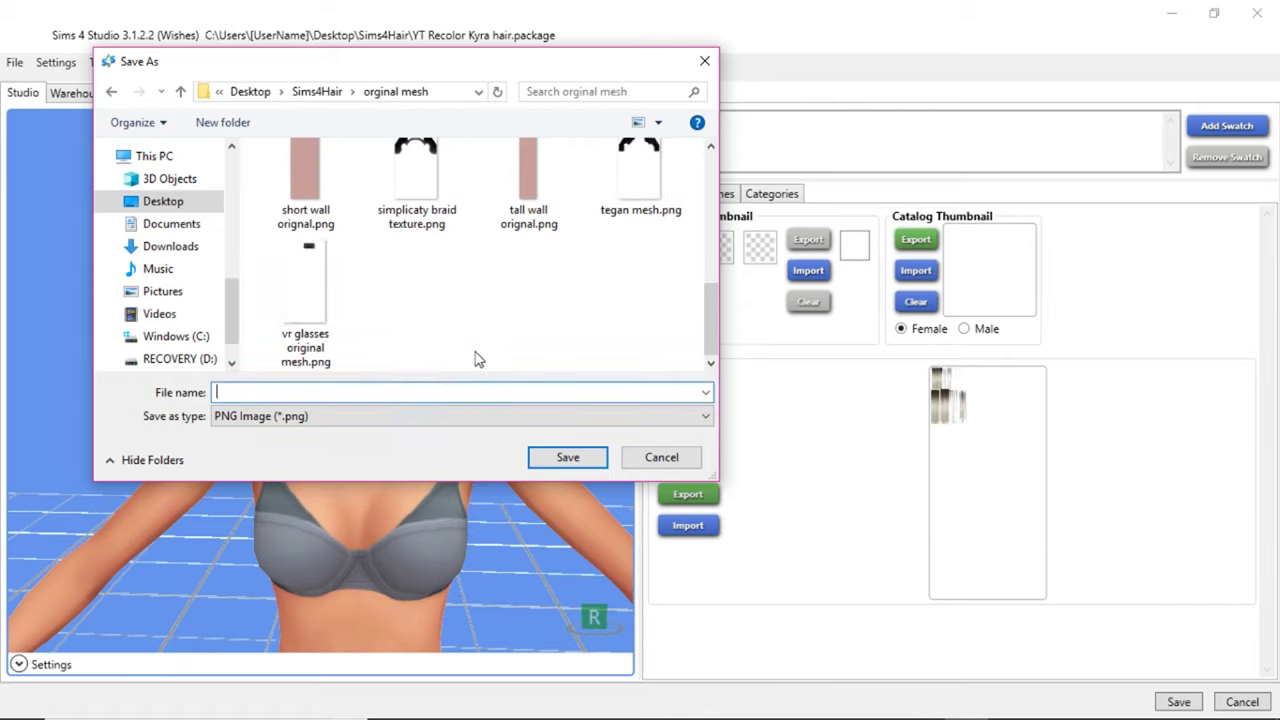
{"action": "type", "text": "Leah Kyra hair mesh"}
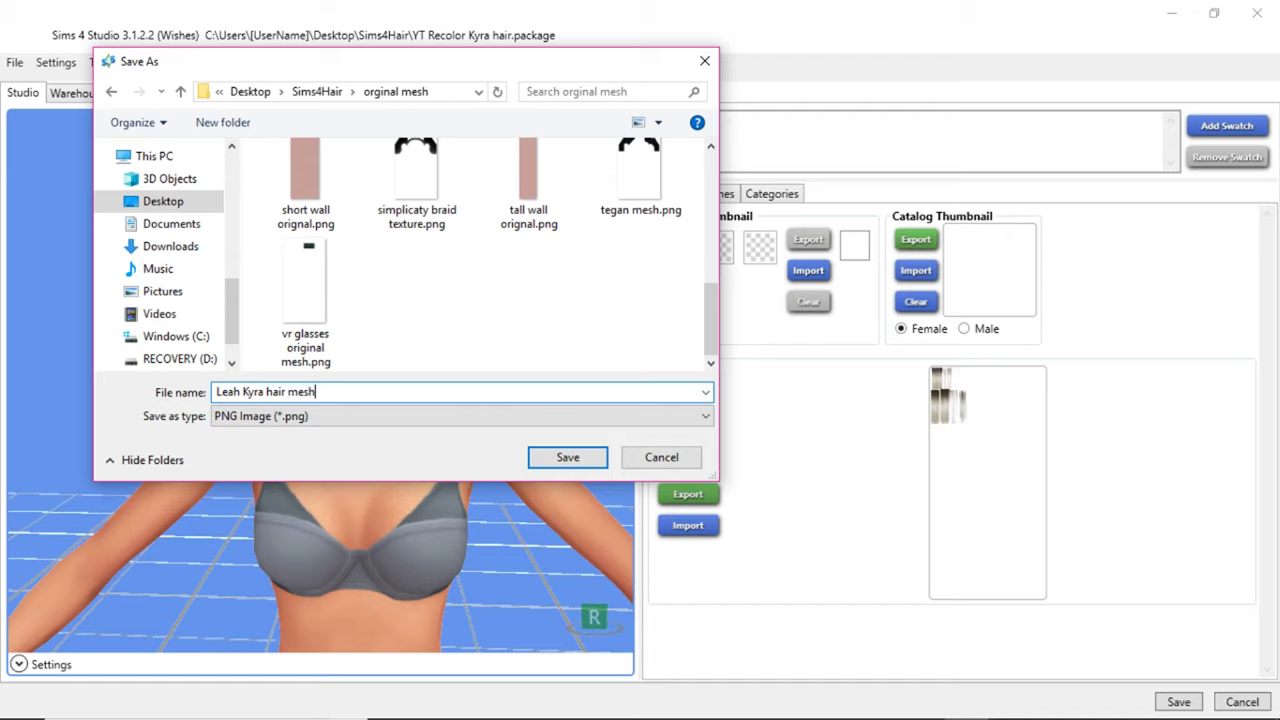
{"action": "left_click", "coordinate": [568, 458]}
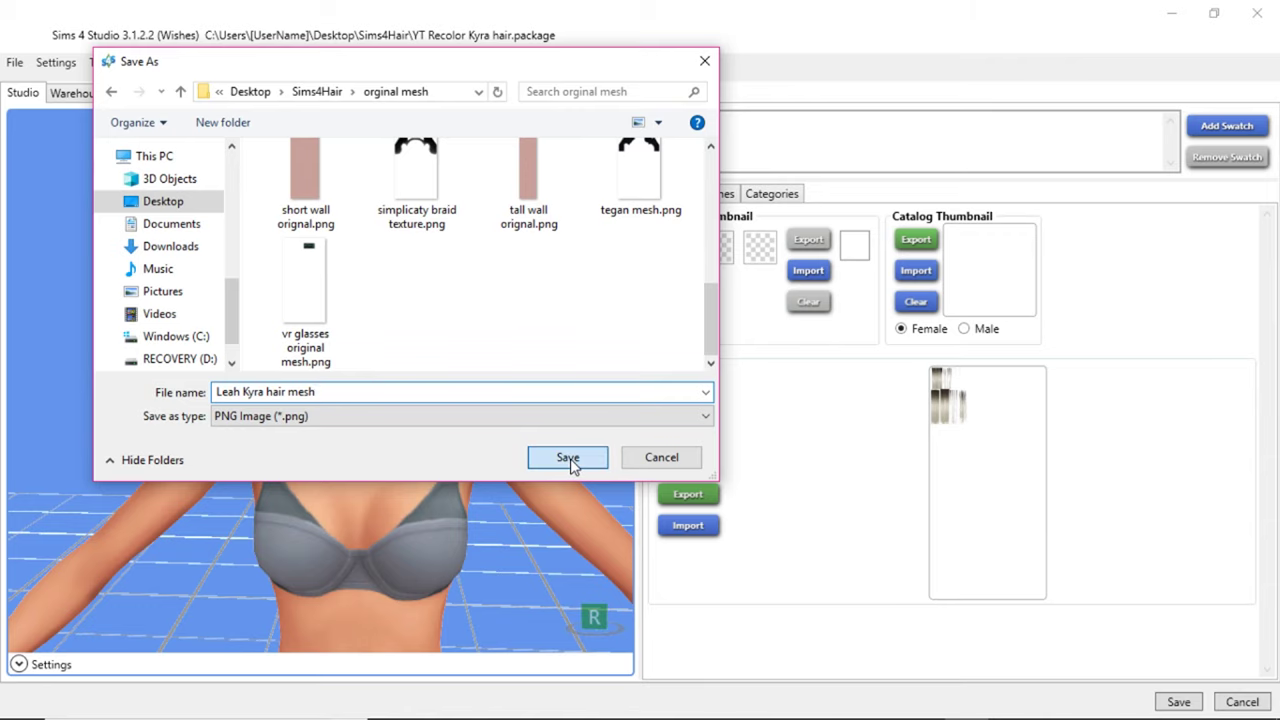
- Open Leah Kyra hair mesh.png from the orginal mesh folder in Photoshop and activate the Zoom tool
{"action": "key", "text": "alt+Tab"}
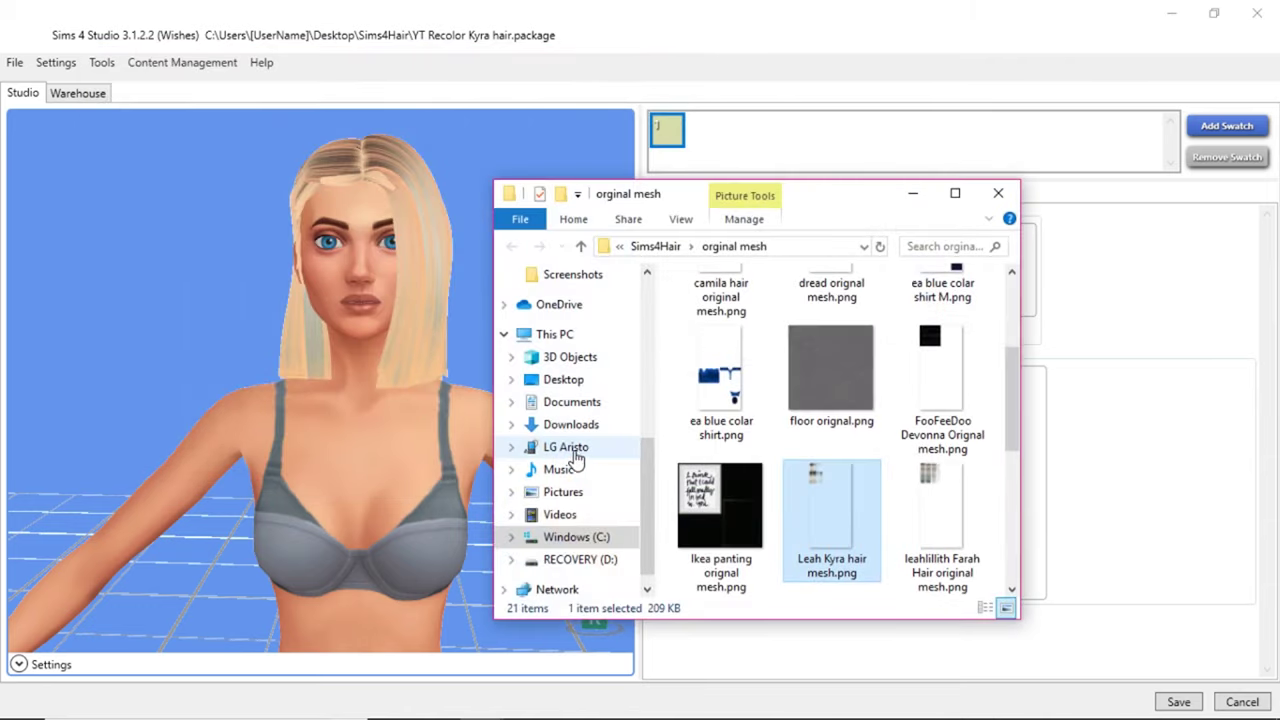
{"action": "scroll", "coordinate": [847, 513], "scroll_direction": "down", "scroll_amount": 2}
{"action": "scroll", "coordinate": [845, 510], "scroll_direction": "up", "scroll_amount": 1}
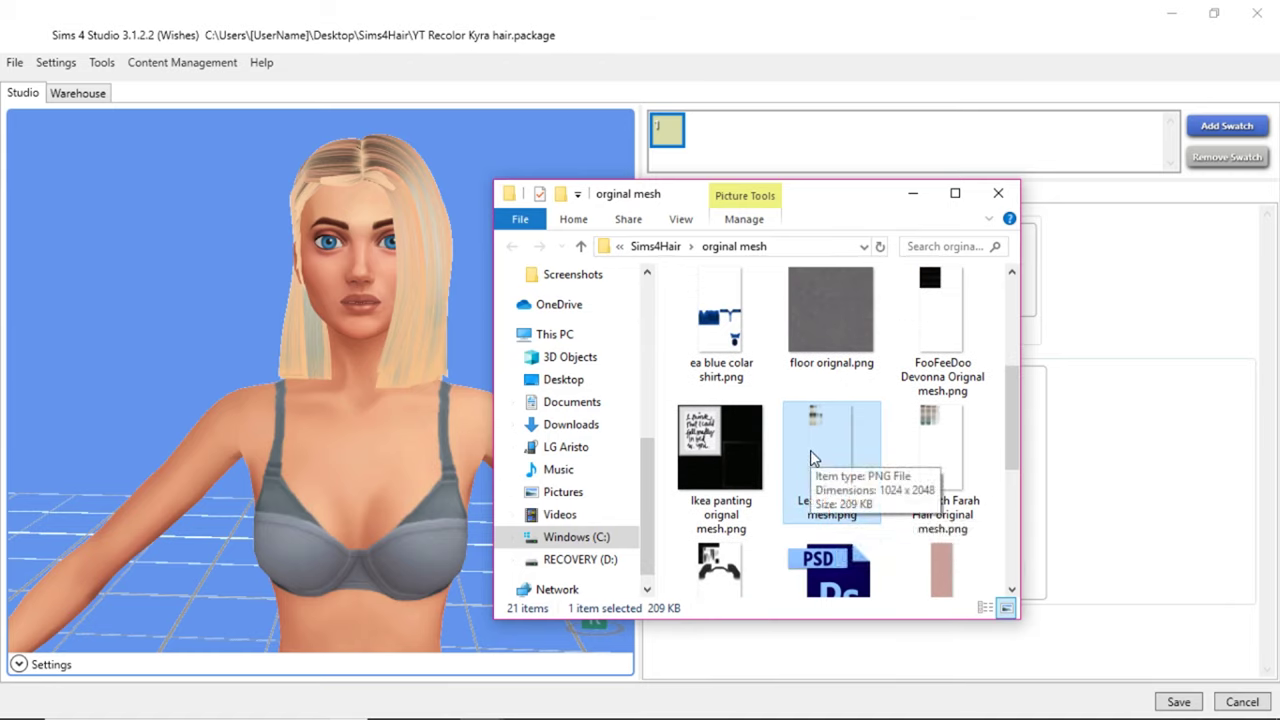
{"action": "left_click", "coordinate": [877, 702]}
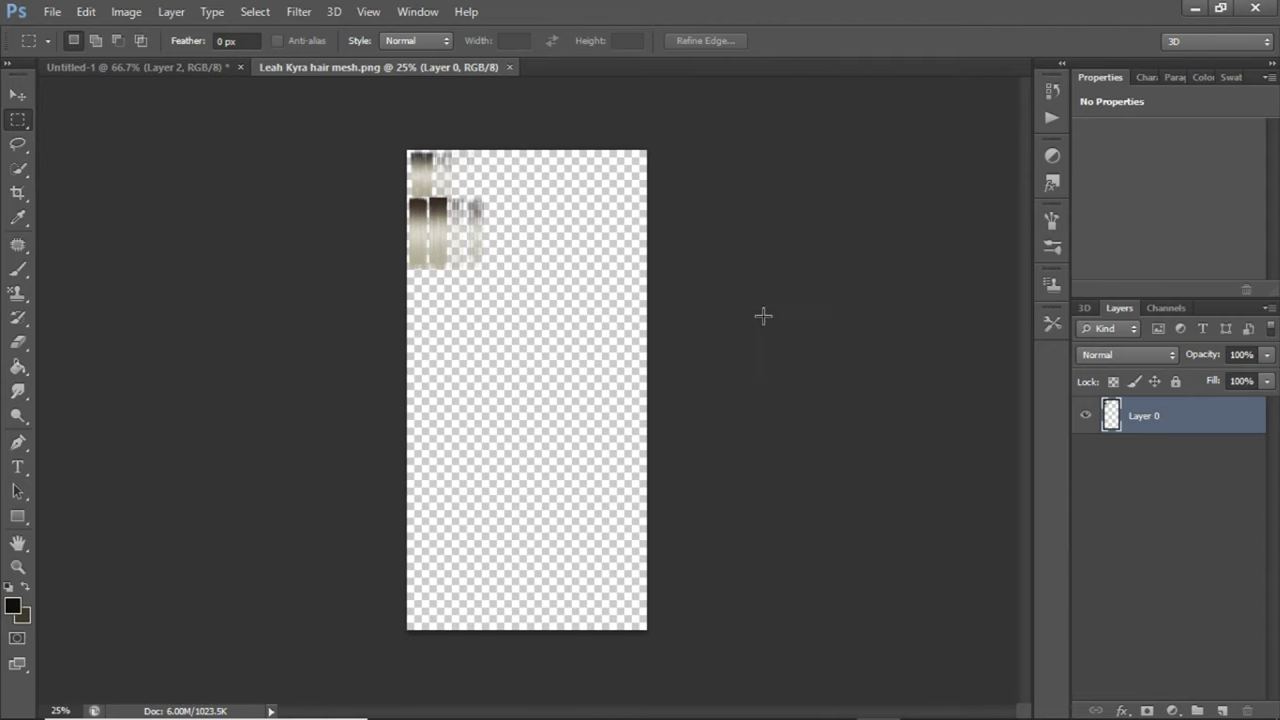
{"action": "left_click", "coordinate": [18, 566]}
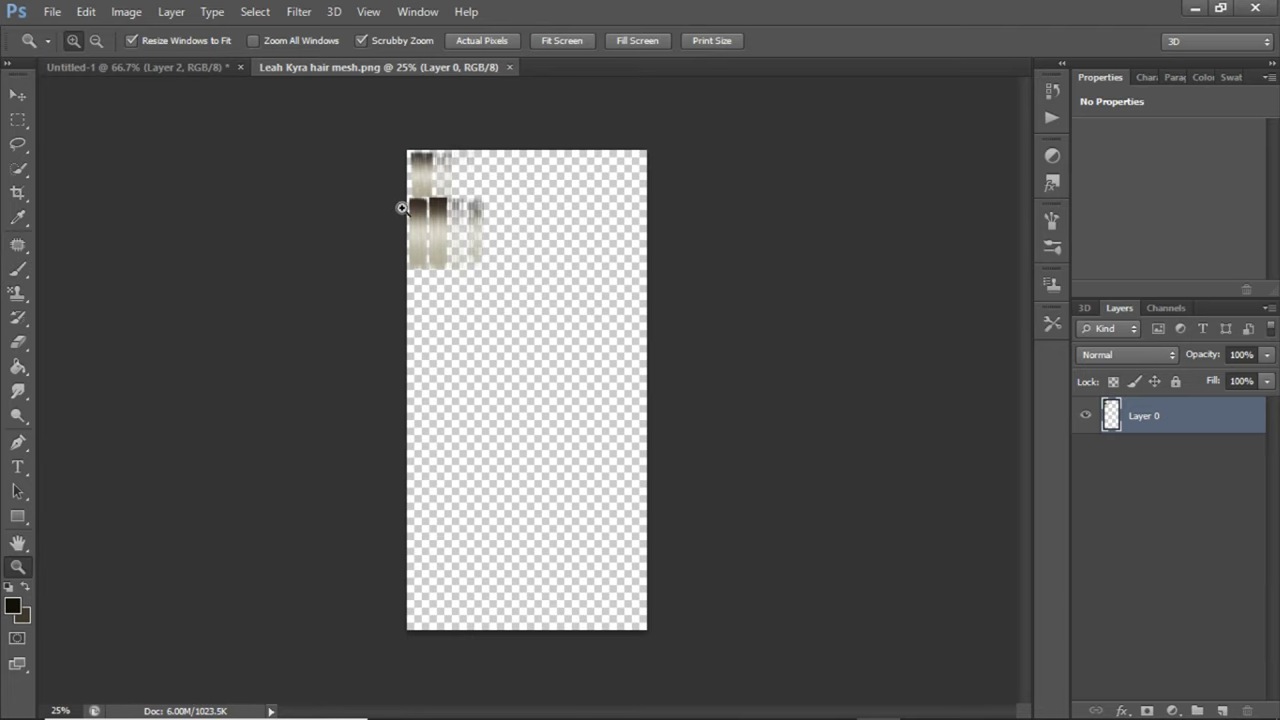
- Examine the solid and wispy hair strand sections of the Kyra hair texture up close, from roots to tips
{"action": "left_click", "coordinate": [410, 248]}
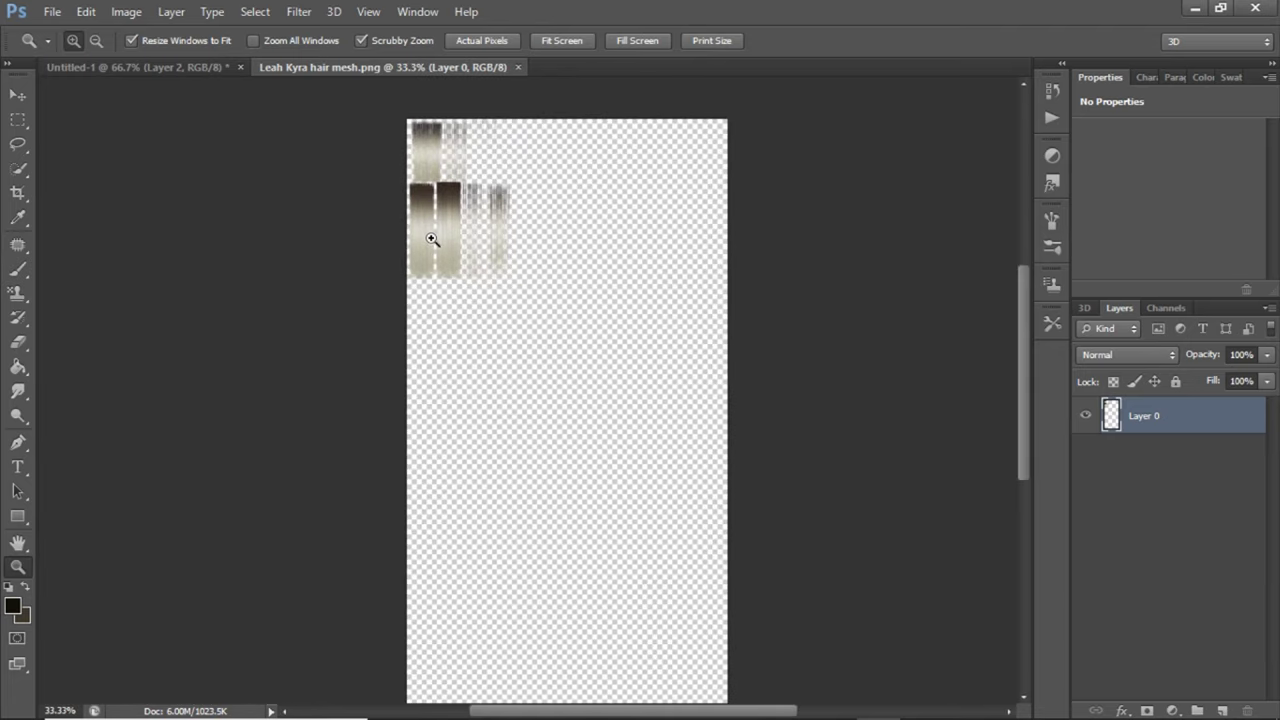
{"action": "left_click", "coordinate": [424, 238]}
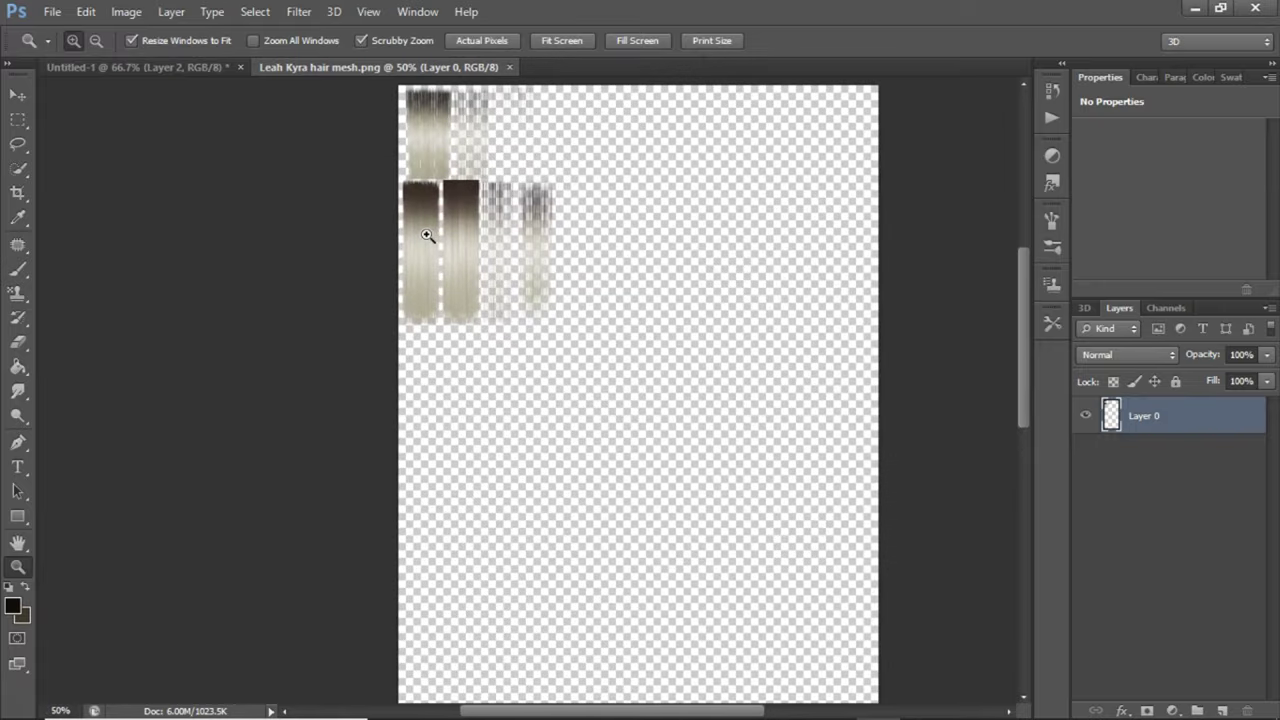
{"action": "left_click", "coordinate": [427, 235]}
{"action": "left_click", "coordinate": [428, 235]}
{"action": "left_click", "coordinate": [429, 234]}
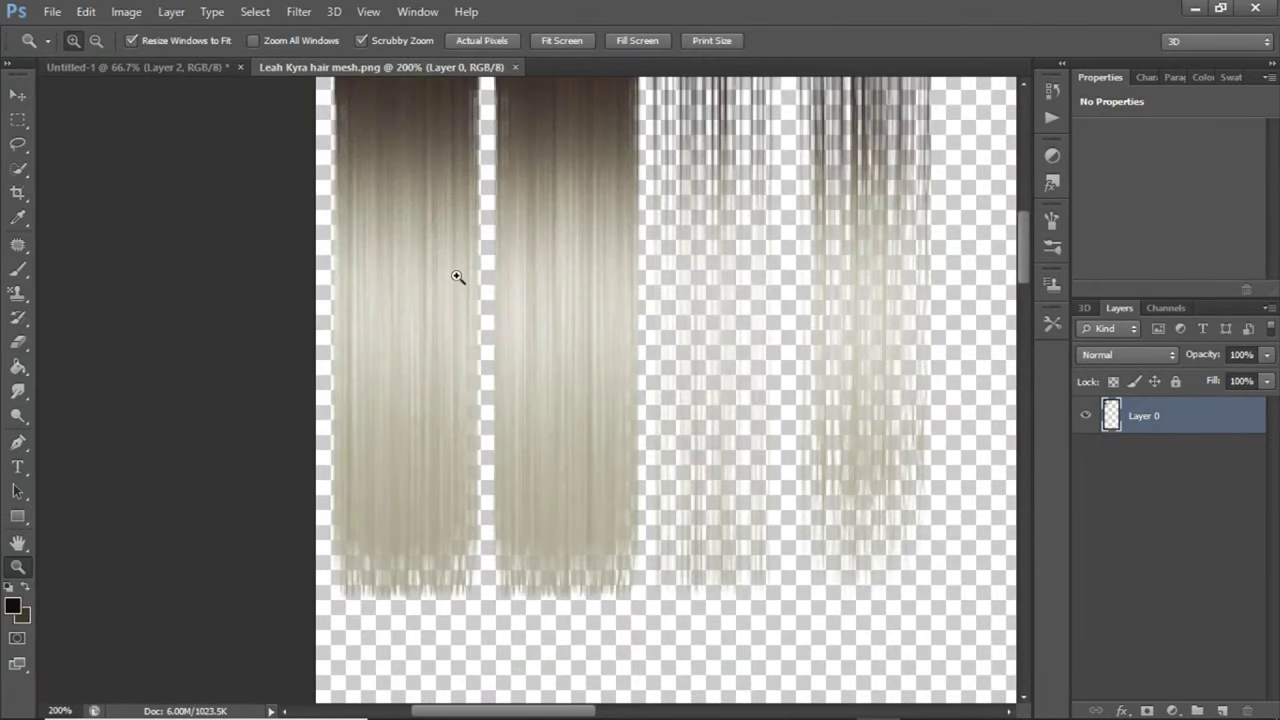
{"action": "scroll", "coordinate": [457, 277], "scroll_direction": "down", "scroll_amount": 1}
{"action": "left_click_drag", "start_coordinate": [1018, 268], "coordinate": [1030, 212]}
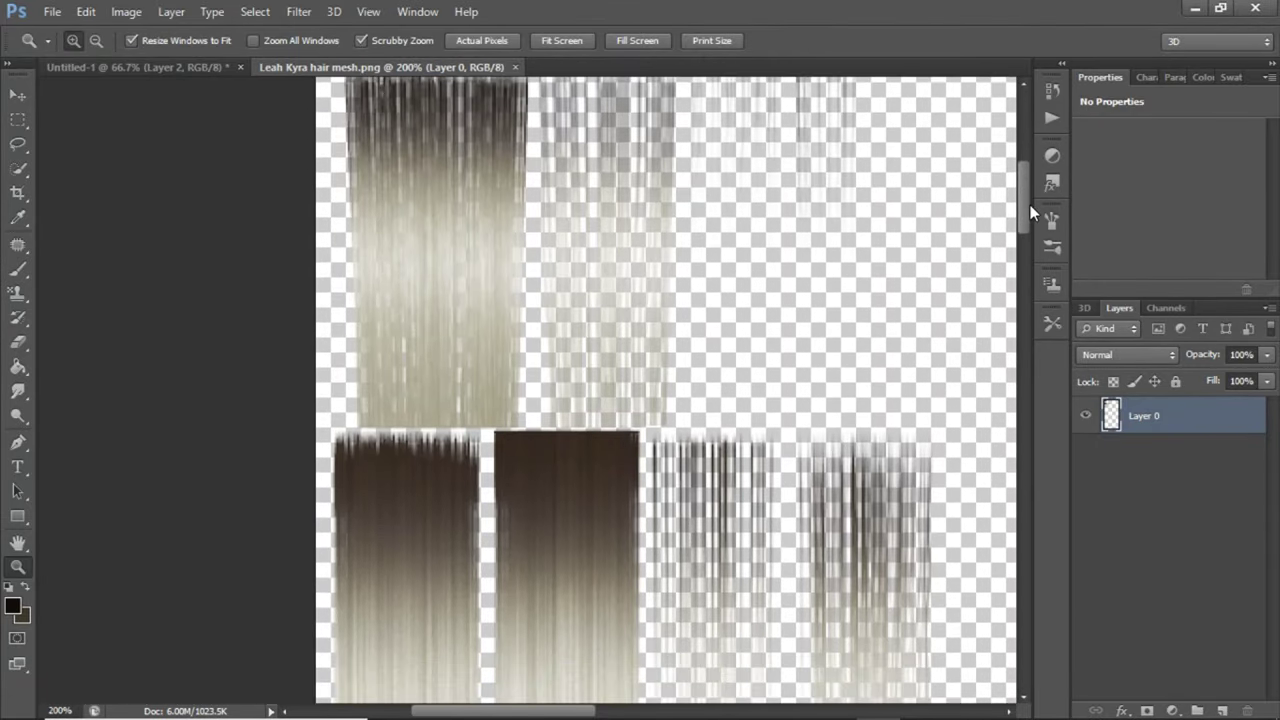
{"action": "scroll", "coordinate": [677, 265], "scroll_direction": "down", "scroll_amount": 1}
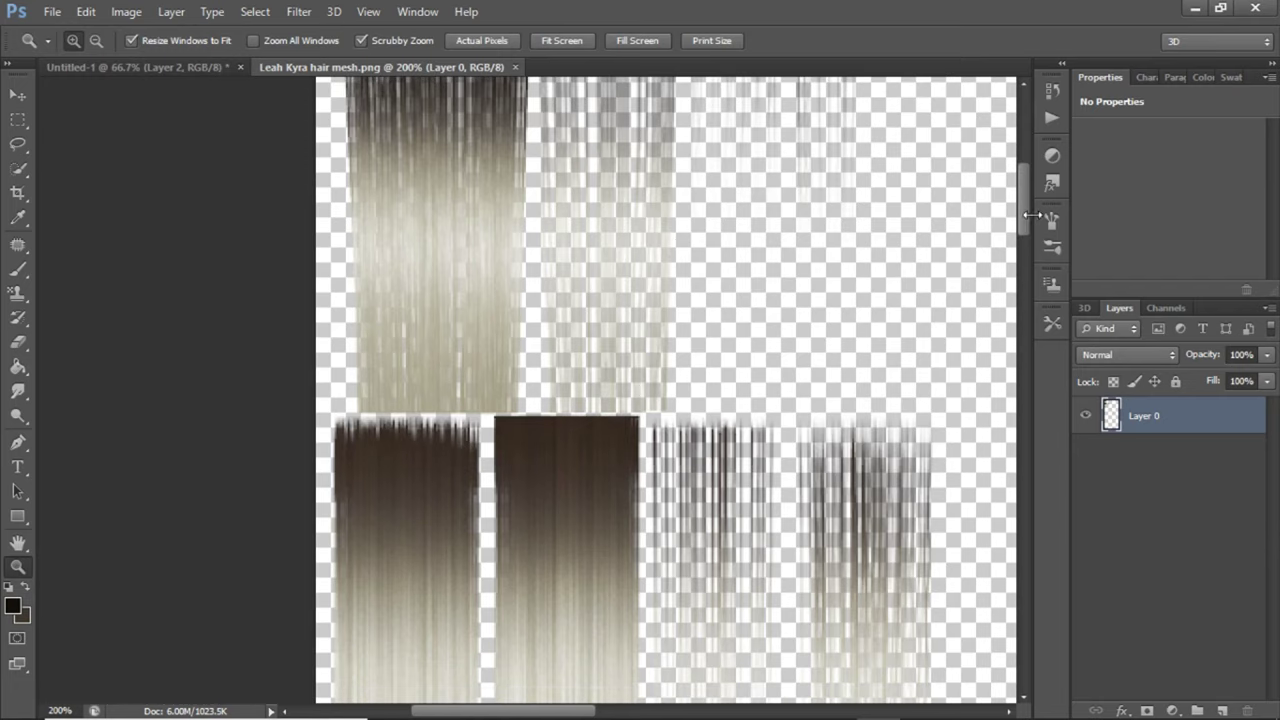
{"action": "left_click_drag", "start_coordinate": [1032, 215], "coordinate": [1031, 248]}
{"action": "mouse_move", "coordinate": [760, 712]}
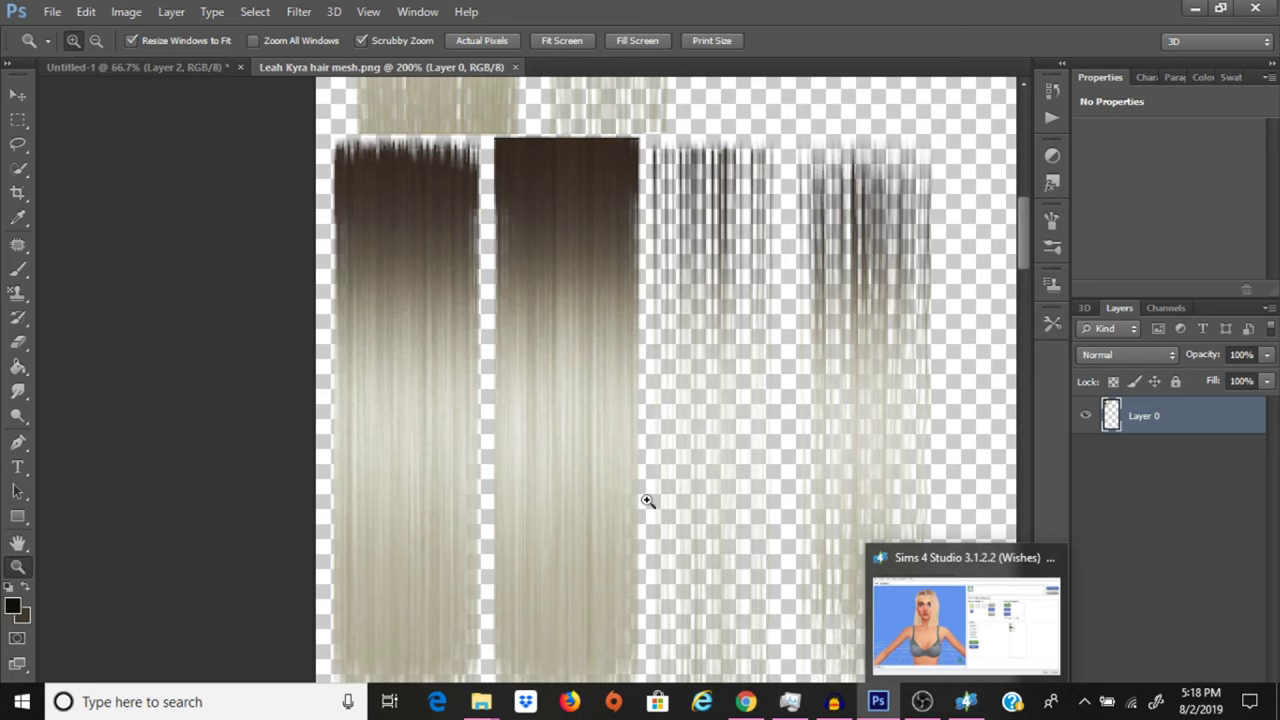
{"action": "scroll", "coordinate": [765, 306], "scroll_direction": "up", "scroll_amount": 5}
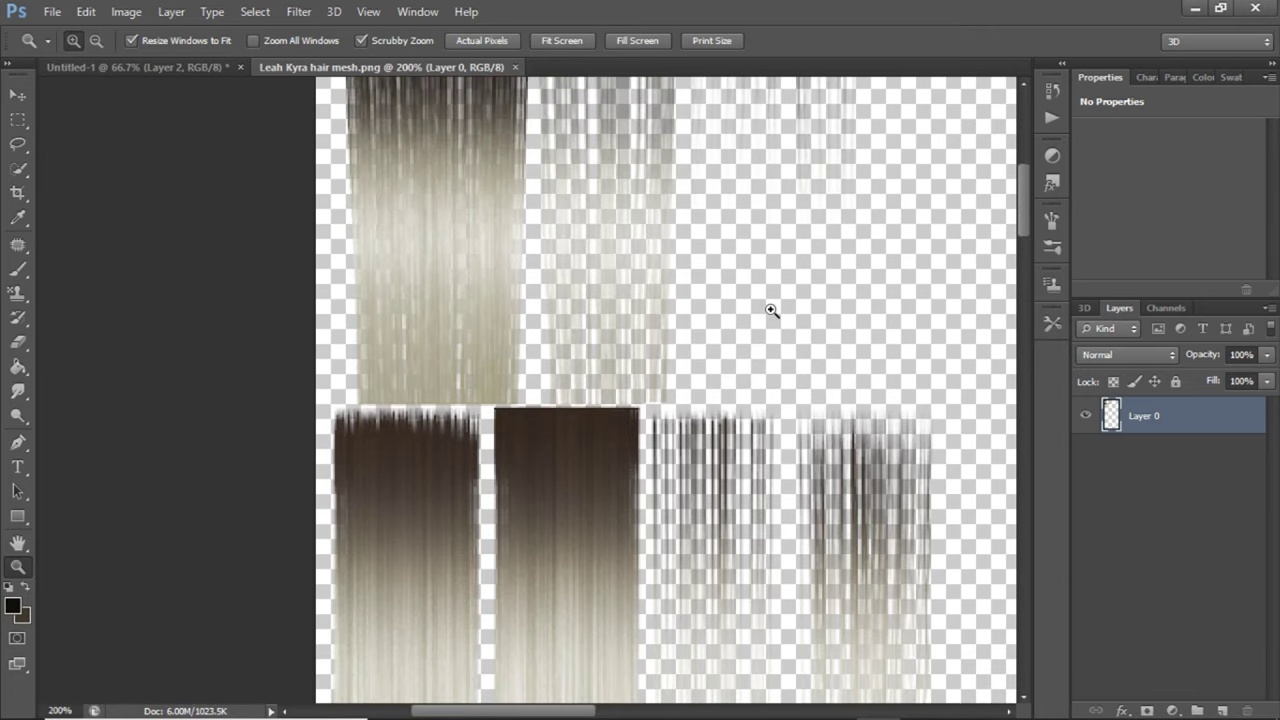
{"action": "scroll", "coordinate": [771, 310], "scroll_direction": "up", "scroll_amount": 2}
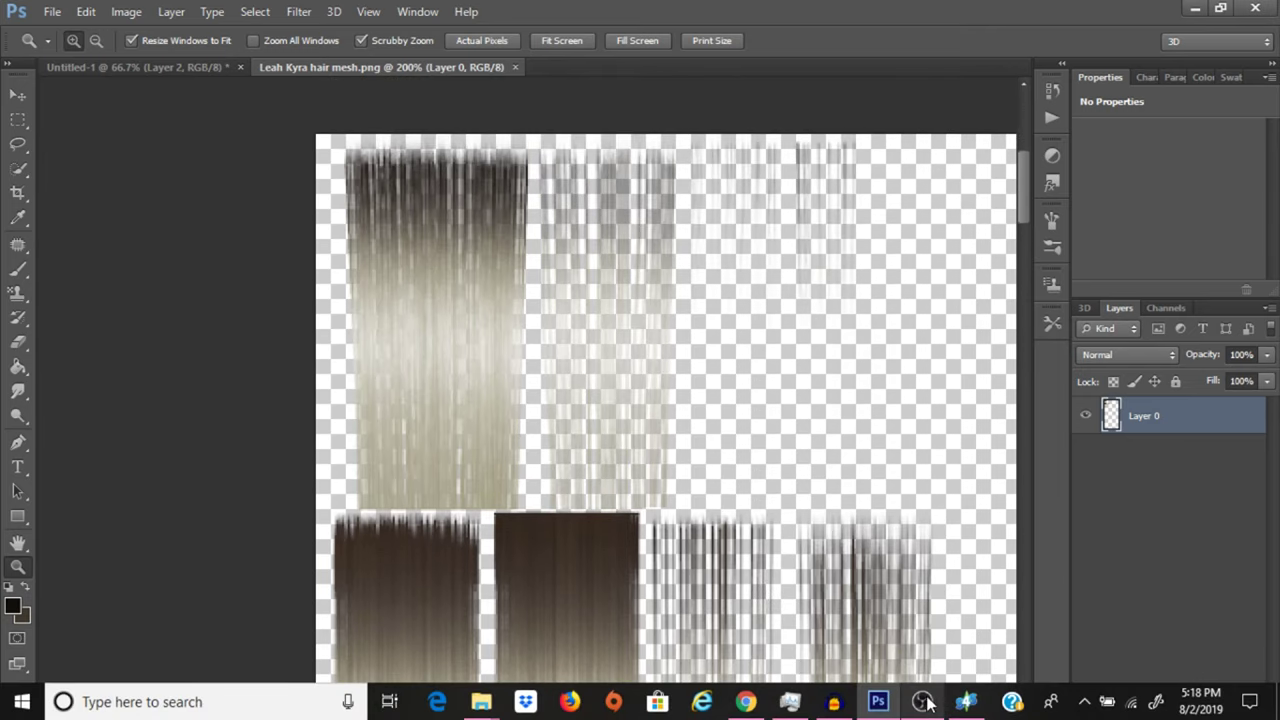
- Switch to Sims 4 Studio and inspect the Kyra hair on the 3D model close up from the side
{"action": "left_click", "coordinate": [924, 702]}
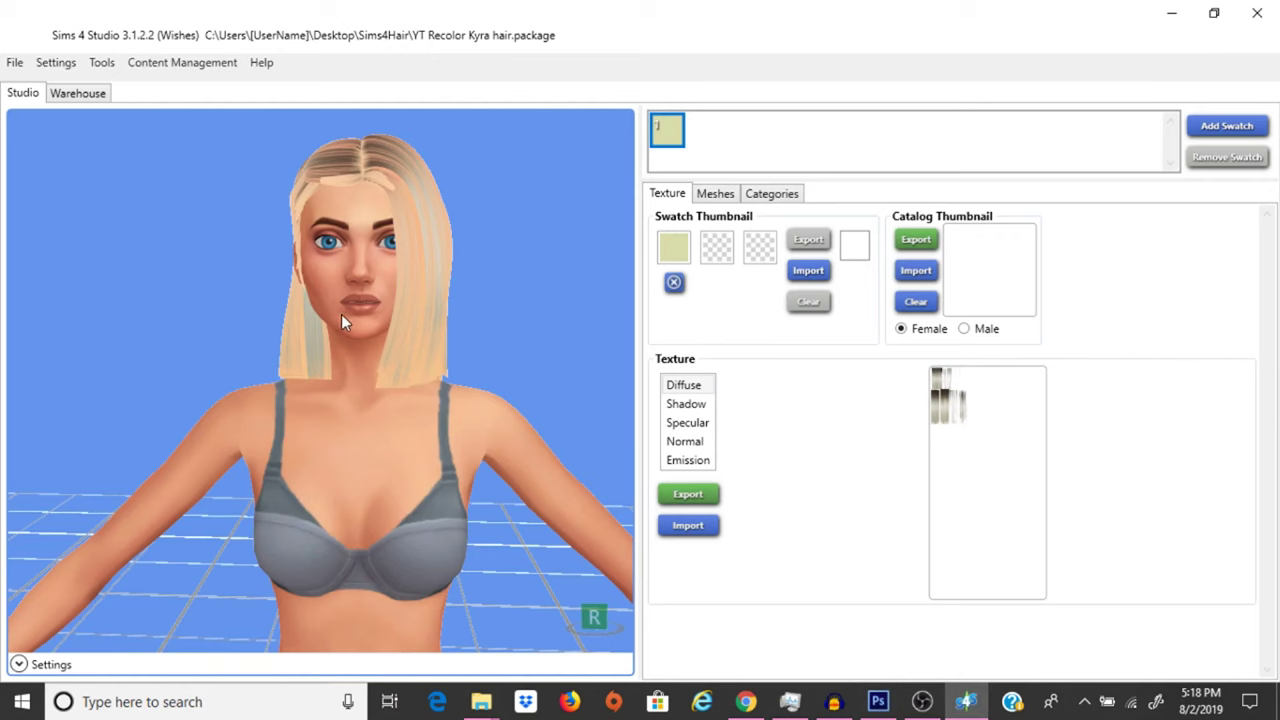
{"action": "scroll", "coordinate": [300, 290], "scroll_direction": "up", "scroll_amount": 4}
{"action": "left_click_drag", "start_coordinate": [309, 449], "coordinate": [583, 265]}
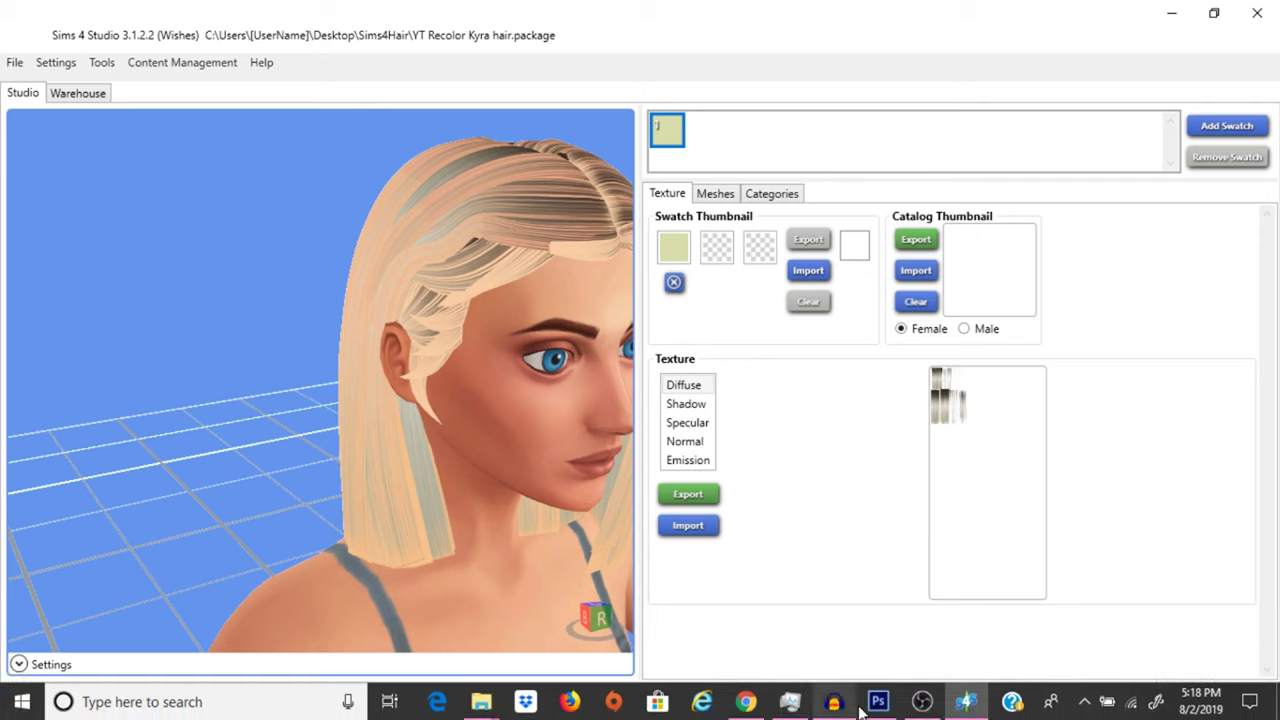
- Return to Photoshop and view both rows of hair strands in the texture at about 130% magnification
{"action": "left_click", "coordinate": [889, 707]}
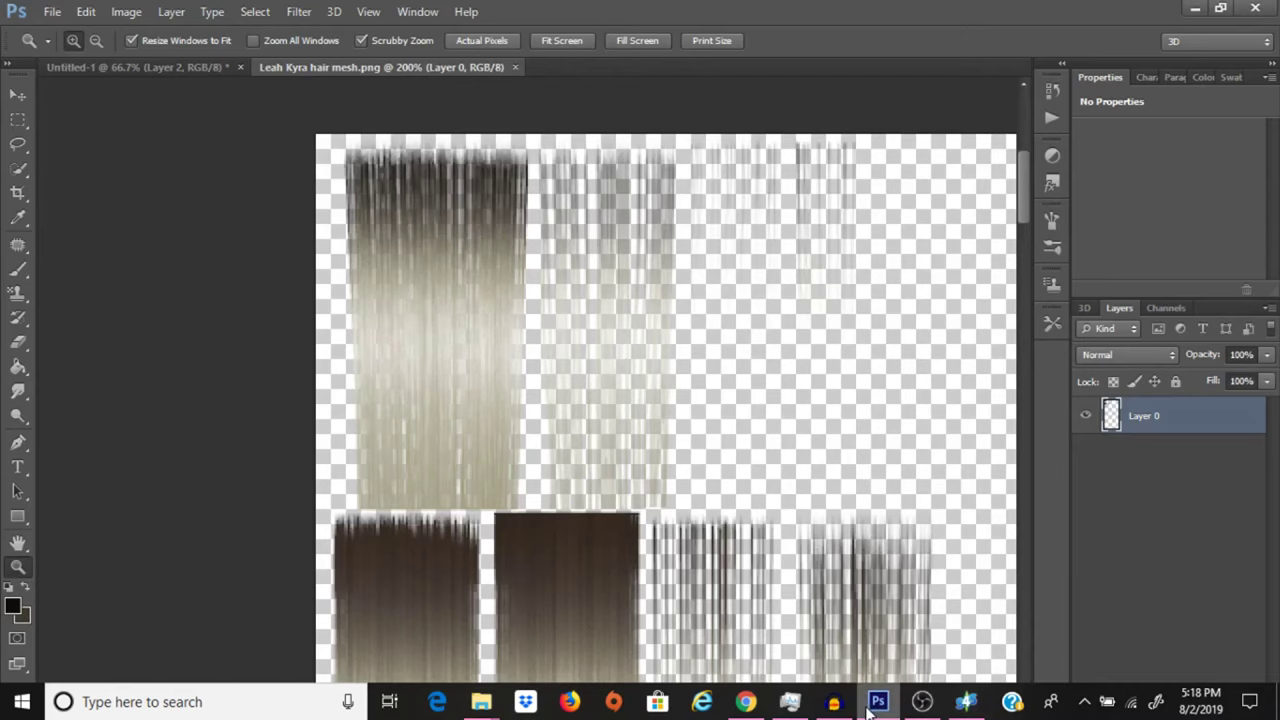
{"action": "scroll", "coordinate": [691, 450], "scroll_direction": "down", "scroll_amount": 3}
{"action": "mouse_move", "coordinate": [797, 400]}
{"action": "left_mouse_down"}
{"action": "mouse_move", "coordinate": [777, 409]}
{"action": "mouse_move", "coordinate": [806, 400]}
{"action": "mouse_move", "coordinate": [794, 400]}
{"action": "left_mouse_up"}
{"action": "scroll", "coordinate": [714, 531], "scroll_direction": "down", "scroll_amount": 1}
{"action": "mouse_move", "coordinate": [548, 706]}
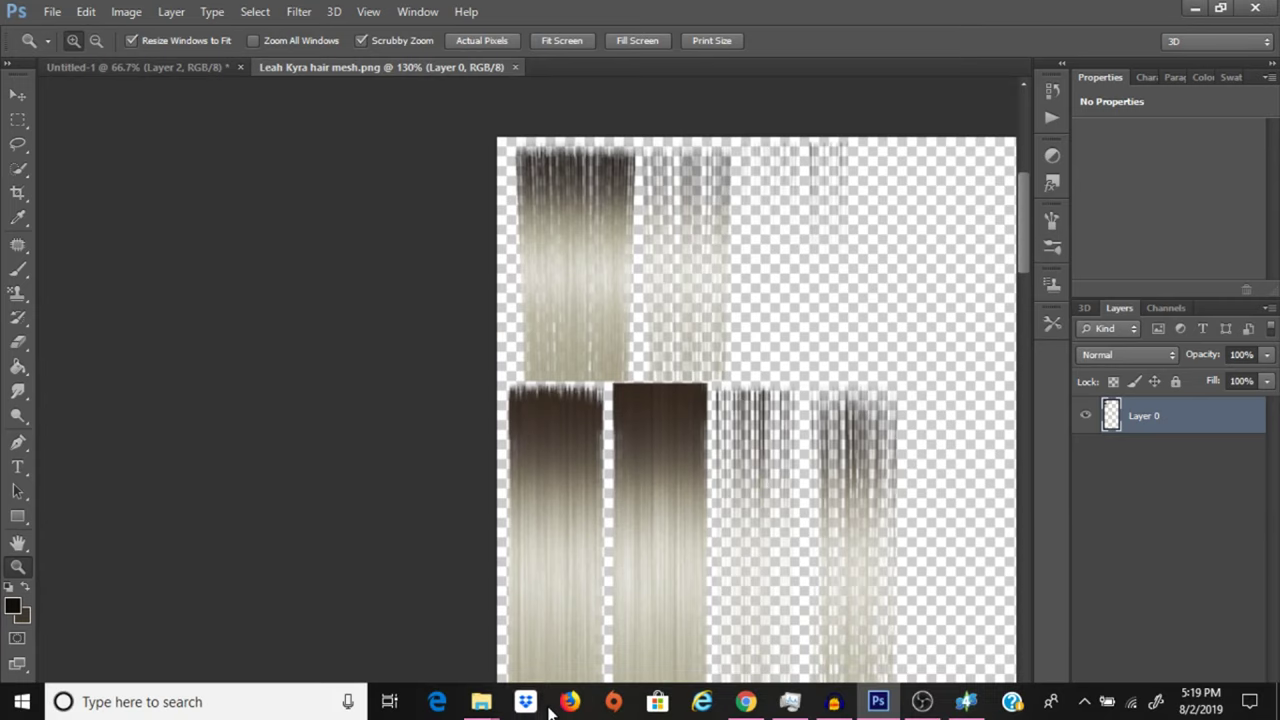
{"action": "left_click_drag", "start_coordinate": [530, 711], "coordinate": [565, 714]}
{"action": "mouse_move", "coordinate": [1249, 706]}
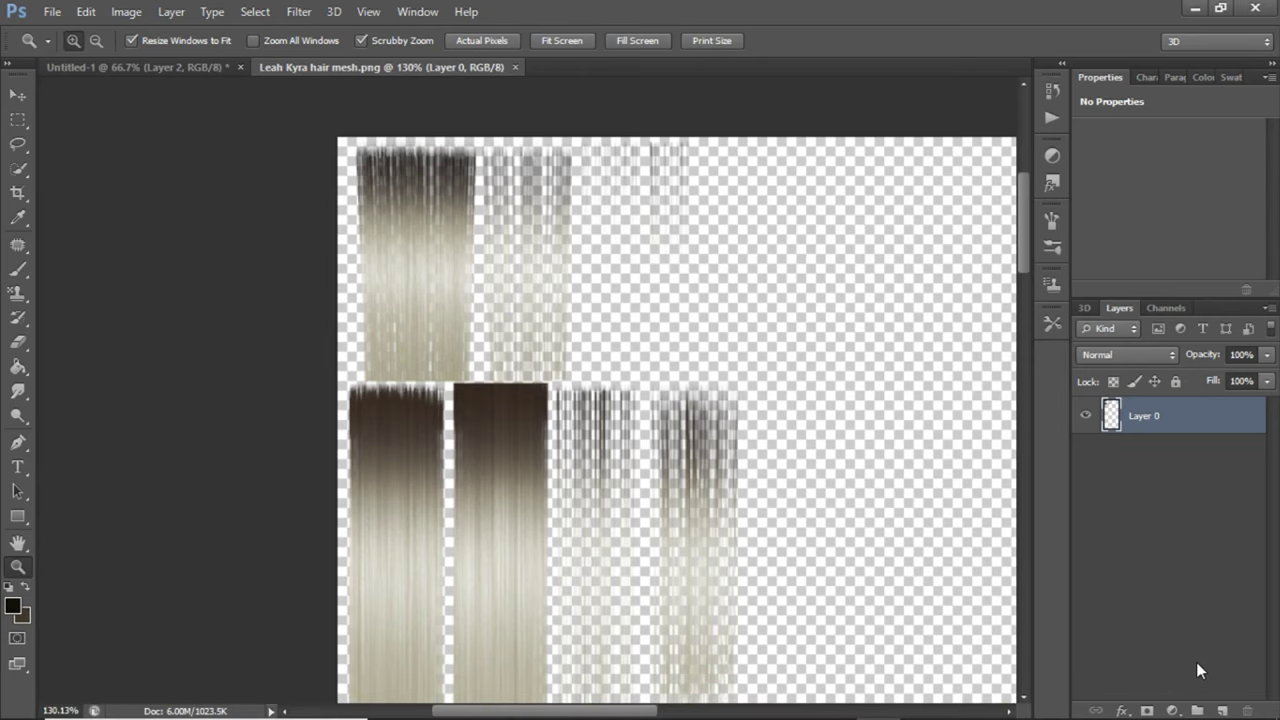
- Add a new layer above the hair texture and set the background color to bright yellow with hue 51
{"action": "left_click", "coordinate": [1223, 710]}
{"action": "scroll", "coordinate": [510, 472], "scroll_direction": "down", "scroll_amount": 2}
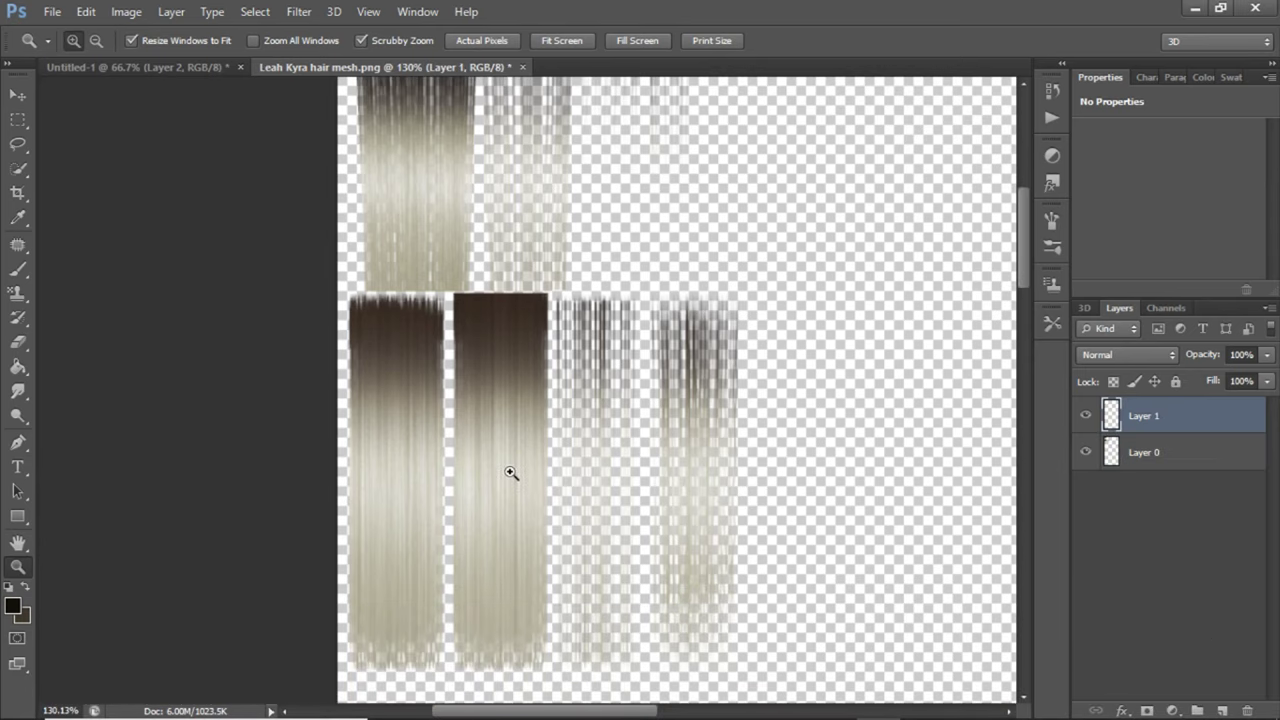
{"action": "left_click", "coordinate": [27, 584]}
{"action": "key", "text": "i"}
{"action": "left_click", "coordinate": [22, 614]}
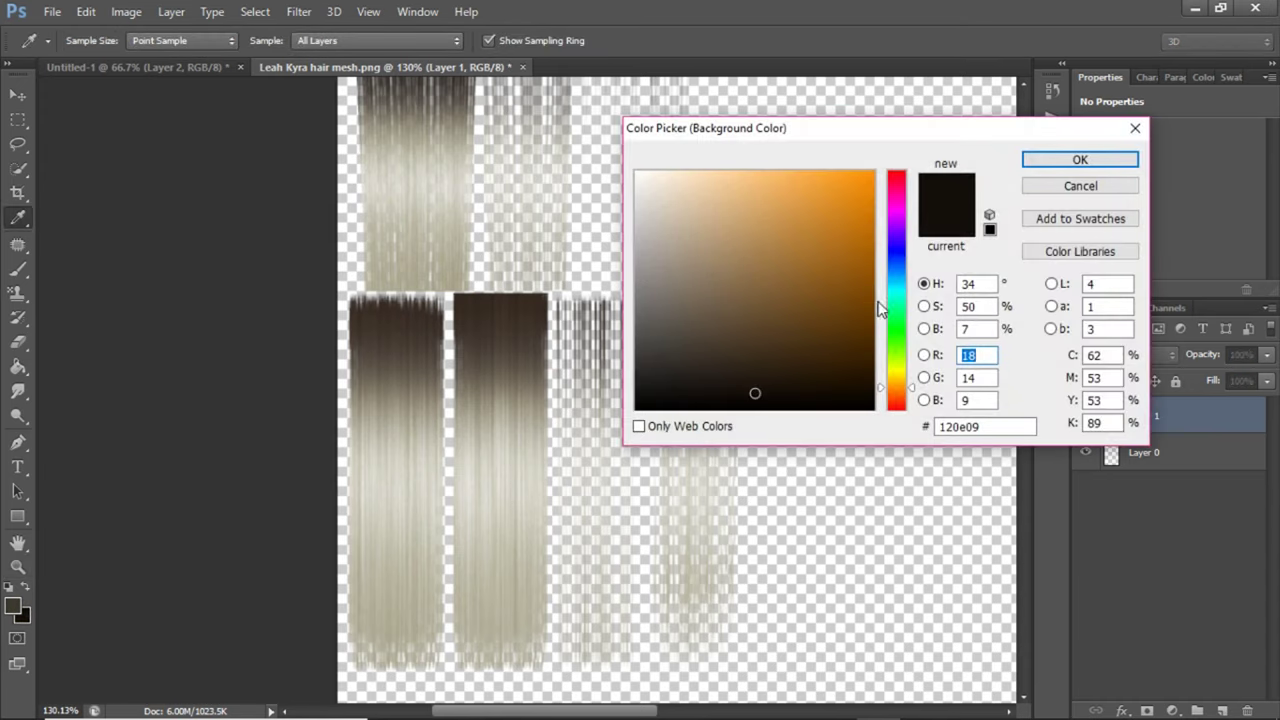
{"action": "left_click", "coordinate": [901, 376]}
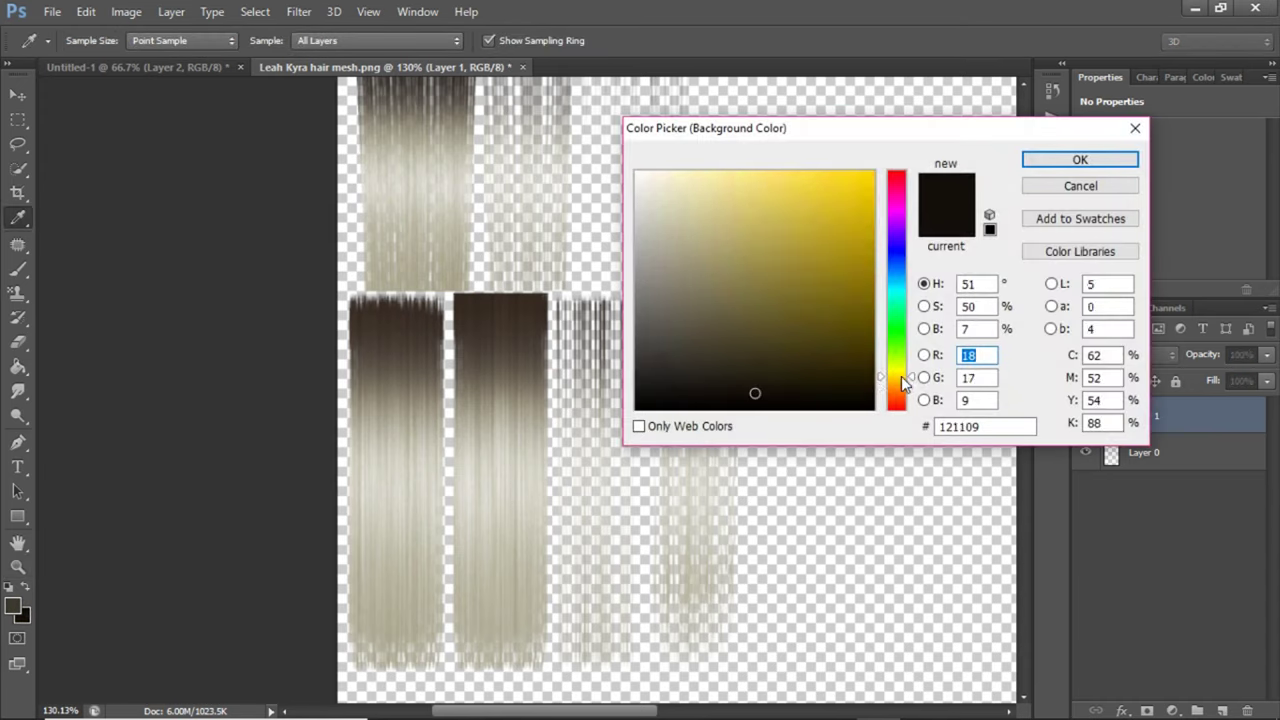
{"action": "left_click", "coordinate": [1071, 159]}
- Fill the new layer with dark brown, replace it with yellow, and move the layer beneath Layer 0
{"action": "key", "text": "z"}
{"action": "left_click", "coordinate": [17, 369]}
{"action": "left_click", "coordinate": [789, 480]}
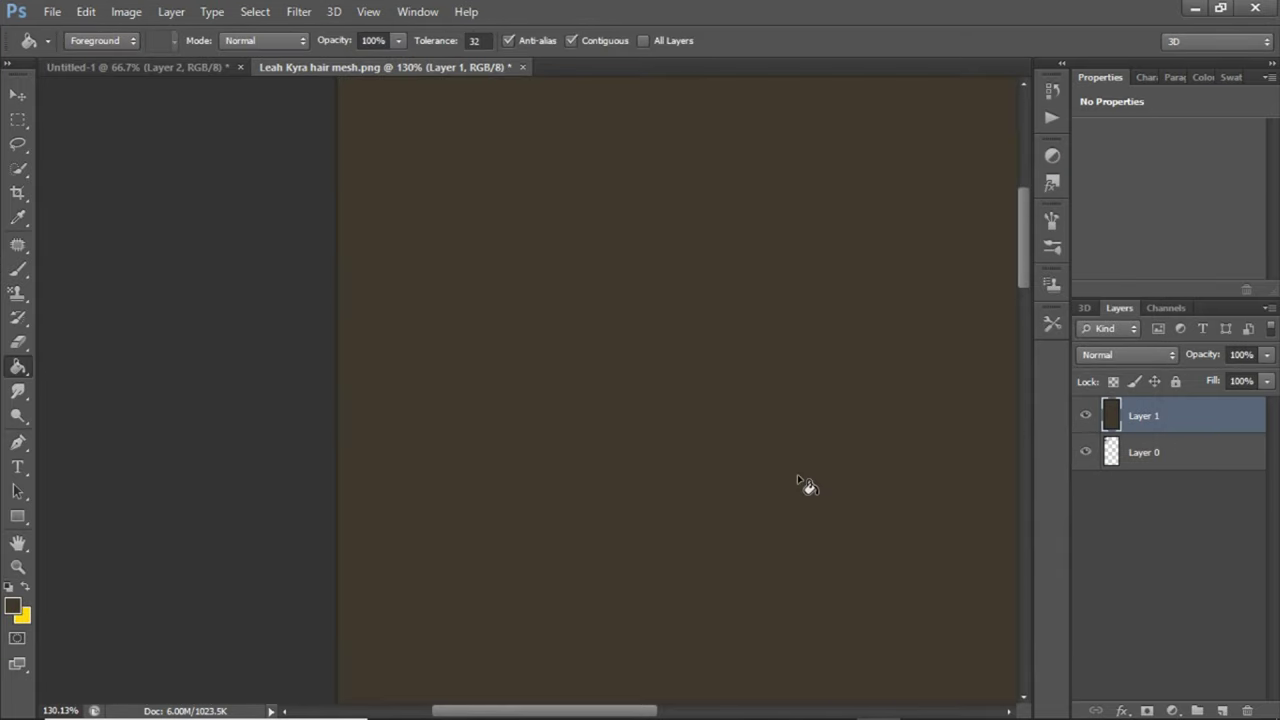
{"action": "left_click", "coordinate": [25, 590]}
{"action": "left_click", "coordinate": [785, 404]}
{"action": "left_click_drag", "start_coordinate": [1188, 447], "coordinate": [1181, 471]}
{"action": "scroll", "coordinate": [780, 385], "scroll_direction": "up", "scroll_amount": 2}
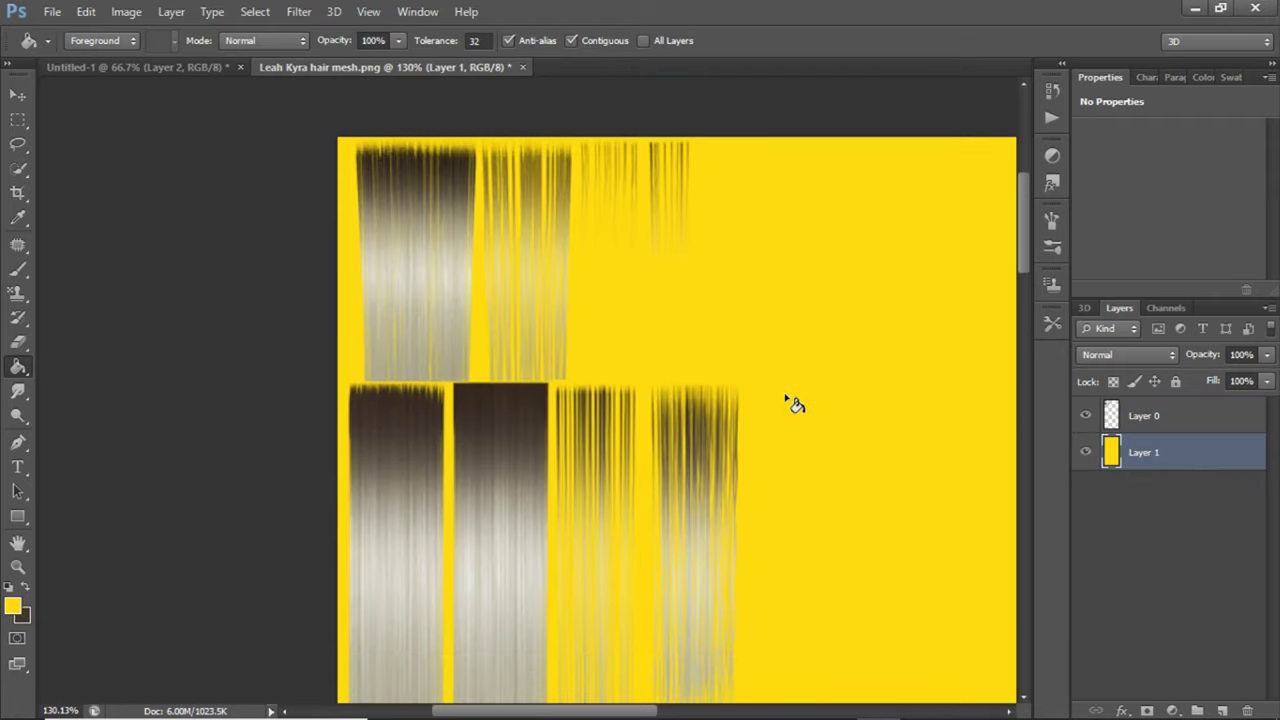
- Inspect the transparent hair strands against the yellow backdrop, then delete the yellow layer
{"action": "left_click", "coordinate": [17, 566]}
{"action": "left_click_drag", "start_coordinate": [797, 457], "coordinate": [770, 491]}
{"action": "left_click_drag", "start_coordinate": [586, 697], "coordinate": [633, 697]}
{"action": "scroll", "coordinate": [695, 439], "scroll_direction": "down", "scroll_amount": 2}
{"action": "scroll", "coordinate": [680, 470], "scroll_direction": "down", "scroll_amount": 1}
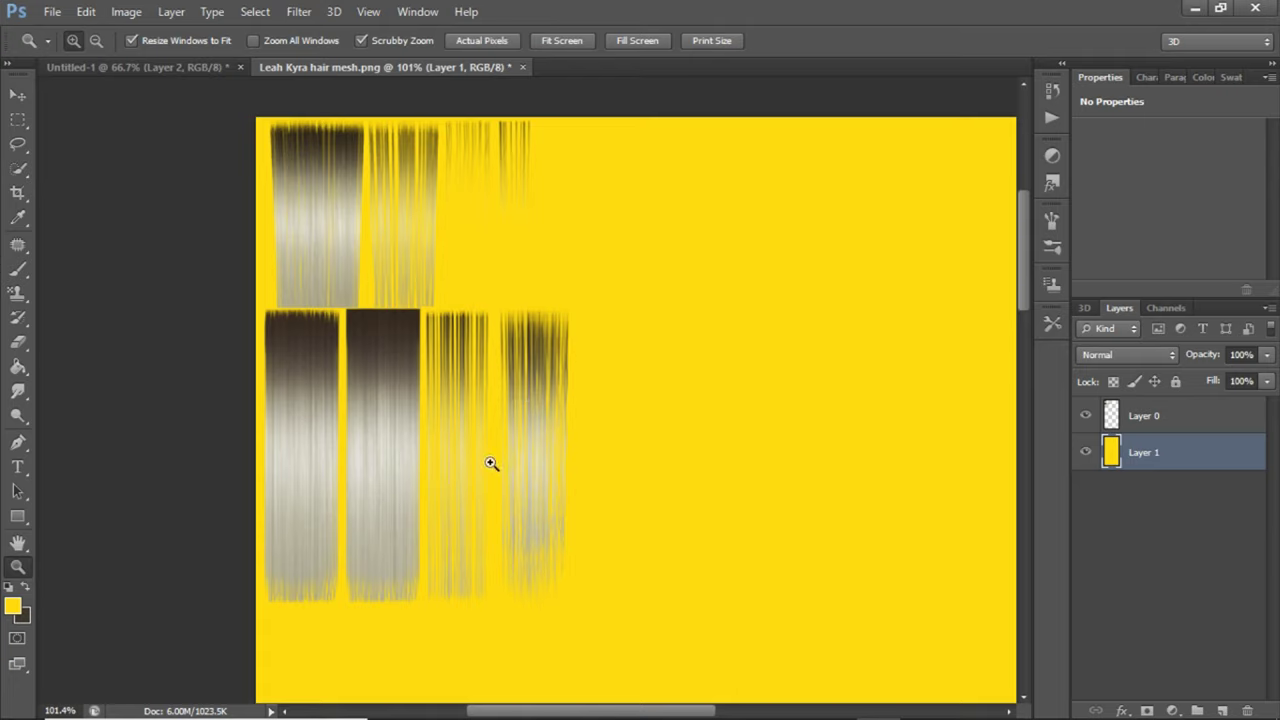
{"action": "right_click", "coordinate": [1152, 467]}
{"action": "left_click", "coordinate": [830, 204]}
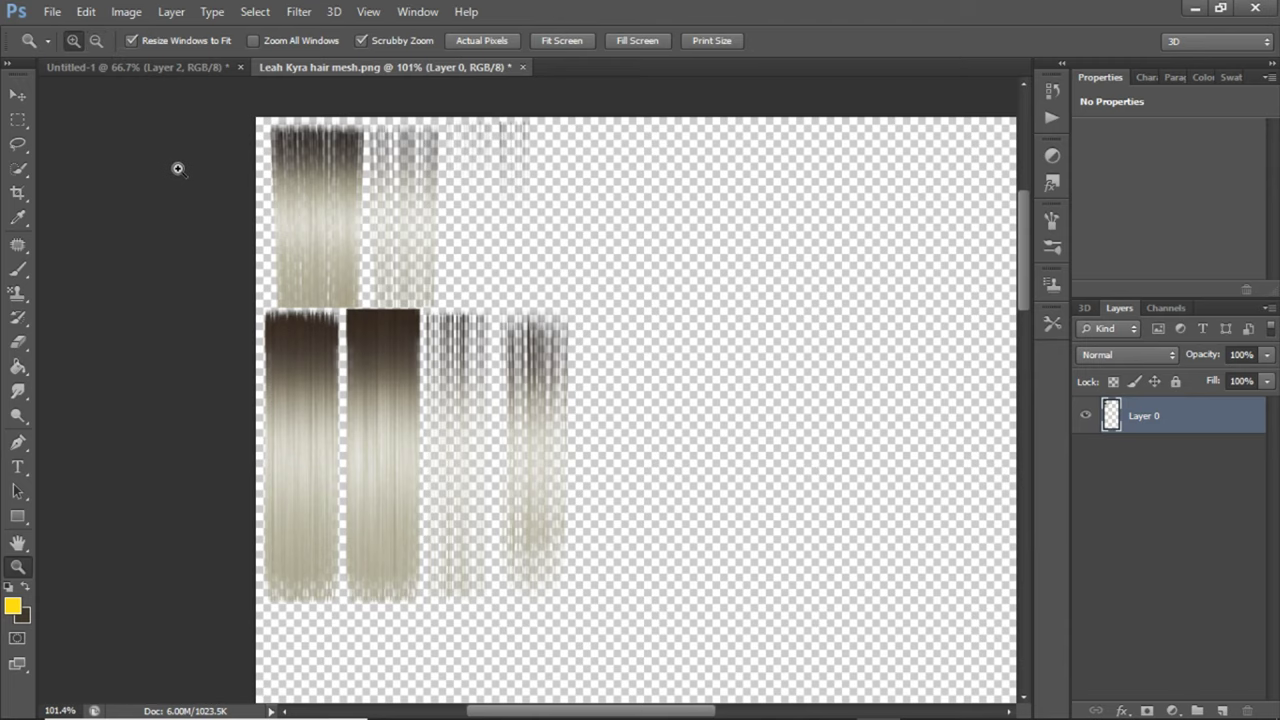
- Create a transparent 300 by 700 pixel RGB document at 72 pixels/inch and swap the foreground and background colors
{"action": "left_click", "coordinate": [52, 12]}
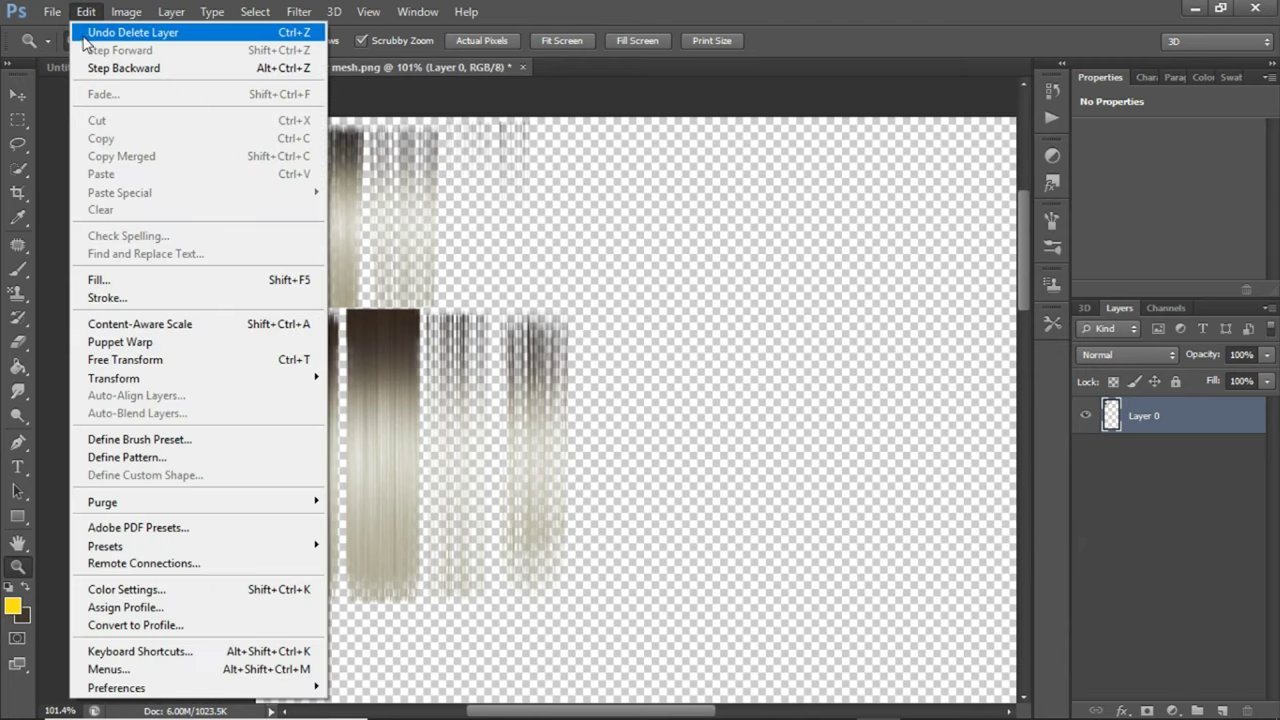
{"action": "left_click", "coordinate": [70, 34]}
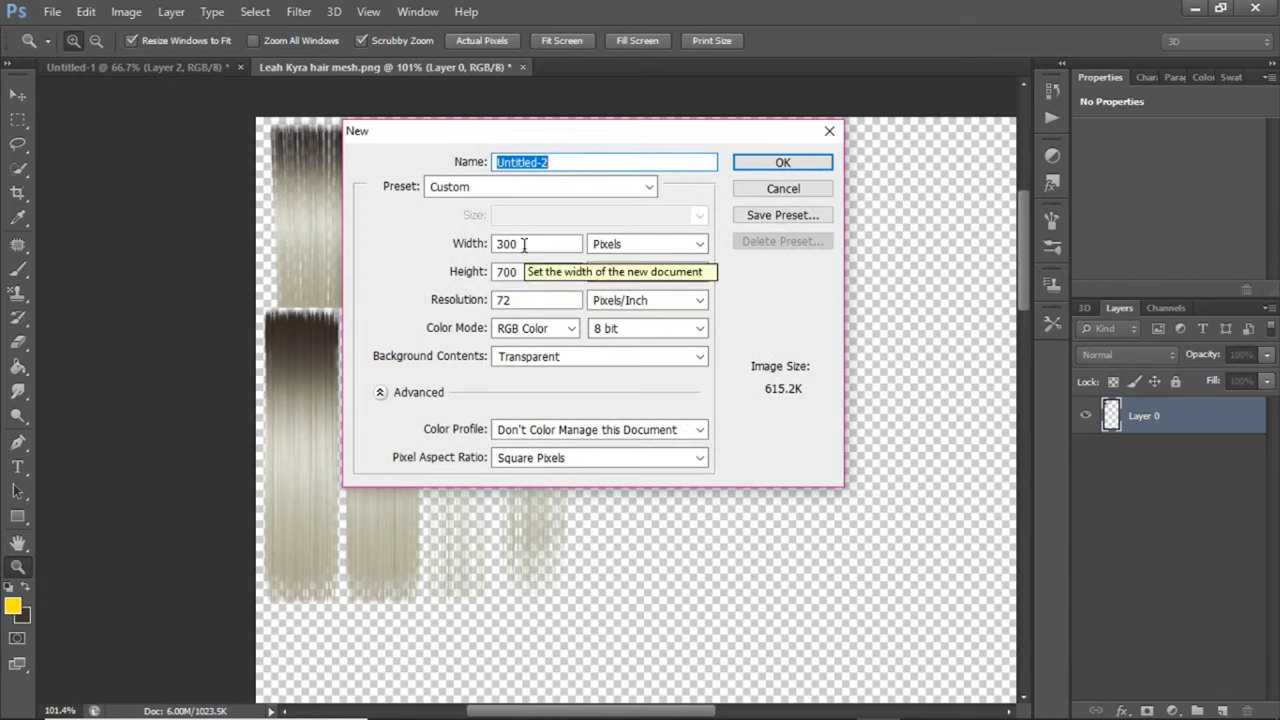
{"action": "left_click", "coordinate": [808, 167]}
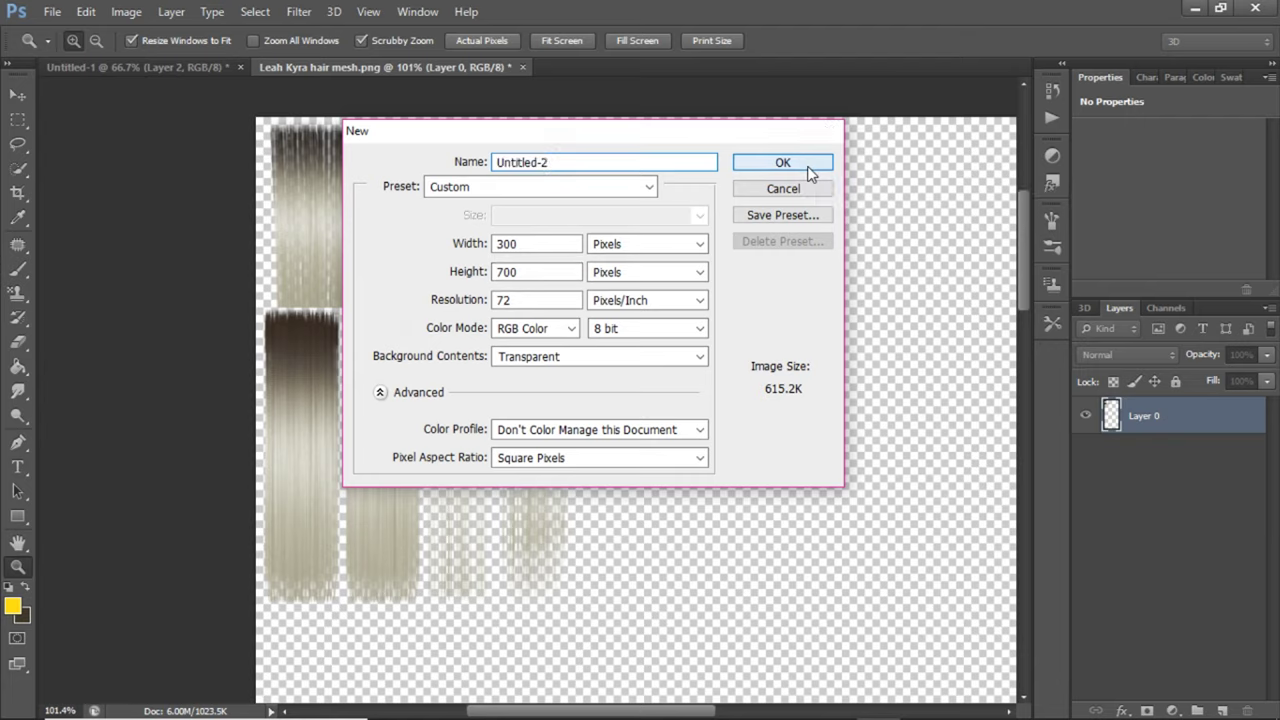
{"action": "left_click", "coordinate": [26, 586]}
{"action": "left_click", "coordinate": [26, 586]}
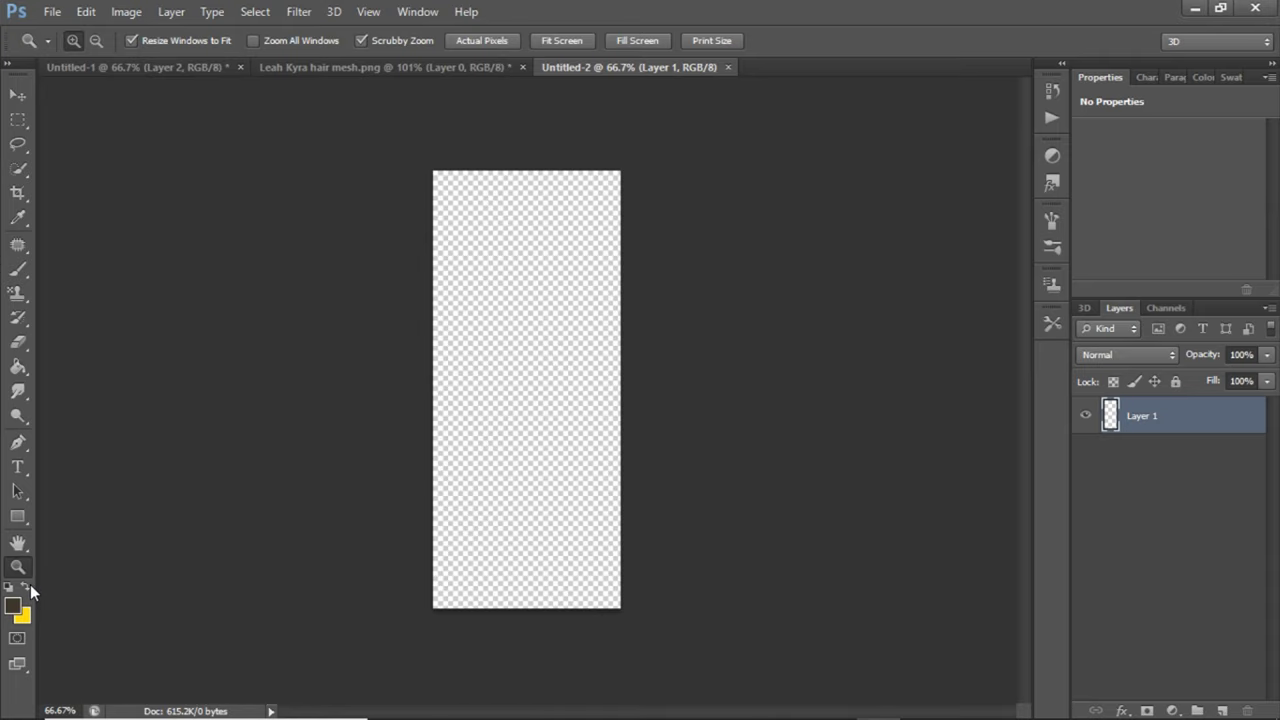
- View the dark brown hair texture in Untitled-1 and return to the blank Untitled-2 document
{"action": "left_click", "coordinate": [423, 67]}
{"action": "left_click", "coordinate": [177, 67]}
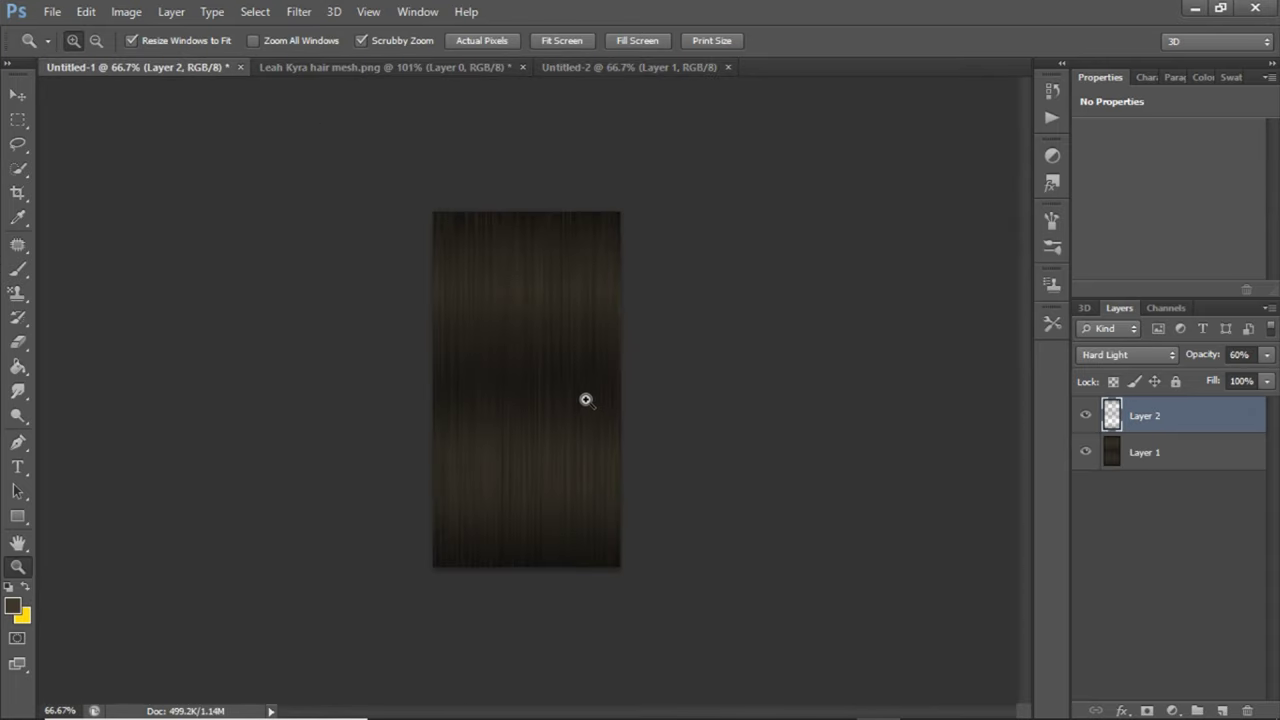
{"action": "left_click", "coordinate": [631, 68]}
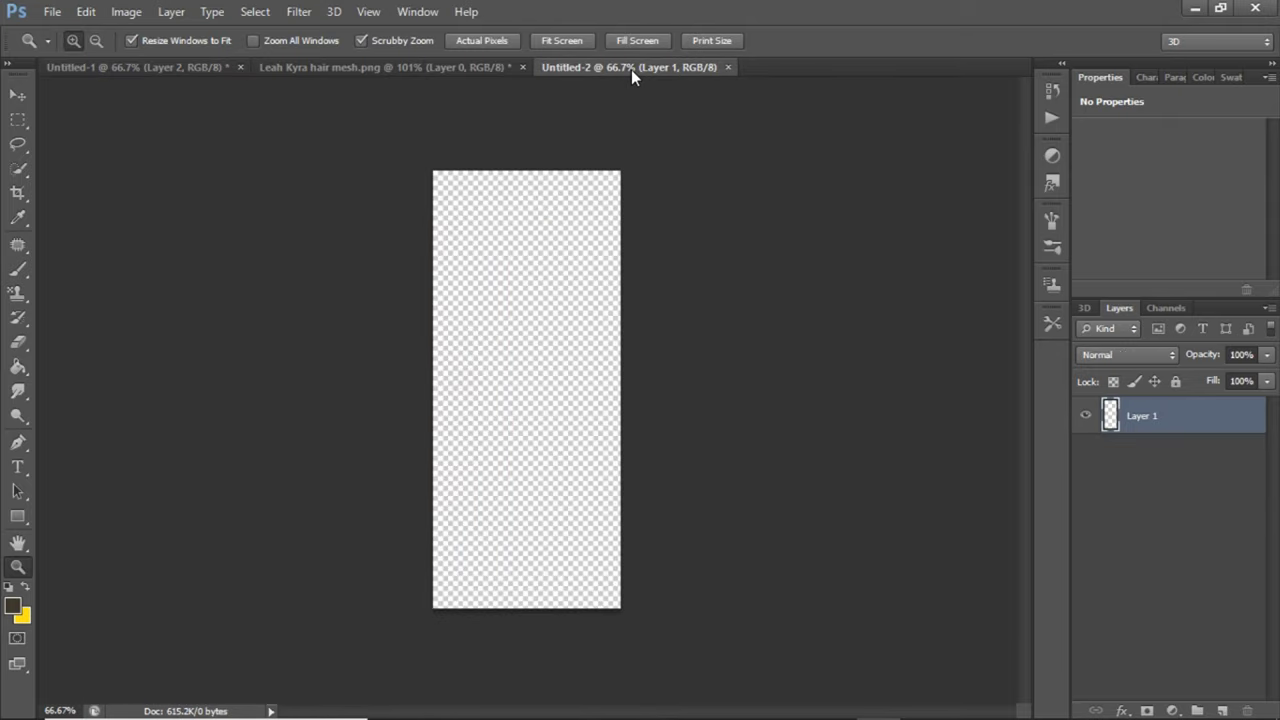
- Set the foreground color to near-black brown 0b0704 and fill Layer 1 of Untitled-2 with it
{"action": "left_click", "coordinate": [17, 607]}
{"action": "left_click_drag", "start_coordinate": [900, 369], "coordinate": [906, 396]}
{"action": "left_click", "coordinate": [794, 400]}
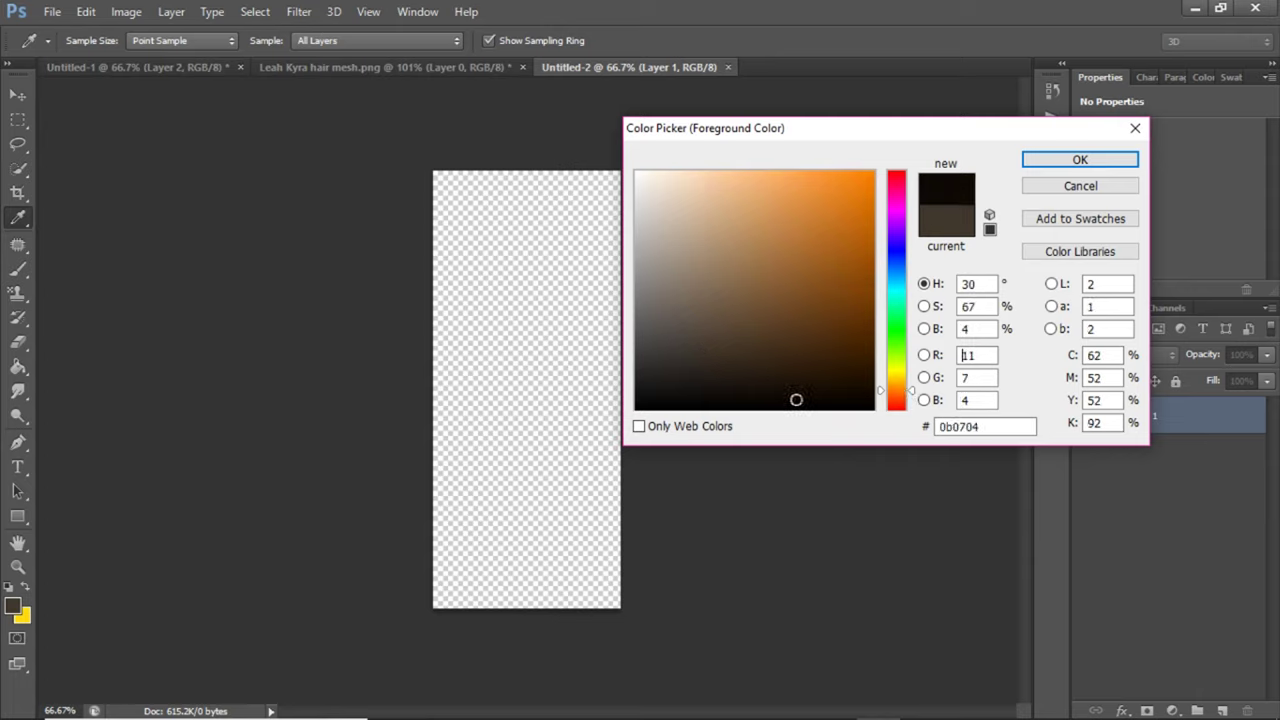
{"action": "left_click", "coordinate": [962, 355]}
{"action": "left_click", "coordinate": [1052, 162]}
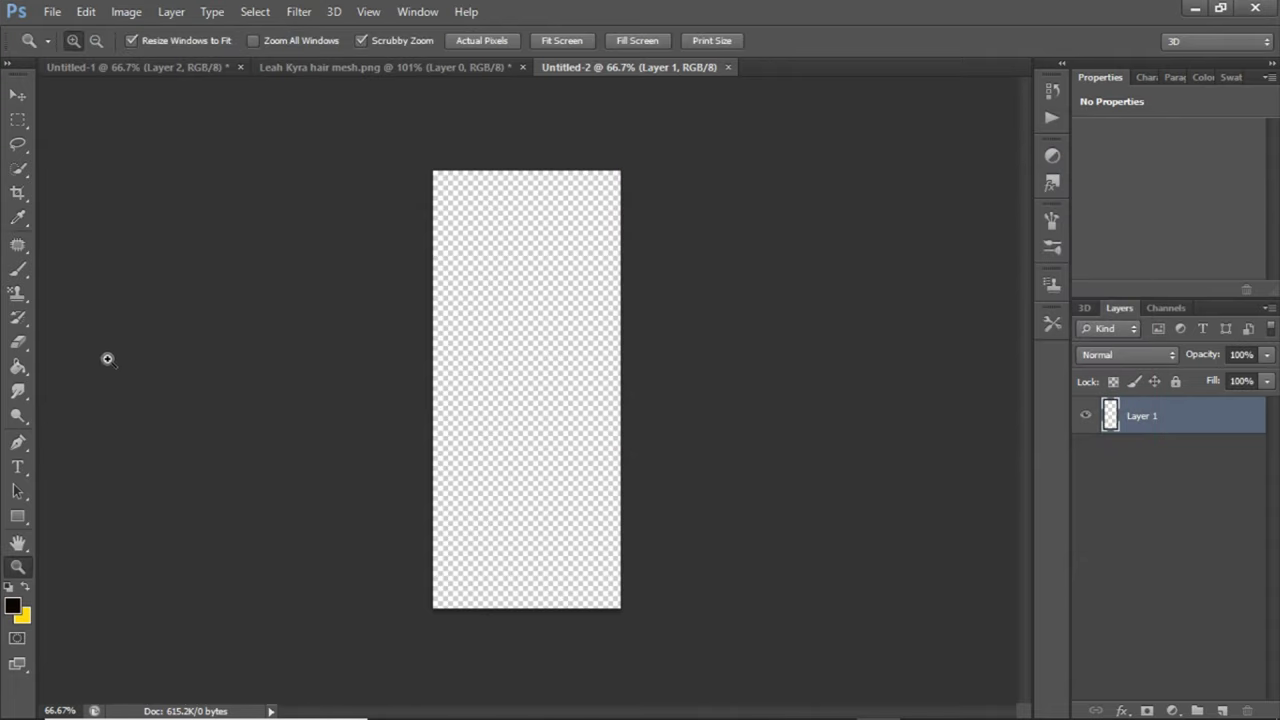
{"action": "left_click", "coordinate": [18, 367]}
{"action": "left_click", "coordinate": [543, 363]}
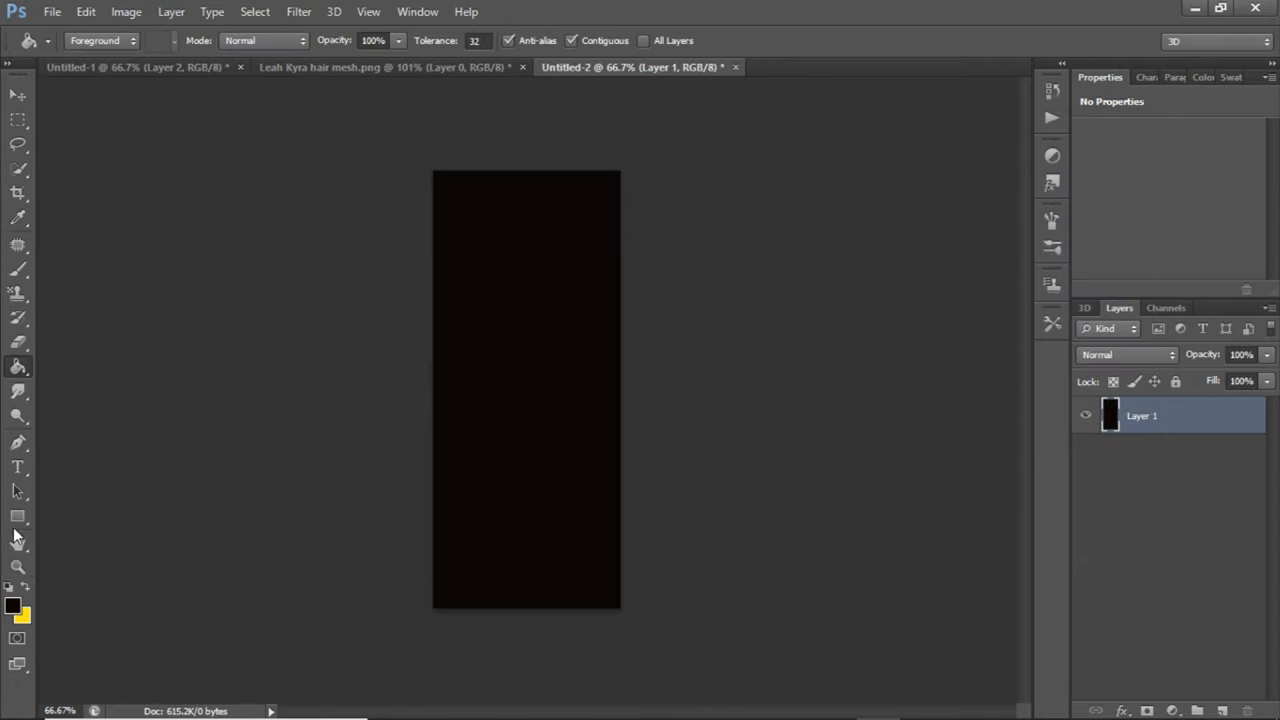
- Add 18.92% Gaussian monochromatic noise to the near-black Layer 1 of Untitled-2
{"action": "left_click", "coordinate": [18, 567]}
{"action": "left_click_drag", "start_coordinate": [356, 460], "coordinate": [382, 490]}
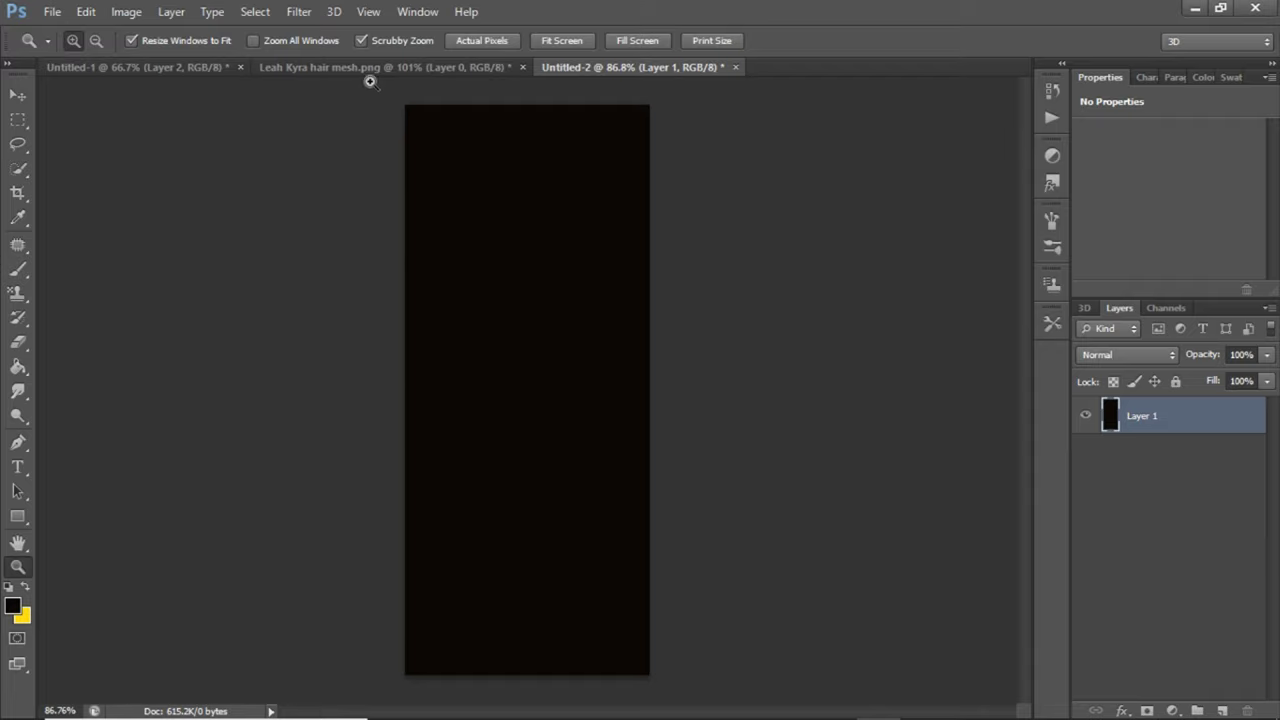
{"action": "left_click", "coordinate": [301, 12]}
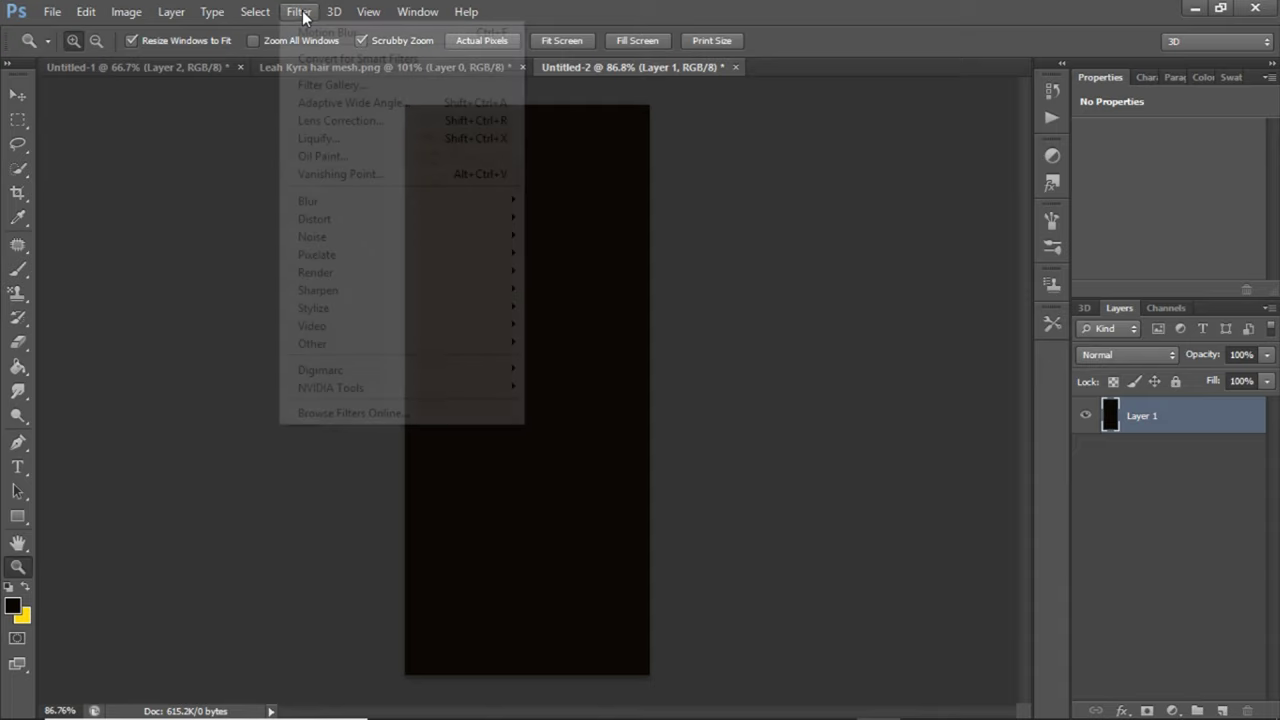
{"action": "mouse_move", "coordinate": [386, 240]}
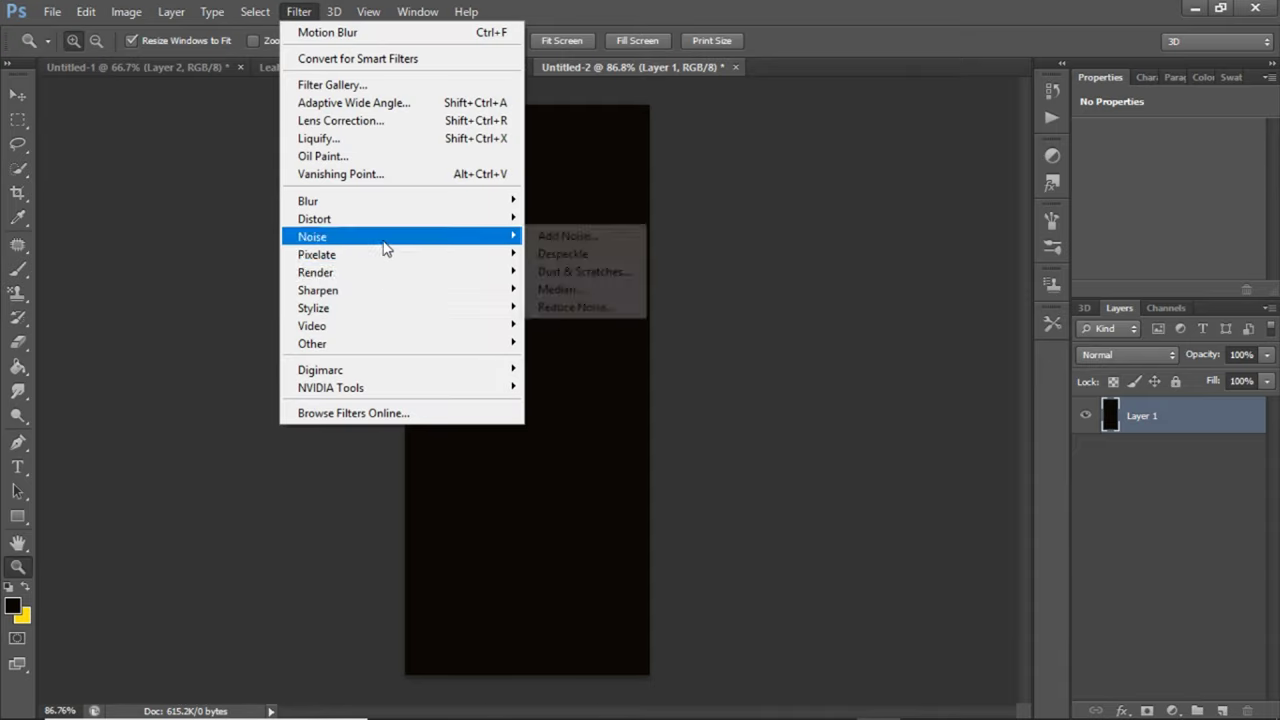
{"action": "left_click", "coordinate": [580, 237]}
{"action": "left_click_drag", "start_coordinate": [751, 192], "coordinate": [881, 134]}
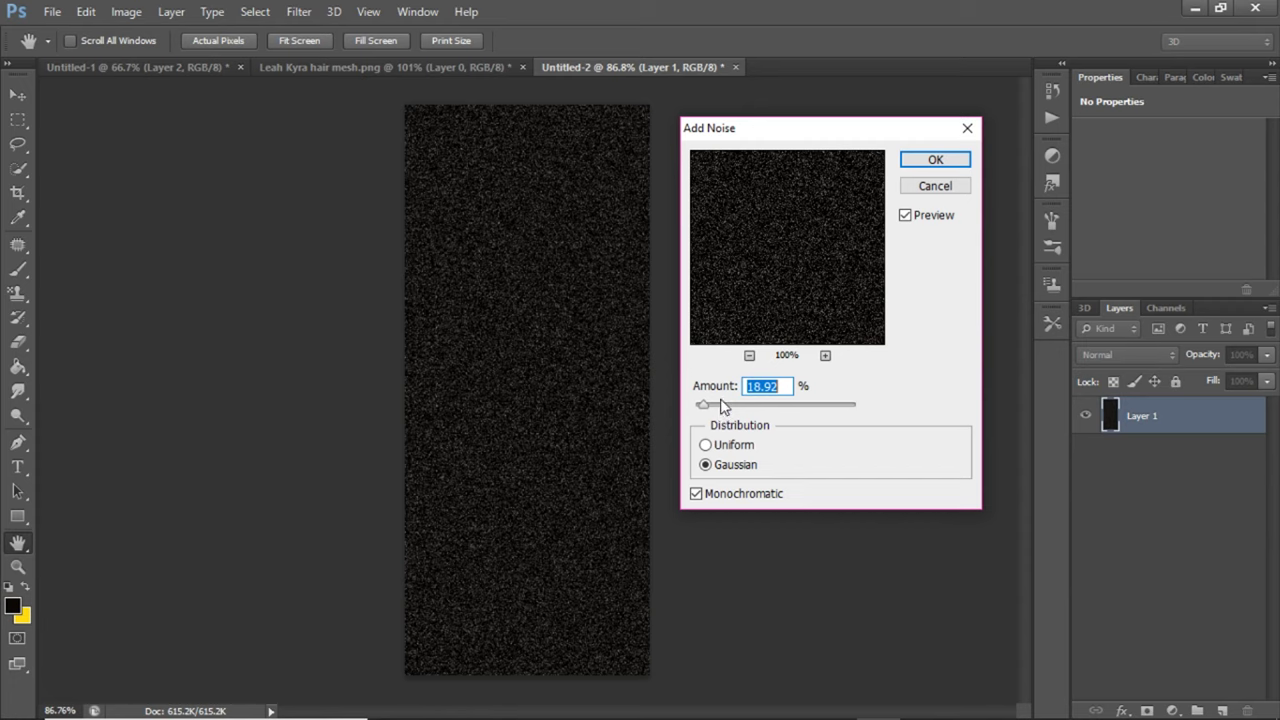
{"action": "left_click_drag", "start_coordinate": [697, 411], "coordinate": [708, 413]}
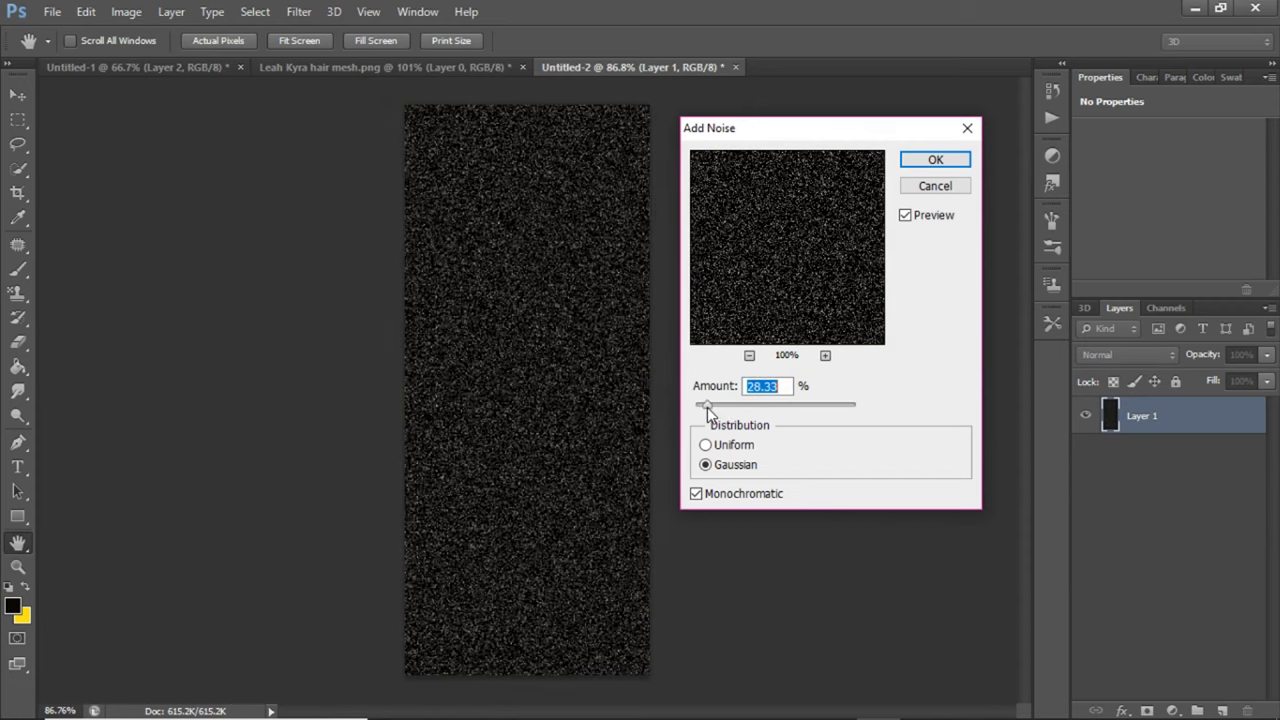
{"action": "left_click_drag", "start_coordinate": [707, 412], "coordinate": [703, 414]}
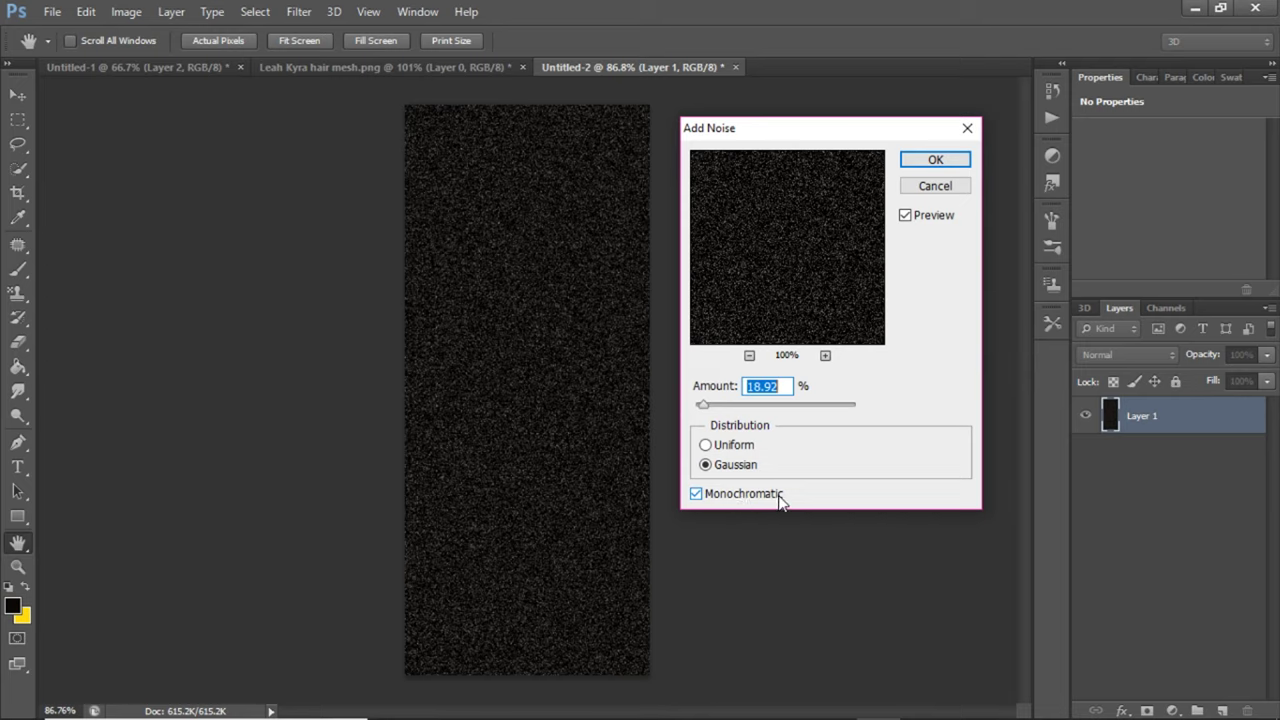
{"action": "left_click", "coordinate": [935, 160]}
{"action": "key", "text": "z"}
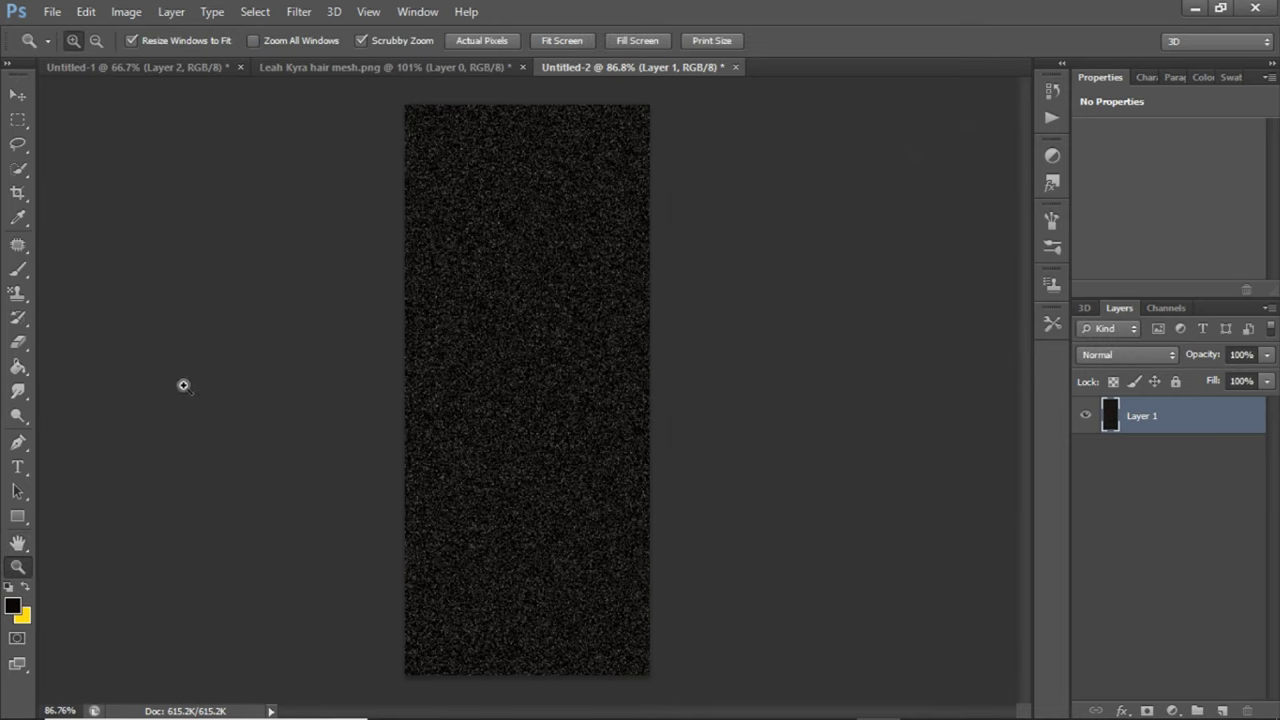
- Set the foreground color to dark brown 201810
{"action": "left_click", "coordinate": [13, 606]}
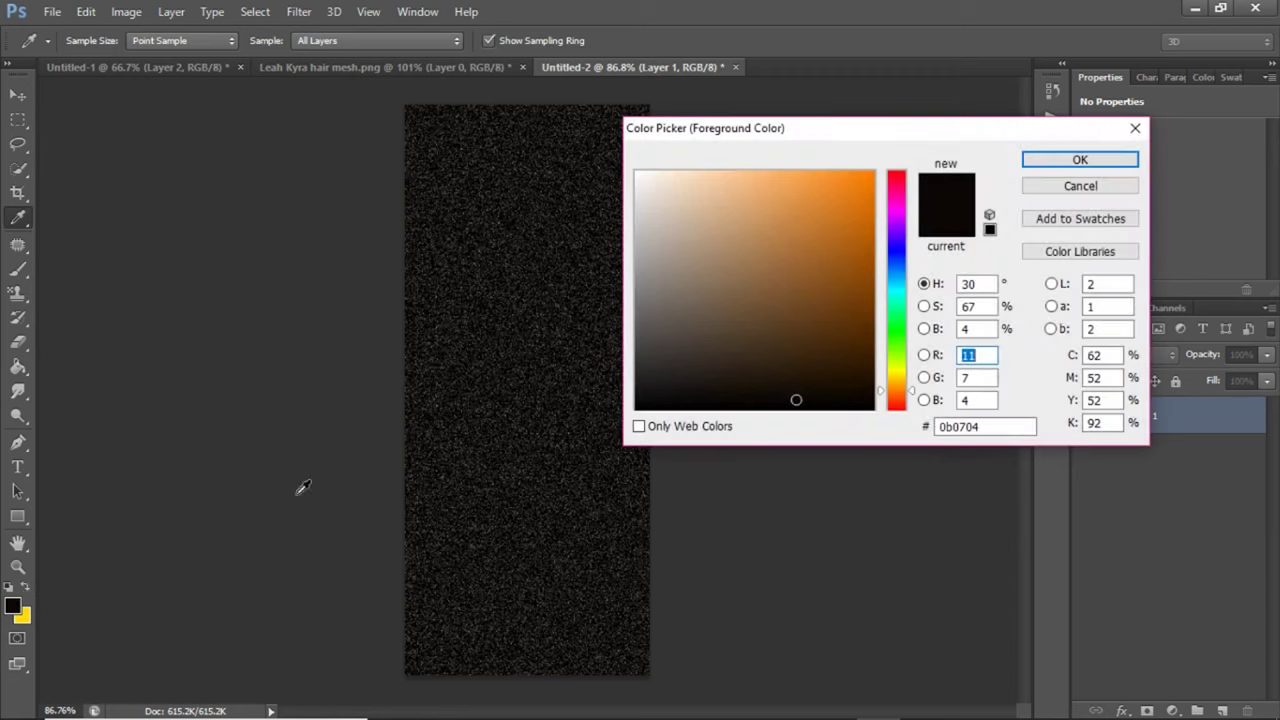
{"action": "left_click", "coordinate": [775, 391]}
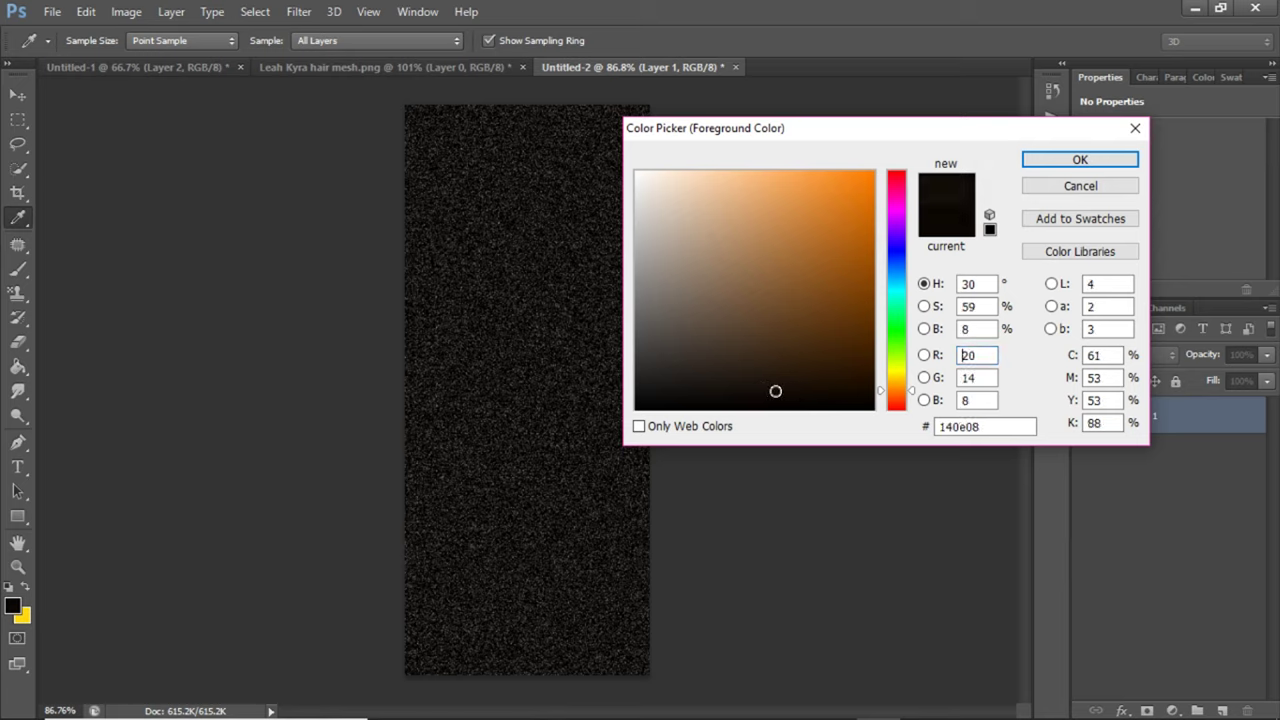
{"action": "left_click_drag", "start_coordinate": [773, 392], "coordinate": [758, 380]}
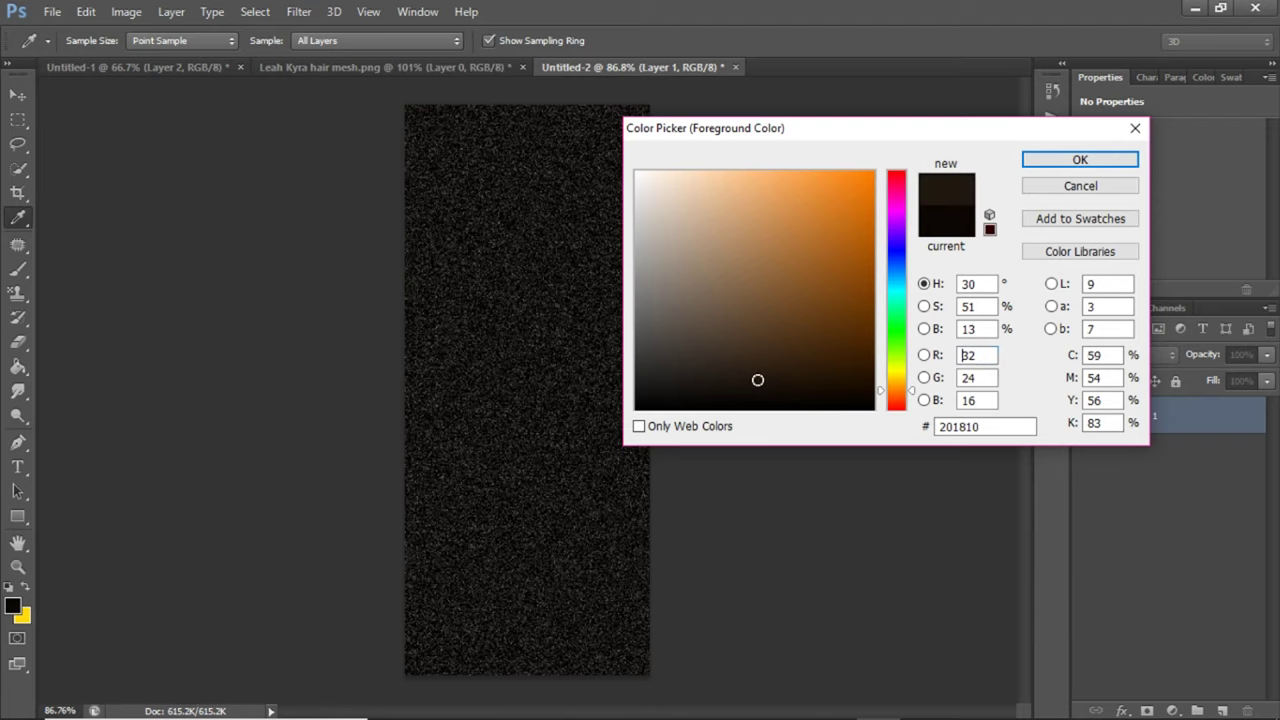
{"action": "left_click", "coordinate": [1080, 160]}
- Paint two horizontal dark brown bands across the noise texture with a hard 63 px brush
{"action": "left_click", "coordinate": [18, 270]}
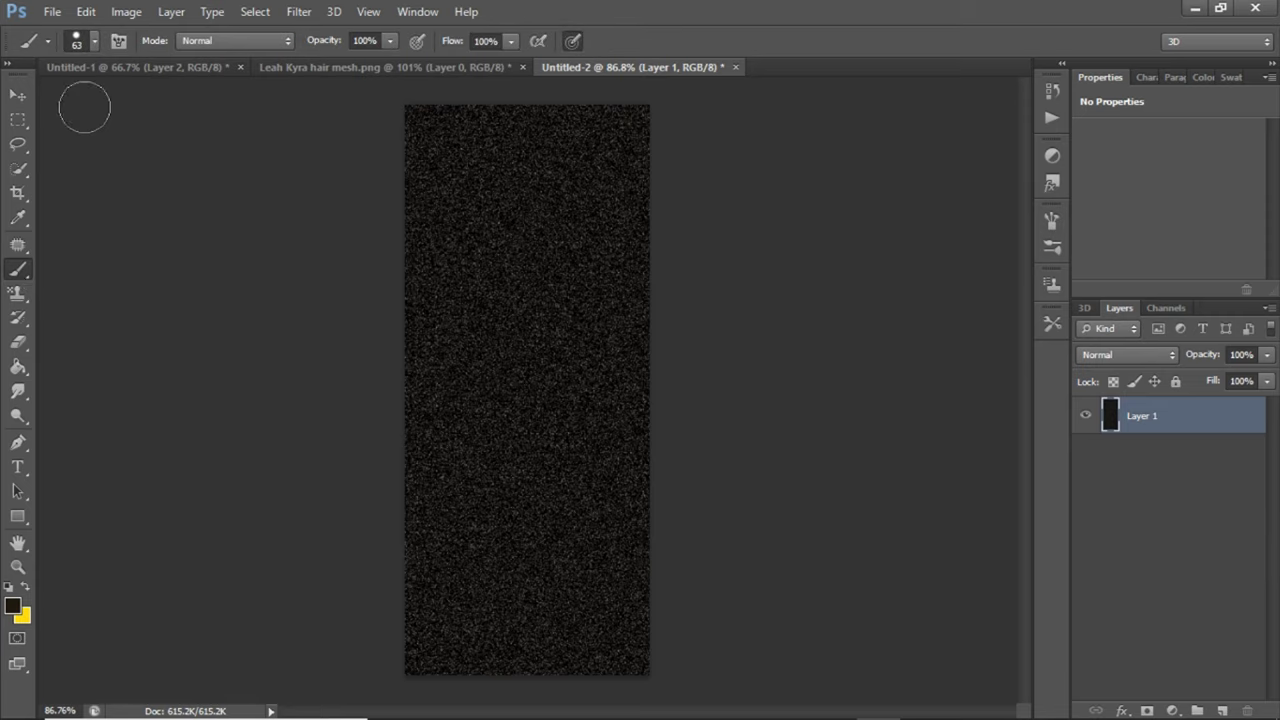
{"action": "left_click", "coordinate": [87, 44]}
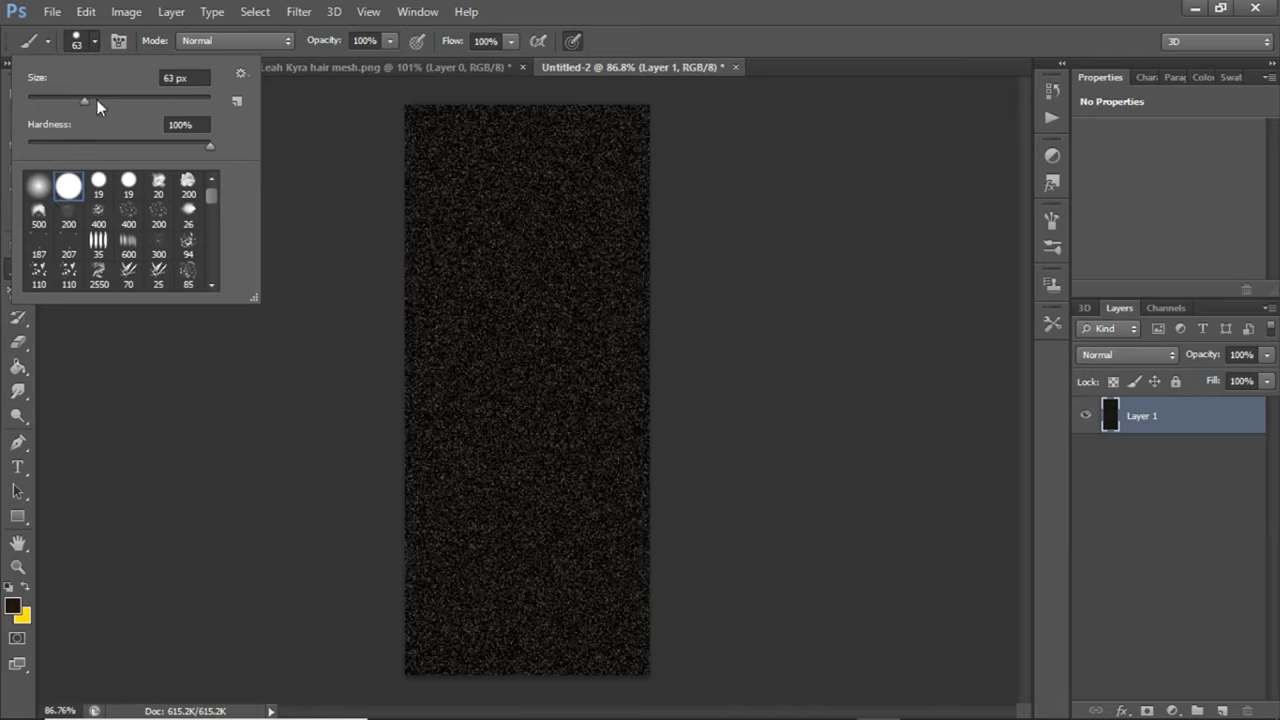
{"action": "left_click", "coordinate": [185, 396]}
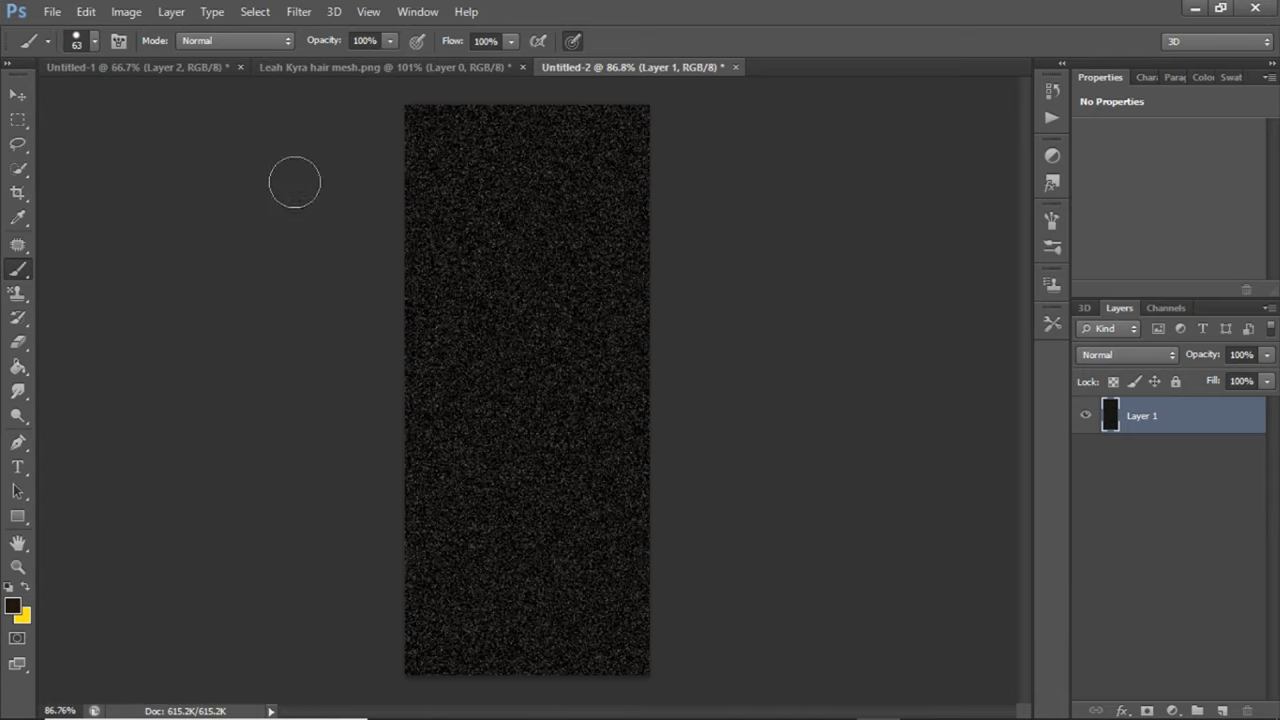
{"action": "mouse_move", "coordinate": [391, 234]}
{"action": "left_mouse_down"}
{"action": "mouse_move", "coordinate": [663, 237]}
{"action": "mouse_move", "coordinate": [400, 237]}
{"action": "mouse_move", "coordinate": [597, 269]}
{"action": "mouse_move", "coordinate": [414, 271]}
{"action": "left_mouse_up"}
{"action": "left_click_drag", "start_coordinate": [630, 290], "coordinate": [640, 468]}
{"action": "key", "text": "ctrl+z"}
{"action": "left_click_drag", "start_coordinate": [400, 488], "coordinate": [435, 488]}
{"action": "mouse_move", "coordinate": [604, 468]}
{"action": "left_mouse_down"}
{"action": "mouse_move", "coordinate": [427, 473]}
{"action": "mouse_move", "coordinate": [427, 487]}
{"action": "mouse_move", "coordinate": [407, 453]}
{"action": "mouse_move", "coordinate": [675, 465]}
{"action": "mouse_move", "coordinate": [403, 457]}
{"action": "left_mouse_up"}
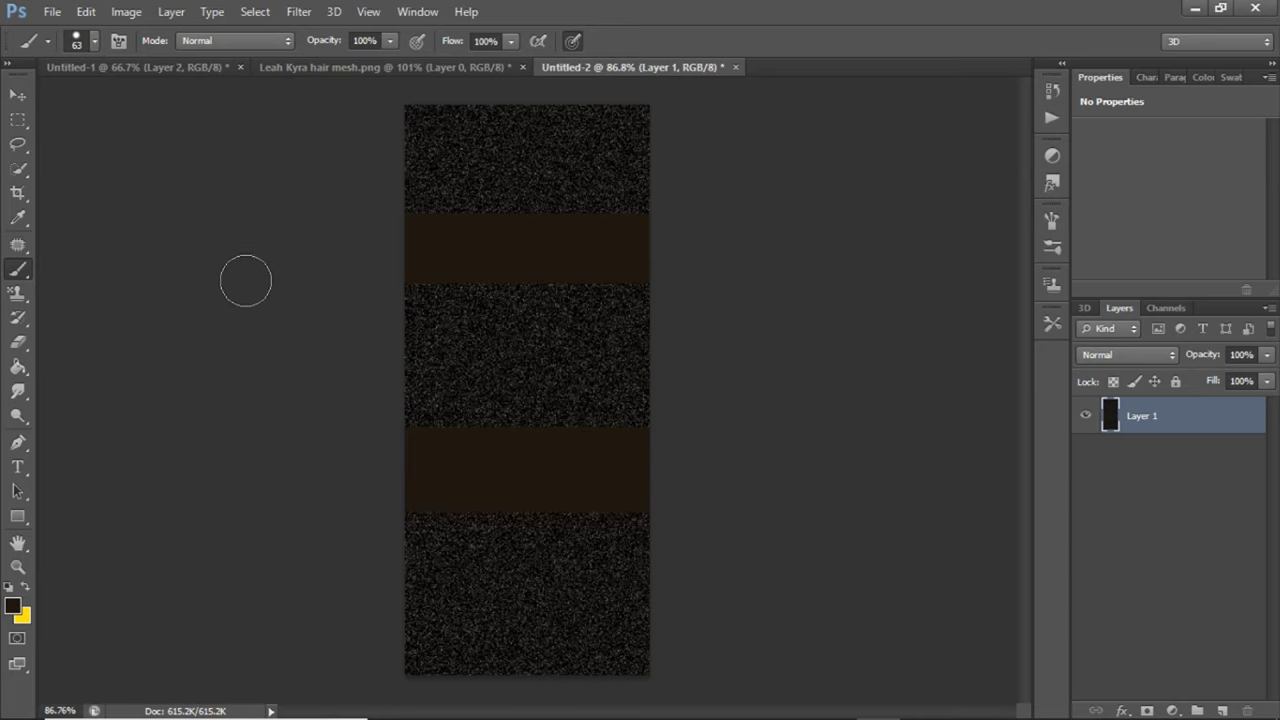
- Apply the Sprayed Strokes filter to Layer 1 with stroke length 20, spray radius 25 and vertical direction
{"action": "left_click", "coordinate": [305, 11]}
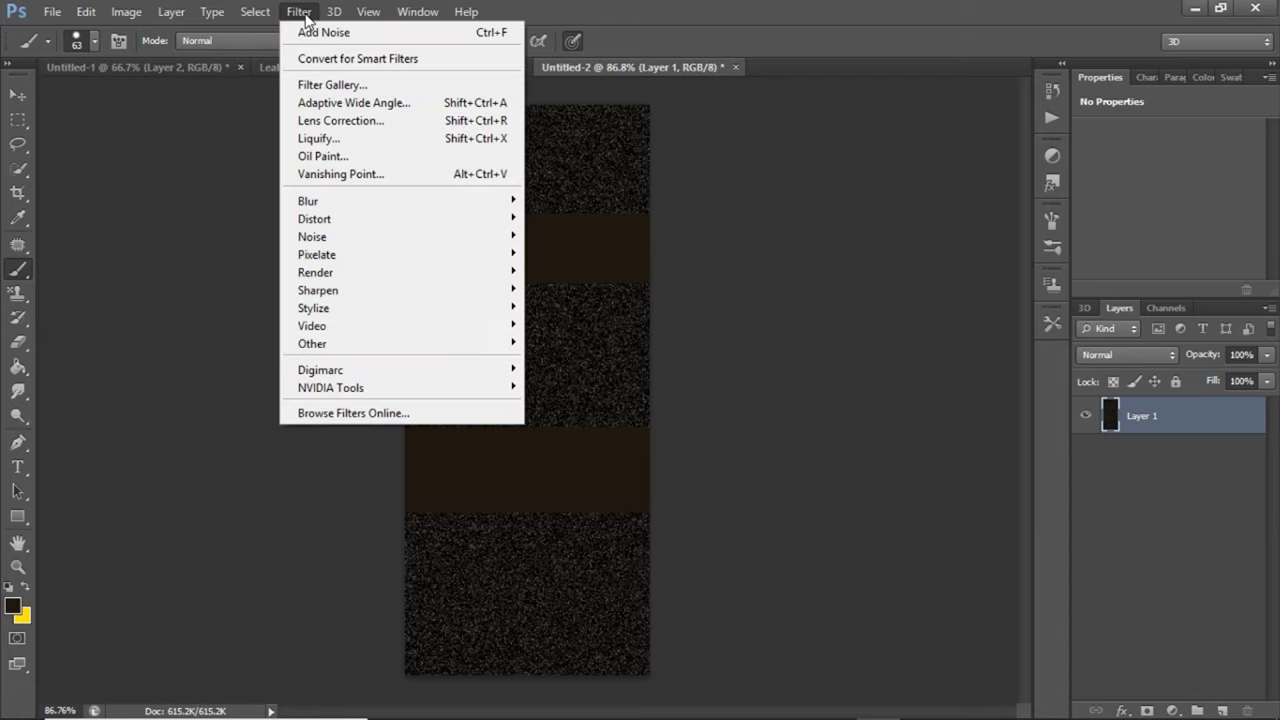
{"action": "left_click", "coordinate": [363, 87]}
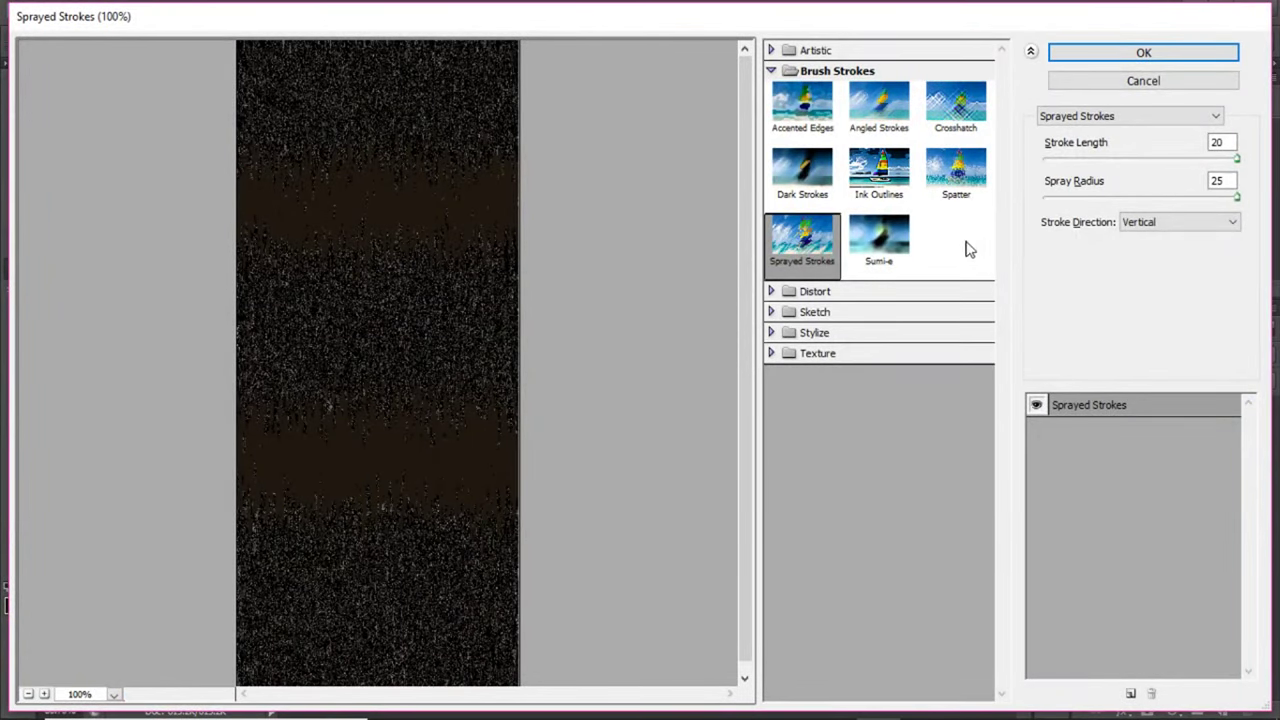
{"action": "left_click", "coordinate": [855, 77]}
{"action": "left_click", "coordinate": [855, 77]}
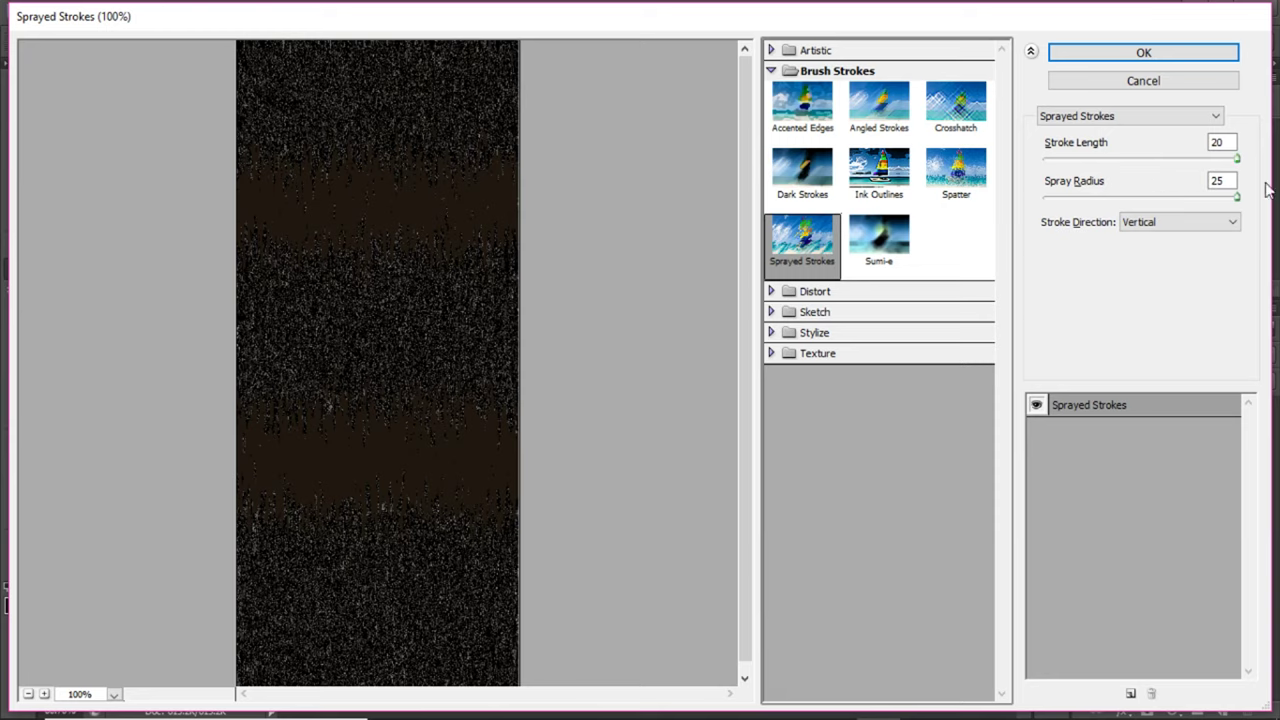
{"action": "left_click", "coordinate": [1147, 224]}
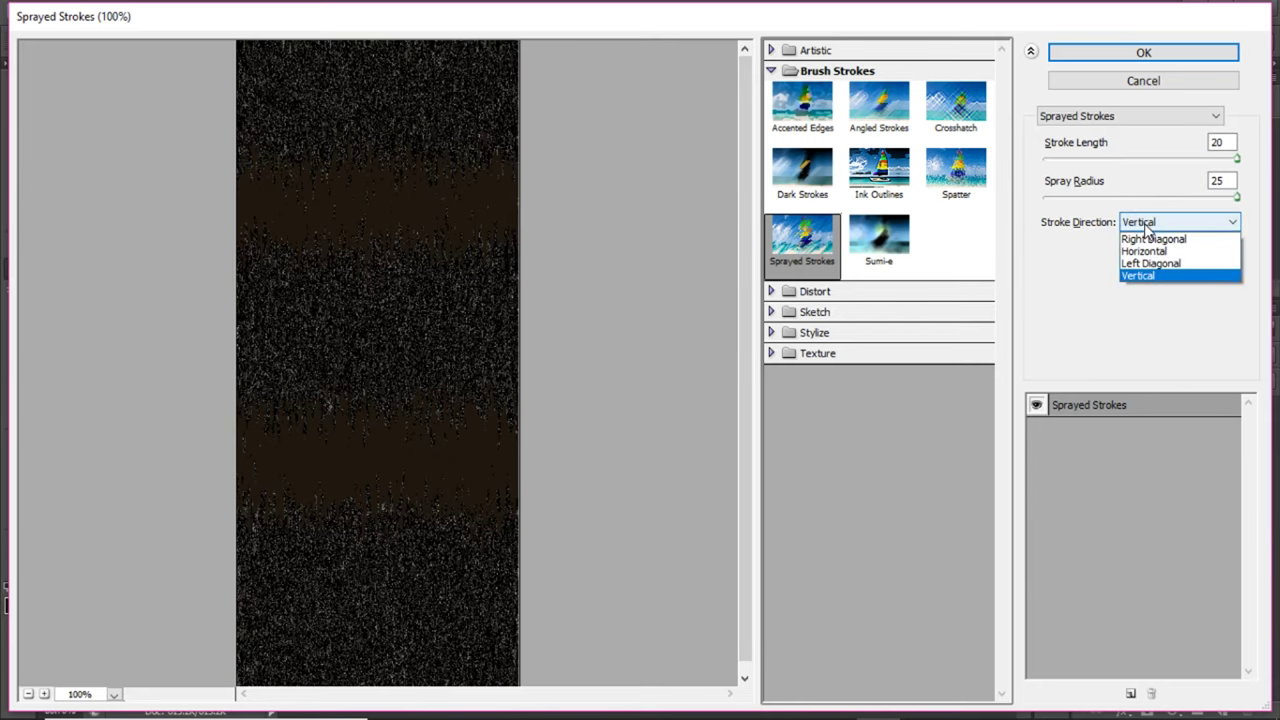
{"action": "left_click", "coordinate": [1151, 282]}
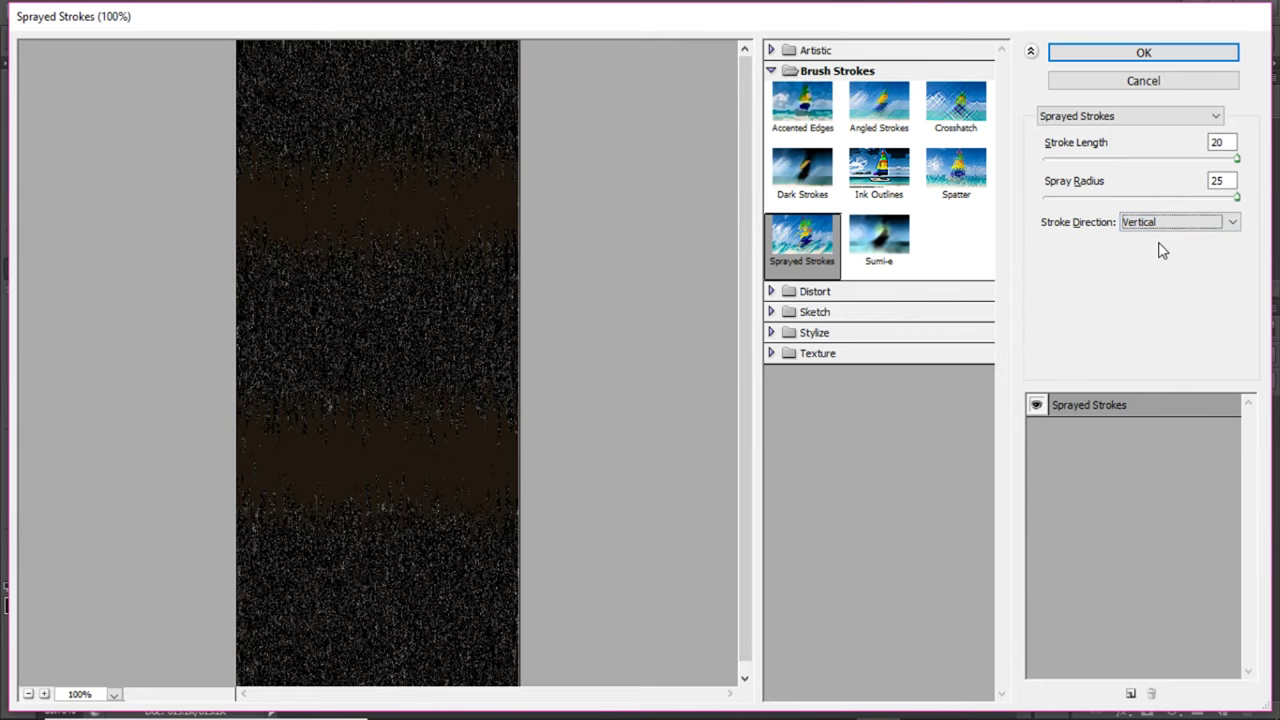
{"action": "left_click", "coordinate": [1141, 55]}
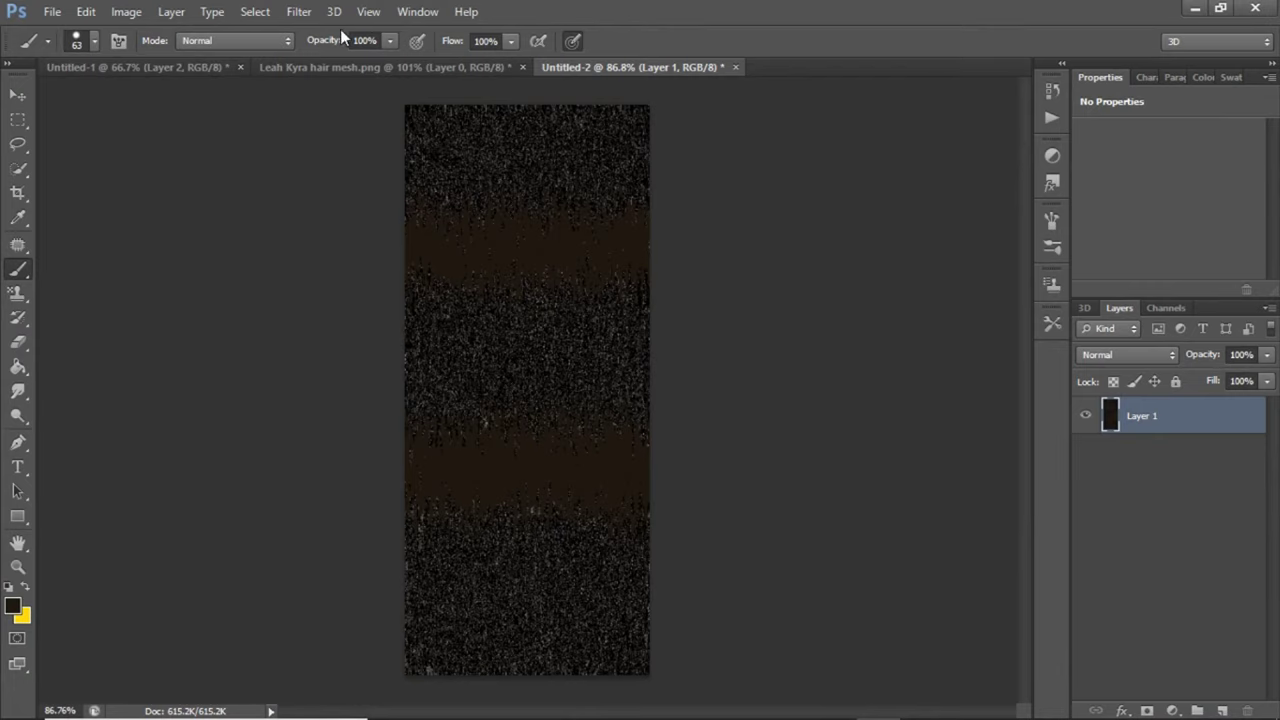
- Try a Motion Blur at -90 degrees with a 165-pixel distance, then discard it and revert Layer 1 to the unpainted noise
{"action": "left_click", "coordinate": [299, 12]}
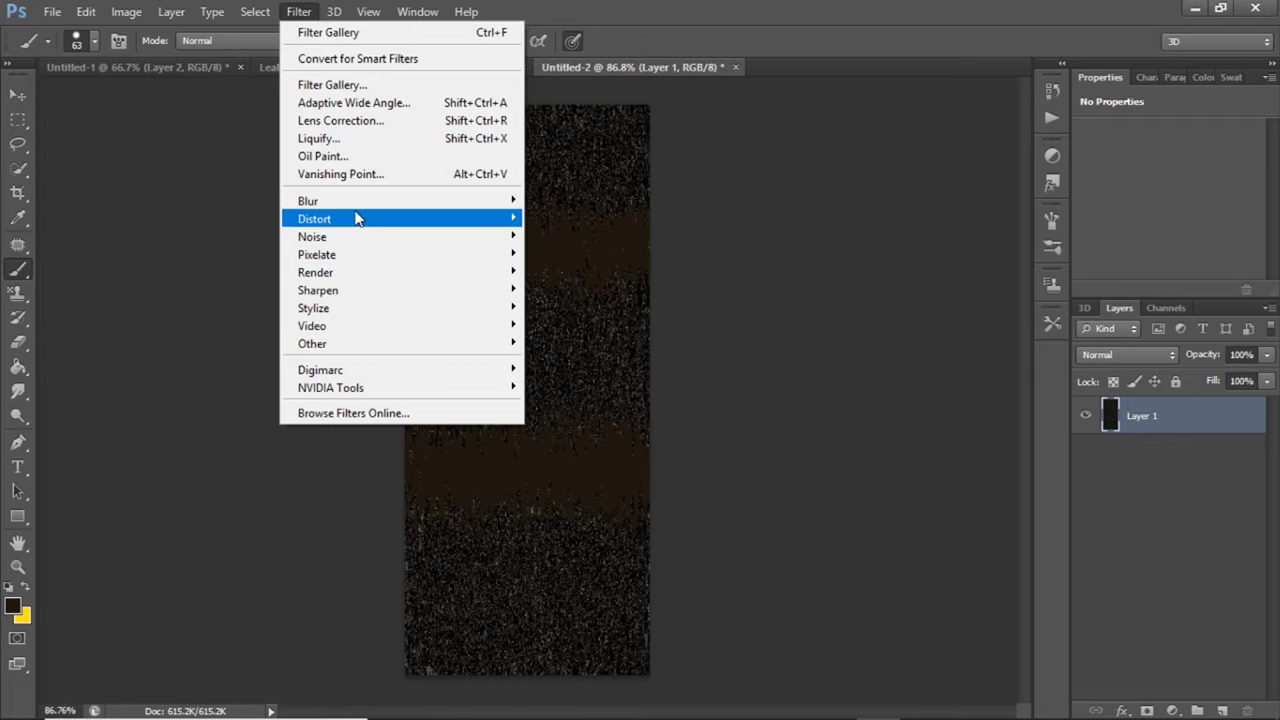
{"action": "mouse_move", "coordinate": [355, 205]}
{"action": "left_click", "coordinate": [572, 370]}
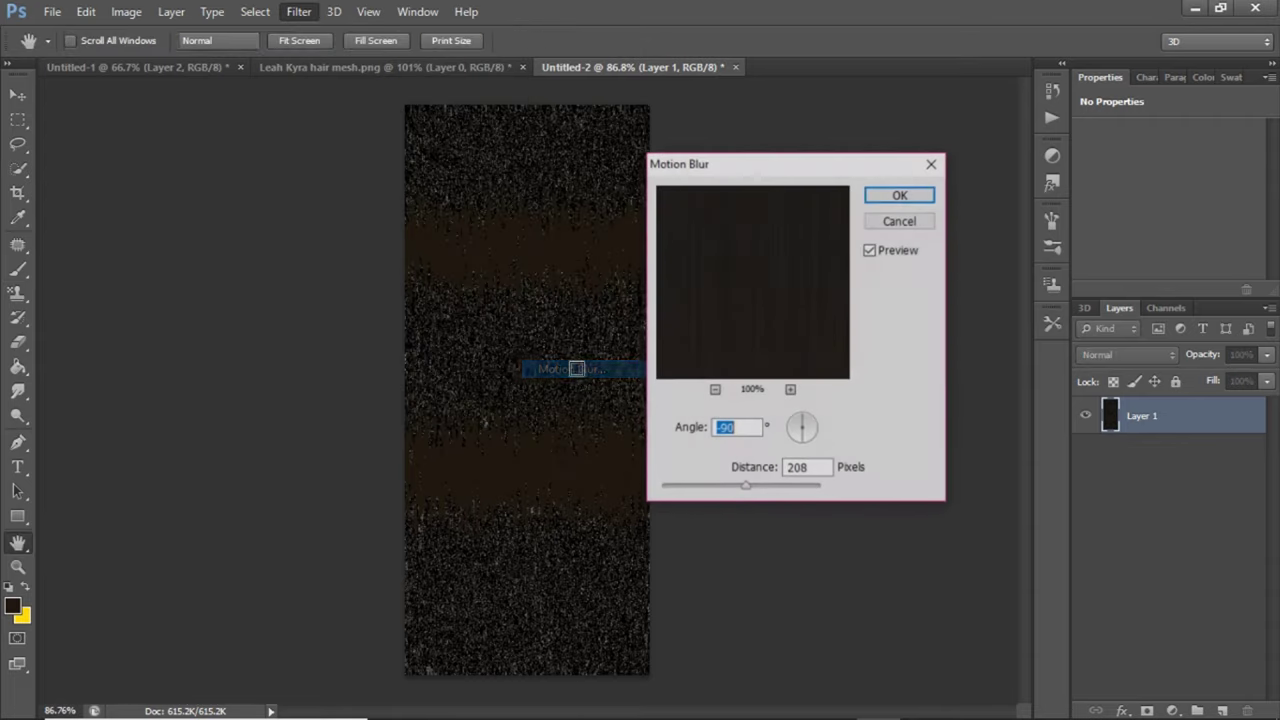
{"action": "left_click_drag", "start_coordinate": [818, 163], "coordinate": [881, 132]}
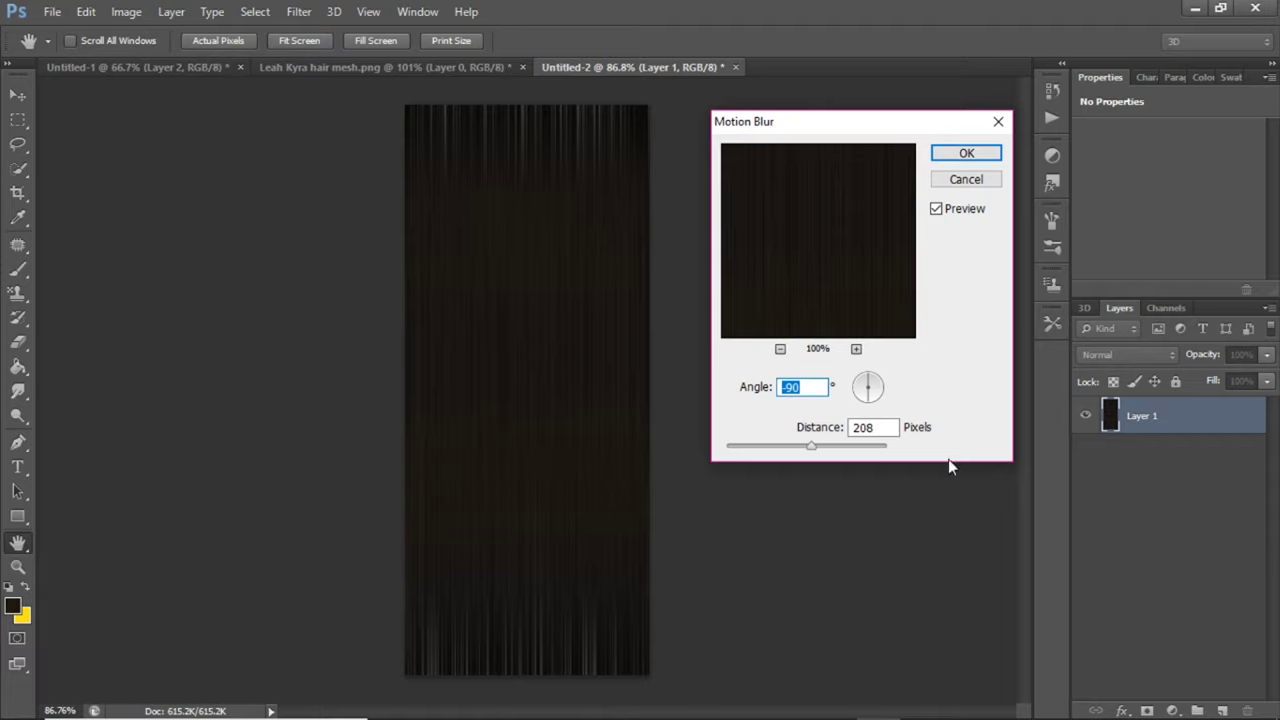
{"action": "mouse_move", "coordinate": [801, 452]}
{"action": "left_mouse_down"}
{"action": "mouse_move", "coordinate": [763, 458]}
{"action": "mouse_move", "coordinate": [800, 458]}
{"action": "left_mouse_up"}
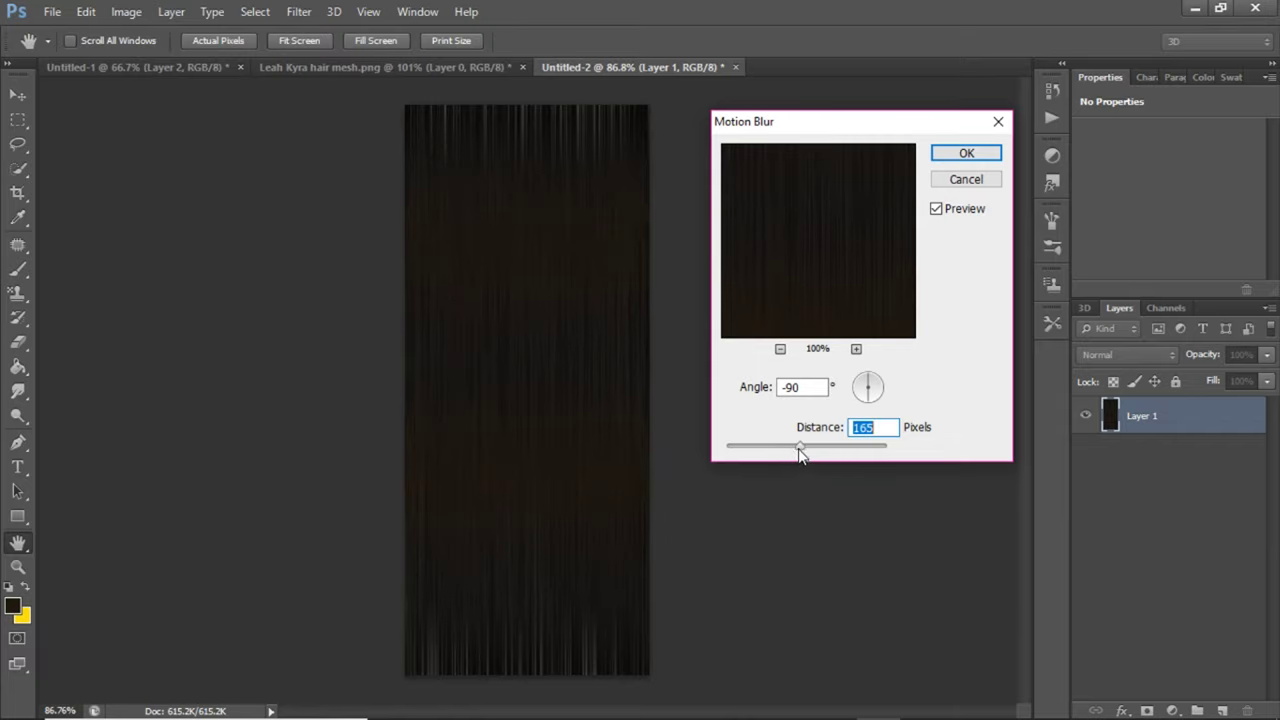
{"action": "left_click", "coordinate": [968, 181]}
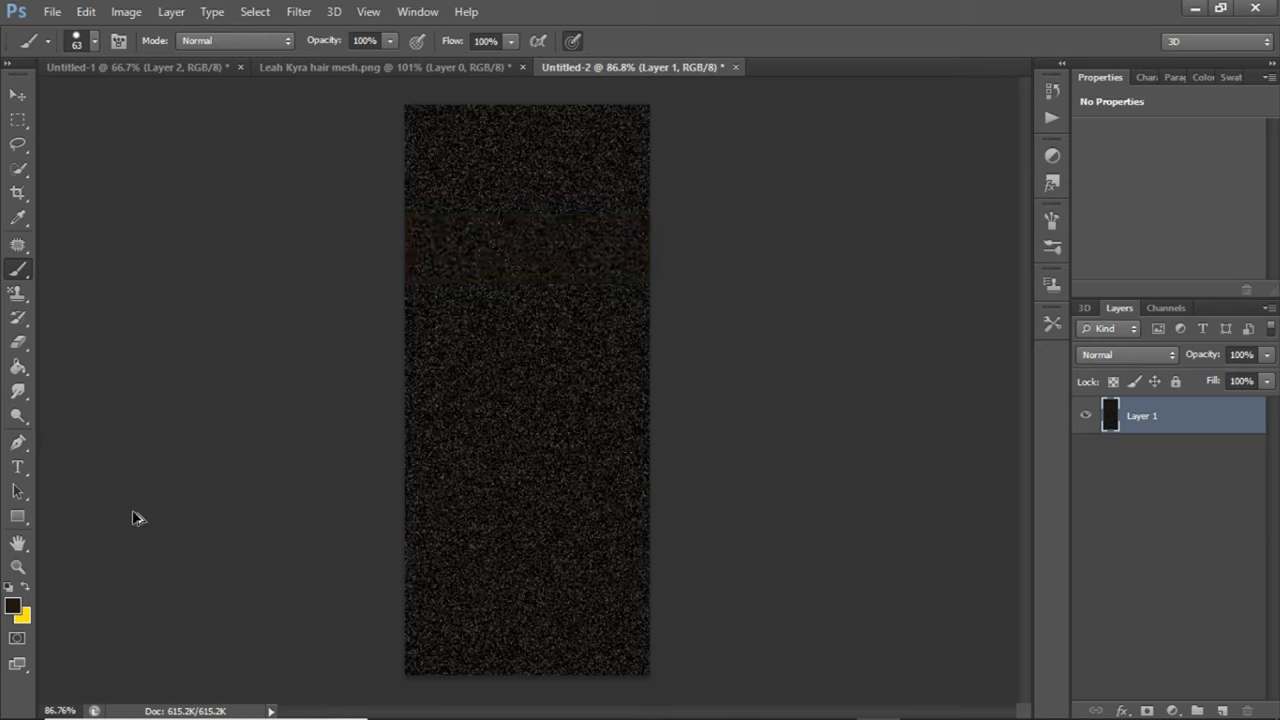
- Set the foreground color to near-black brown 0f0b08
{"action": "left_click", "coordinate": [15, 608]}
{"action": "left_click", "coordinate": [766, 394]}
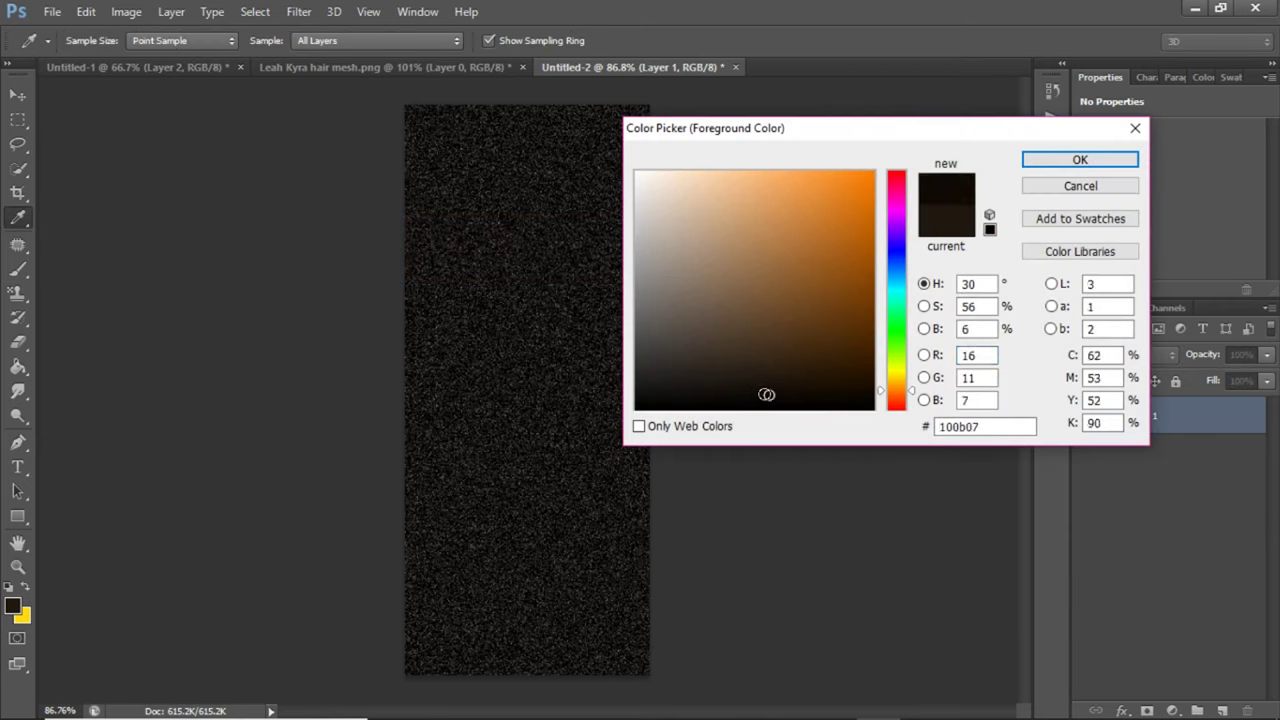
{"action": "left_click_drag", "start_coordinate": [764, 394], "coordinate": [754, 394]}
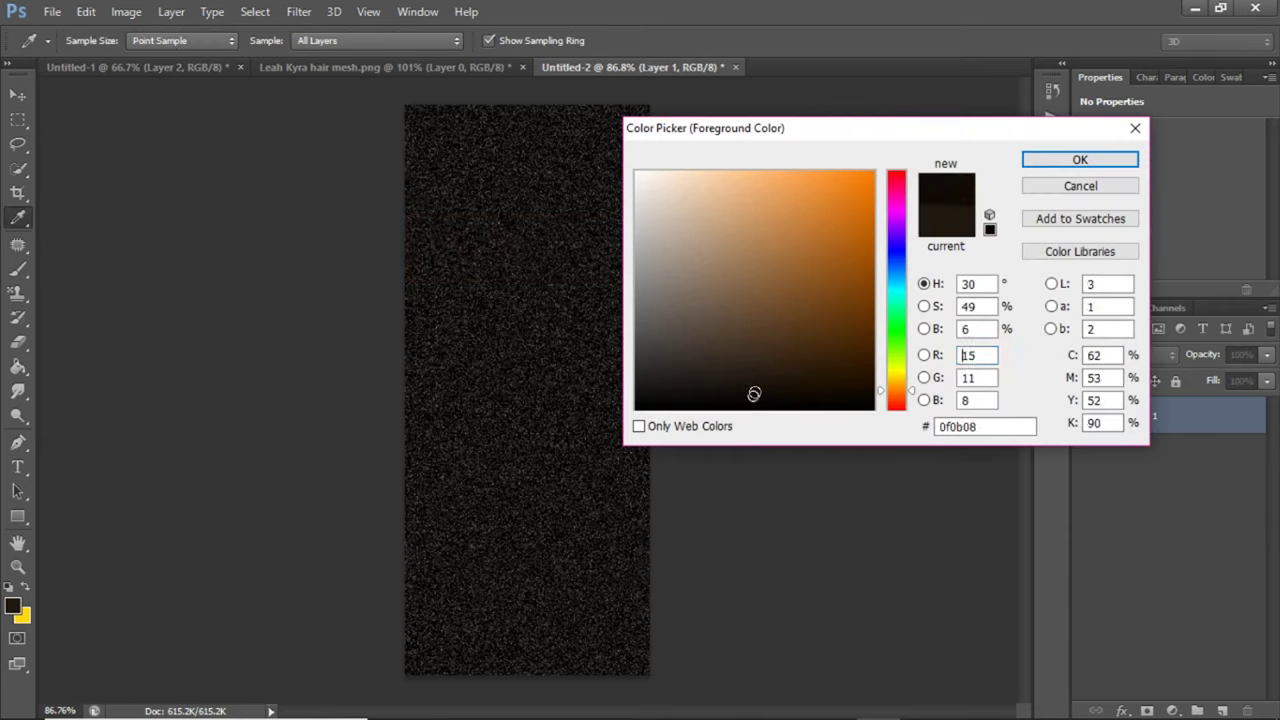
{"action": "left_click", "coordinate": [1068, 161]}
{"action": "key", "text": "b"}
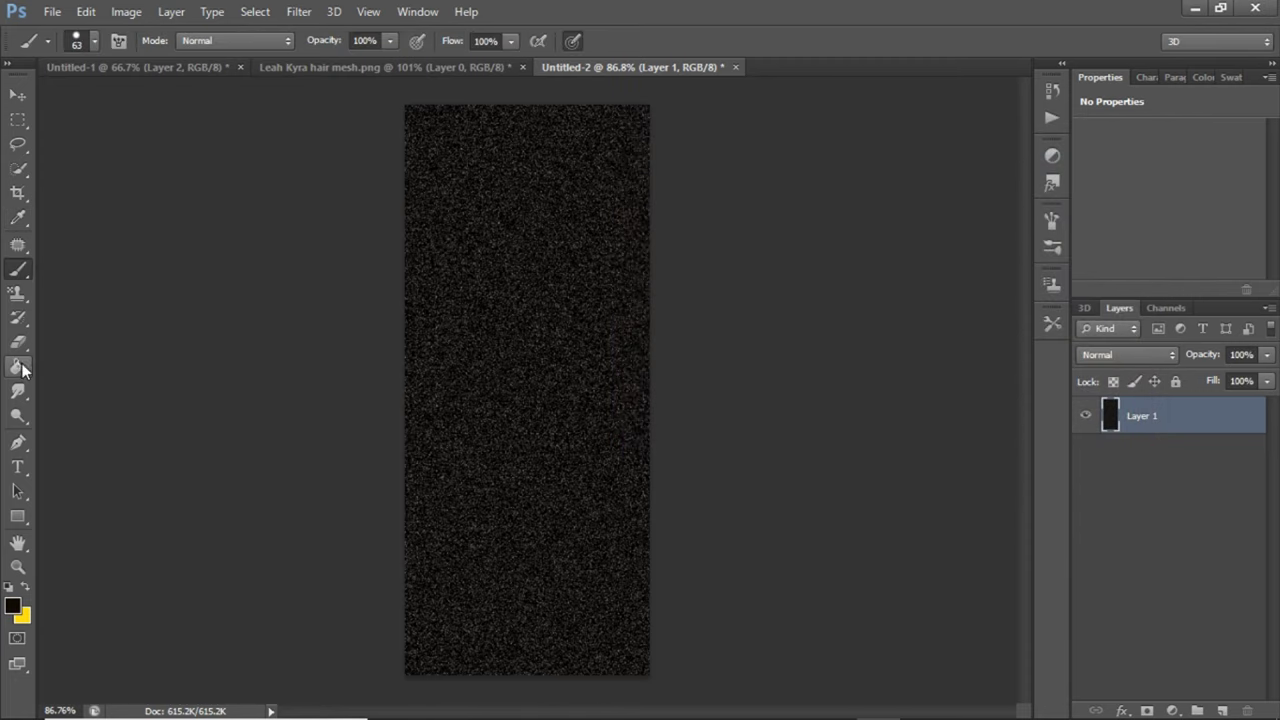
- Set the foreground color to dark brown 241f1b and brush two horizontal bands across the noise on Layer 1 at 63 px
{"action": "left_click", "coordinate": [13, 606]}
{"action": "left_click", "coordinate": [709, 391]}
{"action": "left_click", "coordinate": [702, 377]}
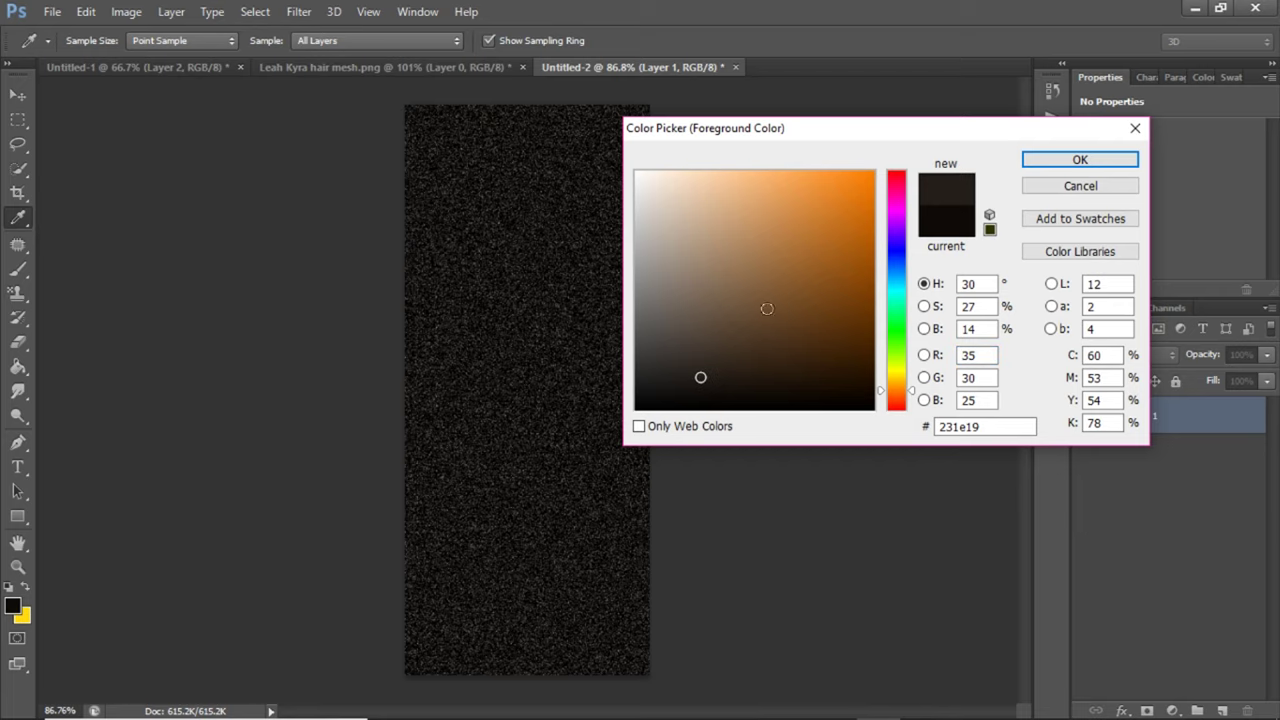
{"action": "left_click_drag", "start_coordinate": [698, 374], "coordinate": [696, 376]}
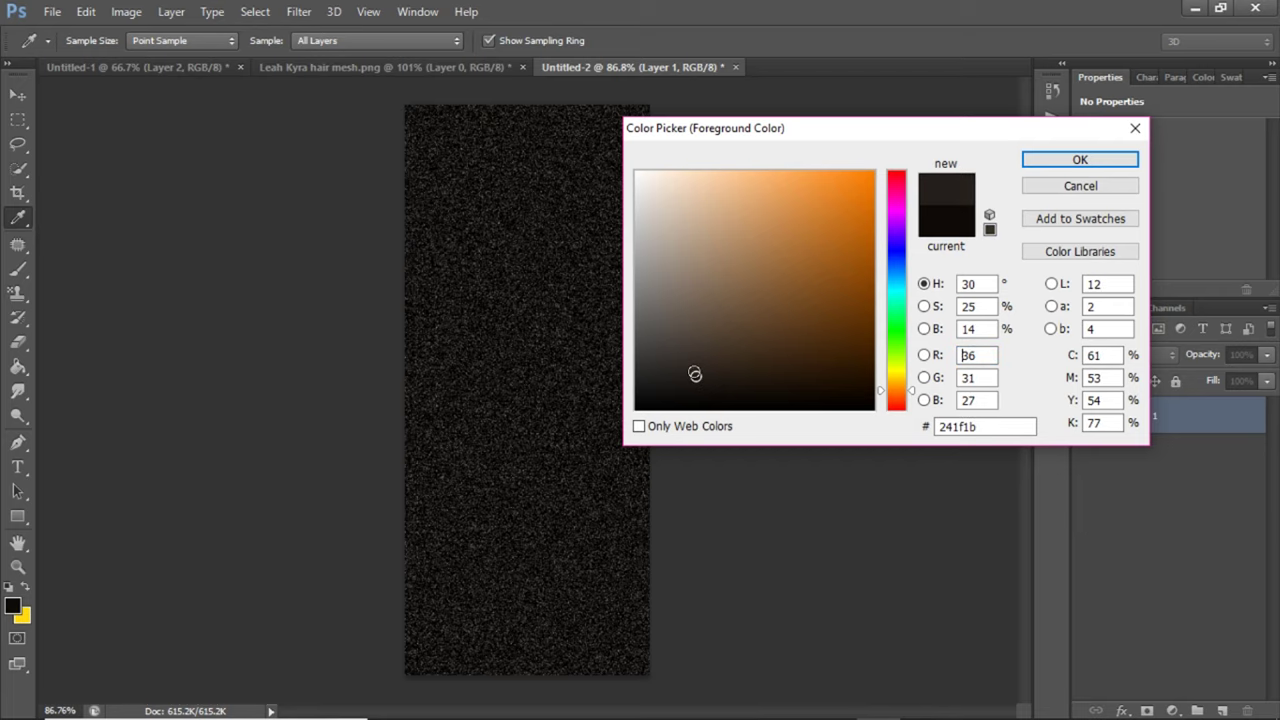
{"action": "left_click", "coordinate": [1069, 165]}
{"action": "key", "text": "b"}
{"action": "mouse_move", "coordinate": [389, 251]}
{"action": "left_mouse_down"}
{"action": "mouse_move", "coordinate": [460, 251]}
{"action": "mouse_move", "coordinate": [517, 280]}
{"action": "left_mouse_up"}
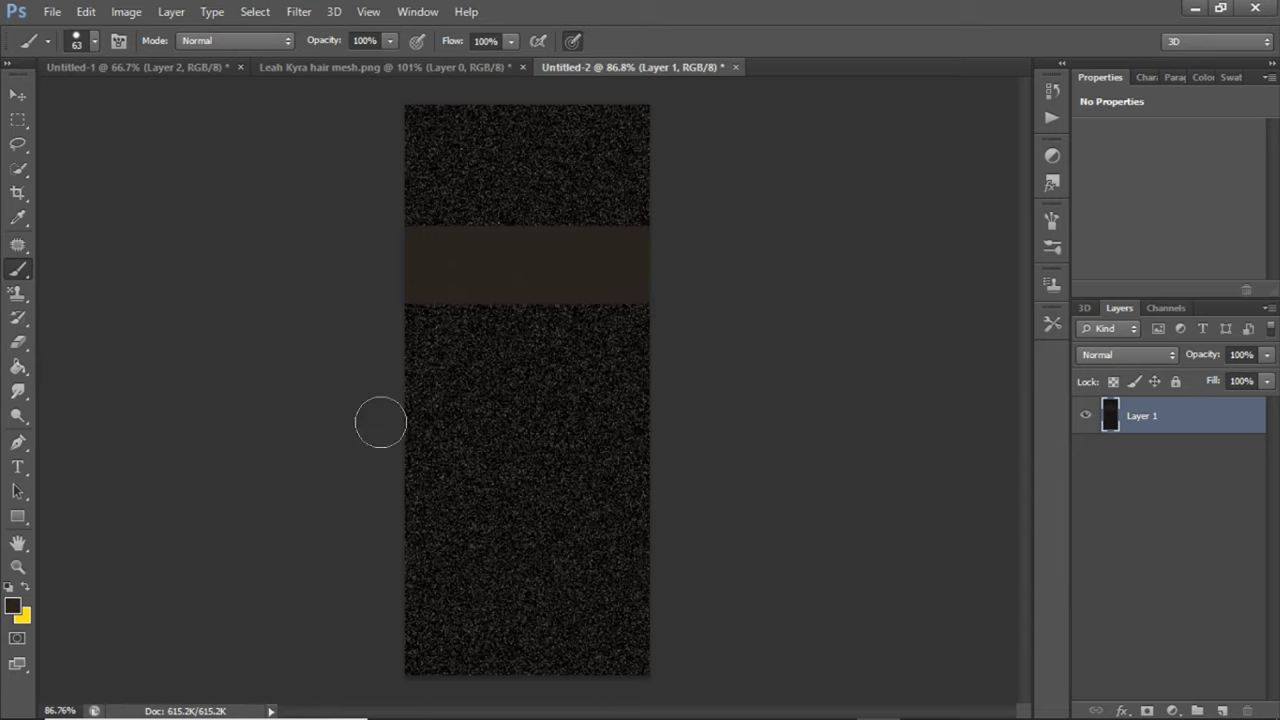
{"action": "mouse_move", "coordinate": [380, 463]}
{"action": "left_mouse_down"}
{"action": "mouse_move", "coordinate": [603, 474]}
{"action": "mouse_move", "coordinate": [423, 474]}
{"action": "mouse_move", "coordinate": [445, 490]}
{"action": "left_mouse_up"}
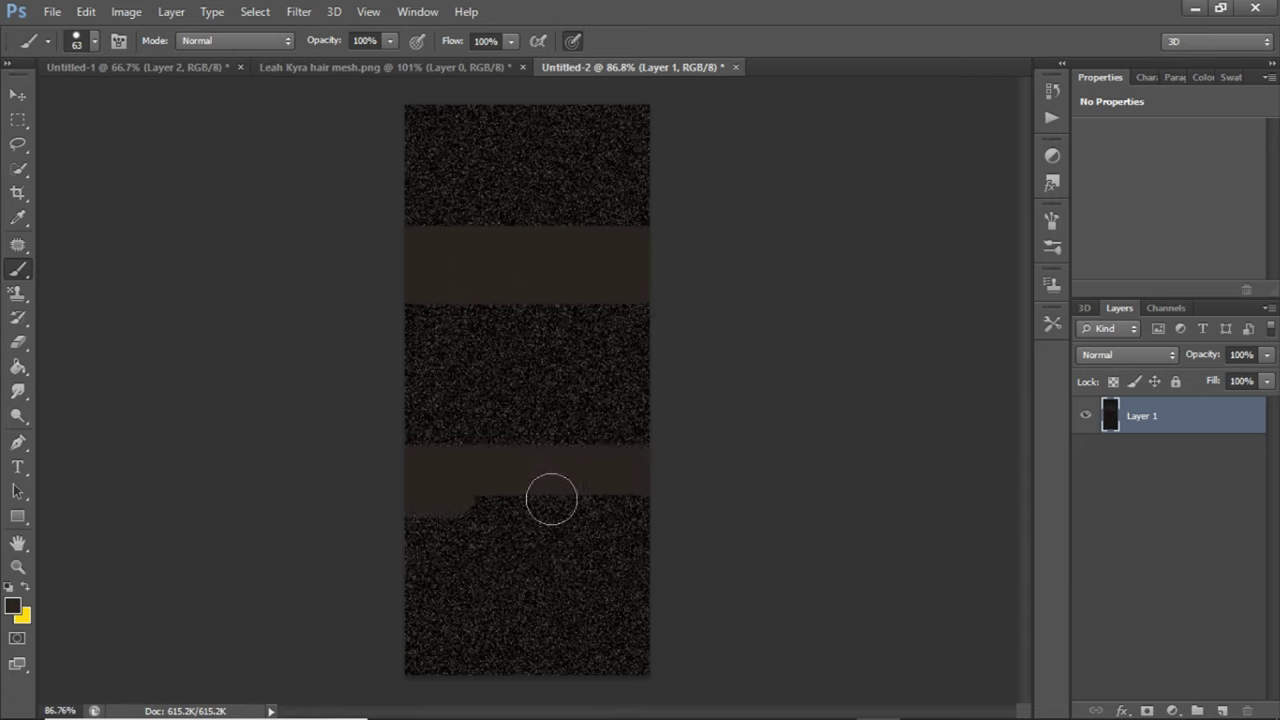
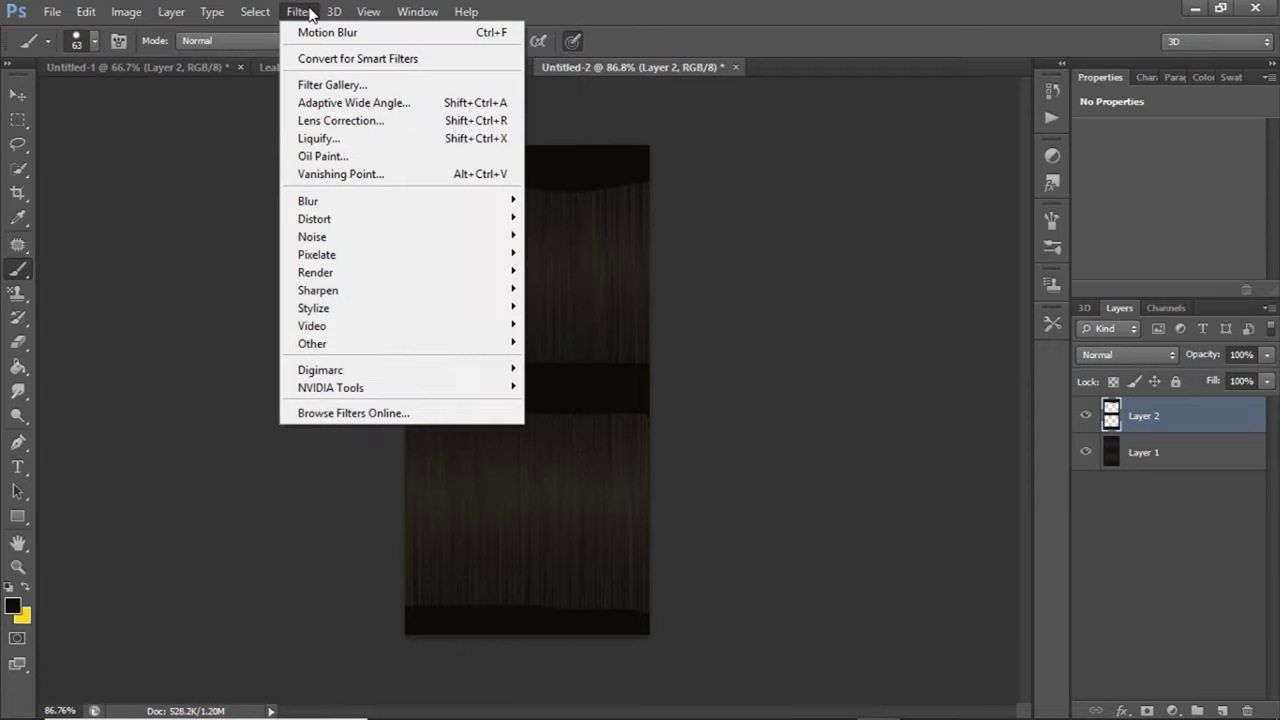
- Apply a Motion Blur at -90 degrees to the dark bands on Layer 2
{"action": "mouse_move", "coordinate": [417, 201]}
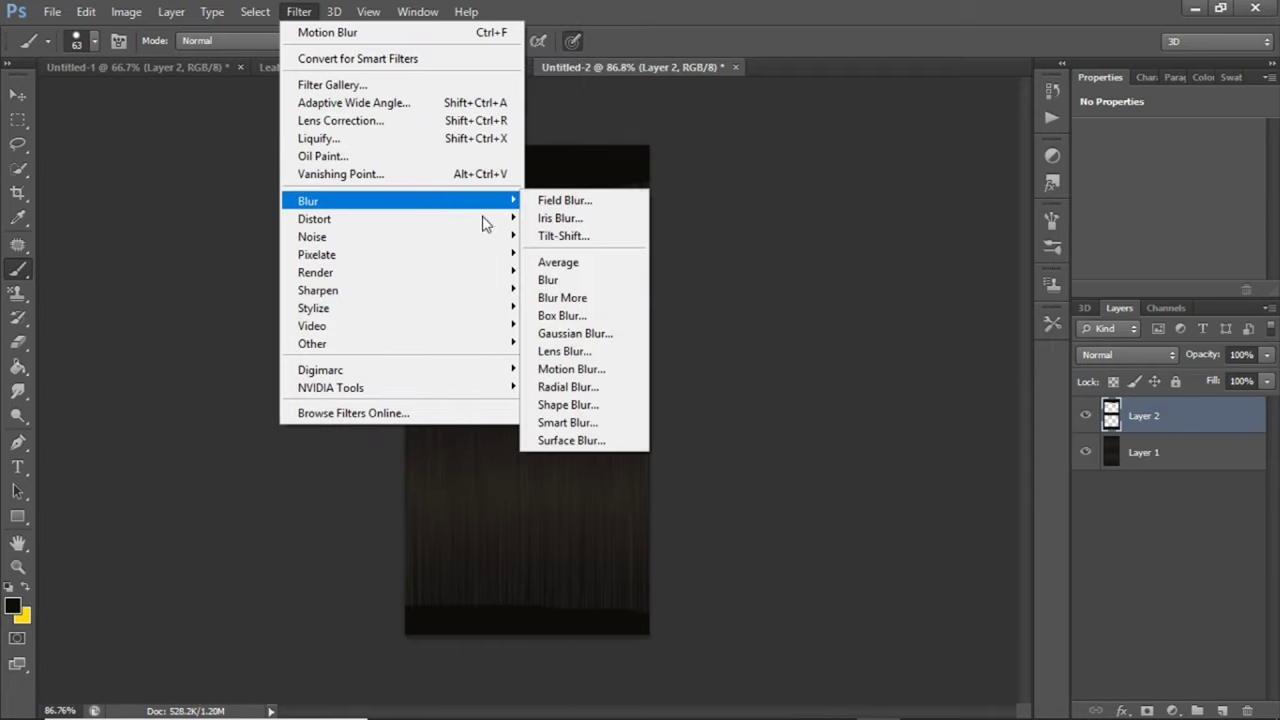
{"action": "left_click", "coordinate": [600, 362]}
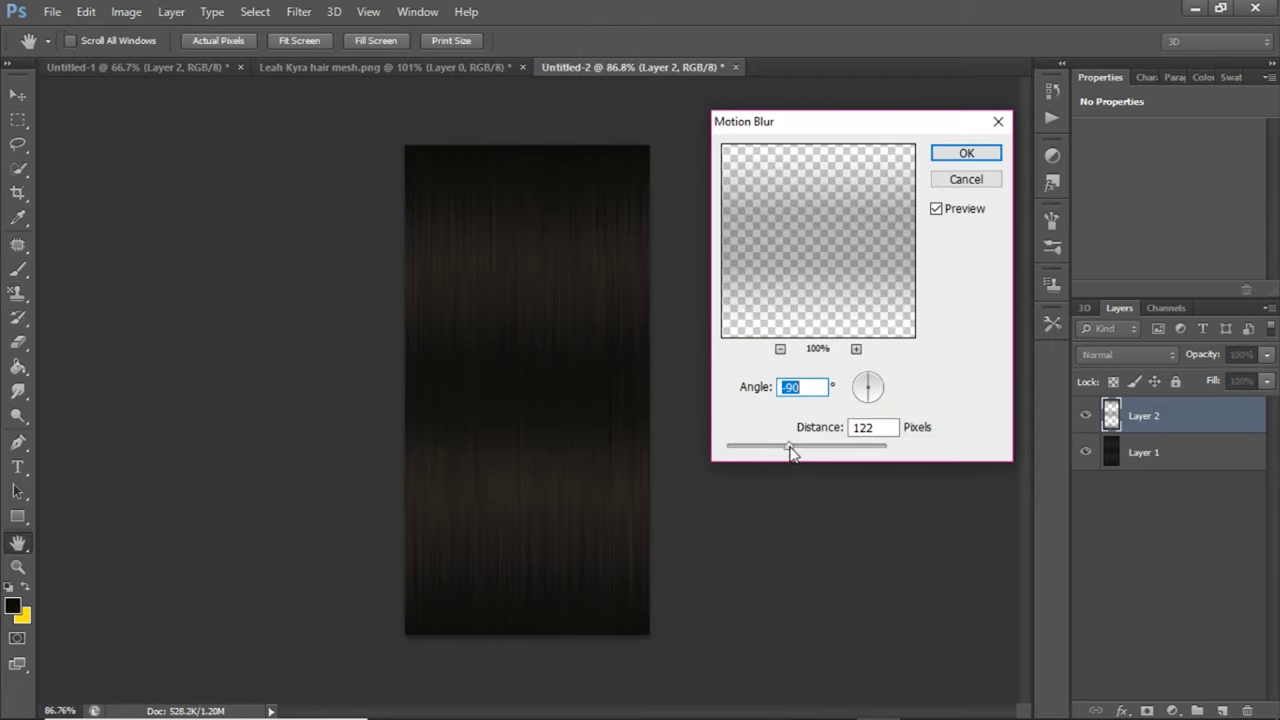
{"action": "left_click", "coordinate": [788, 448]}
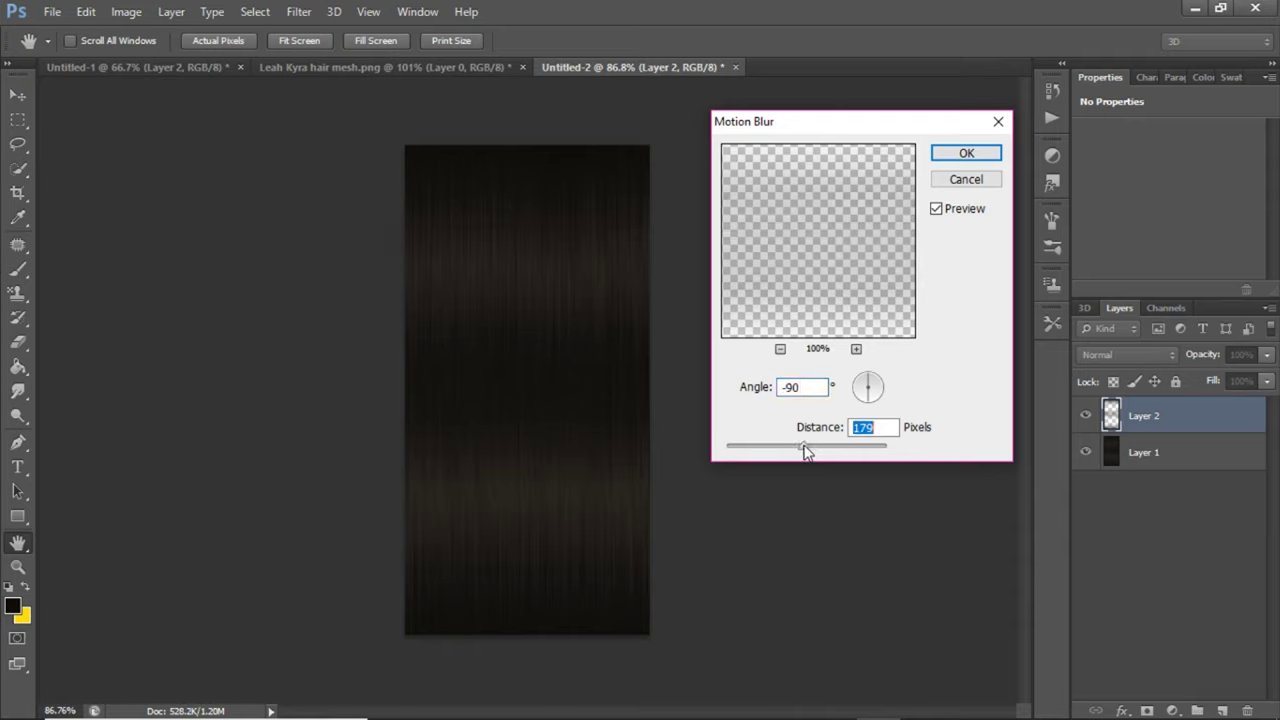
{"action": "mouse_move", "coordinate": [789, 447]}
{"action": "left_mouse_down"}
{"action": "mouse_move", "coordinate": [772, 447]}
{"action": "mouse_move", "coordinate": [791, 447]}
{"action": "left_mouse_up"}
{"action": "left_click", "coordinate": [967, 158]}
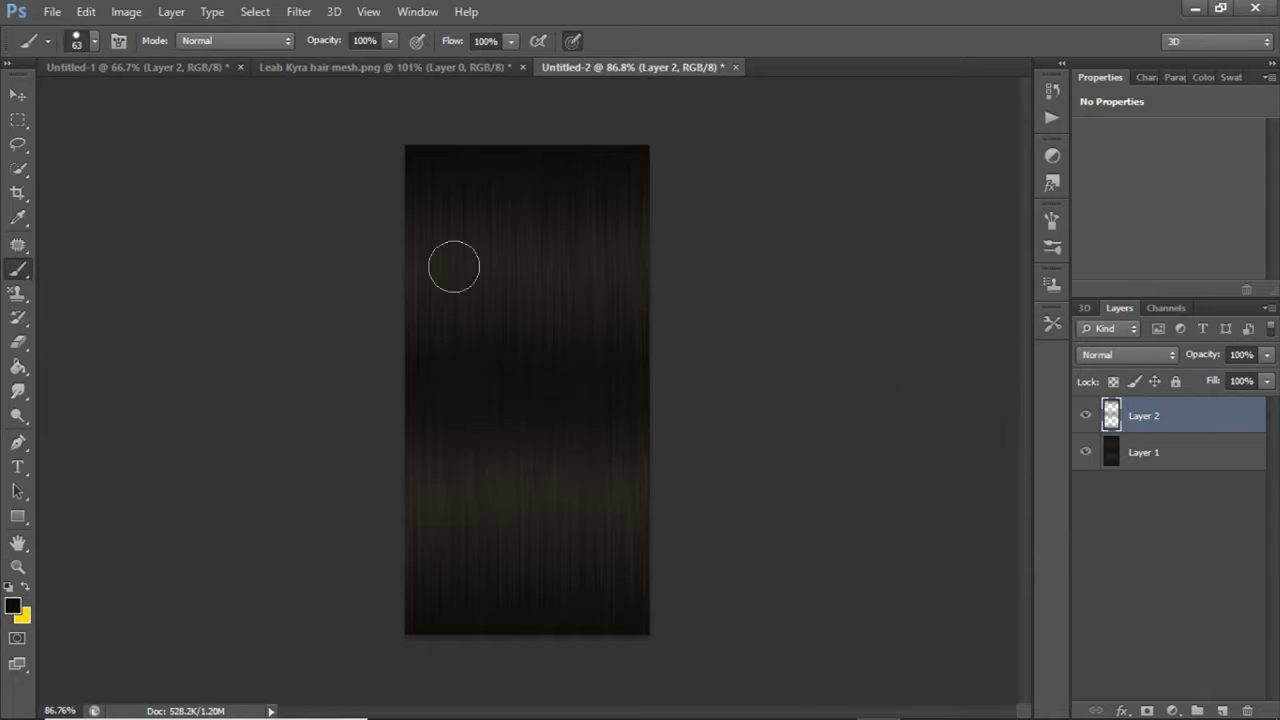
- Set Layer 2 to Soft Light blending at 58% opacity
{"action": "left_click", "coordinate": [1267, 355]}
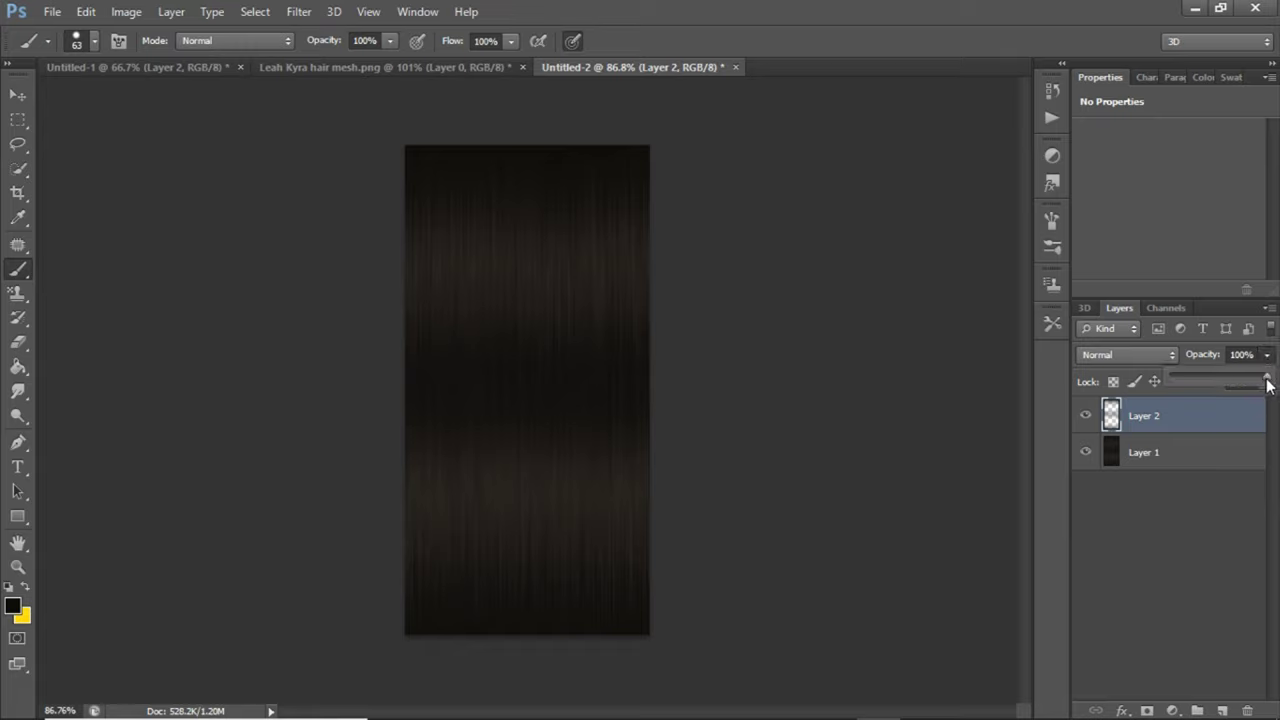
{"action": "left_click_drag", "start_coordinate": [1267, 386], "coordinate": [1246, 388]}
{"action": "left_click", "coordinate": [1155, 357]}
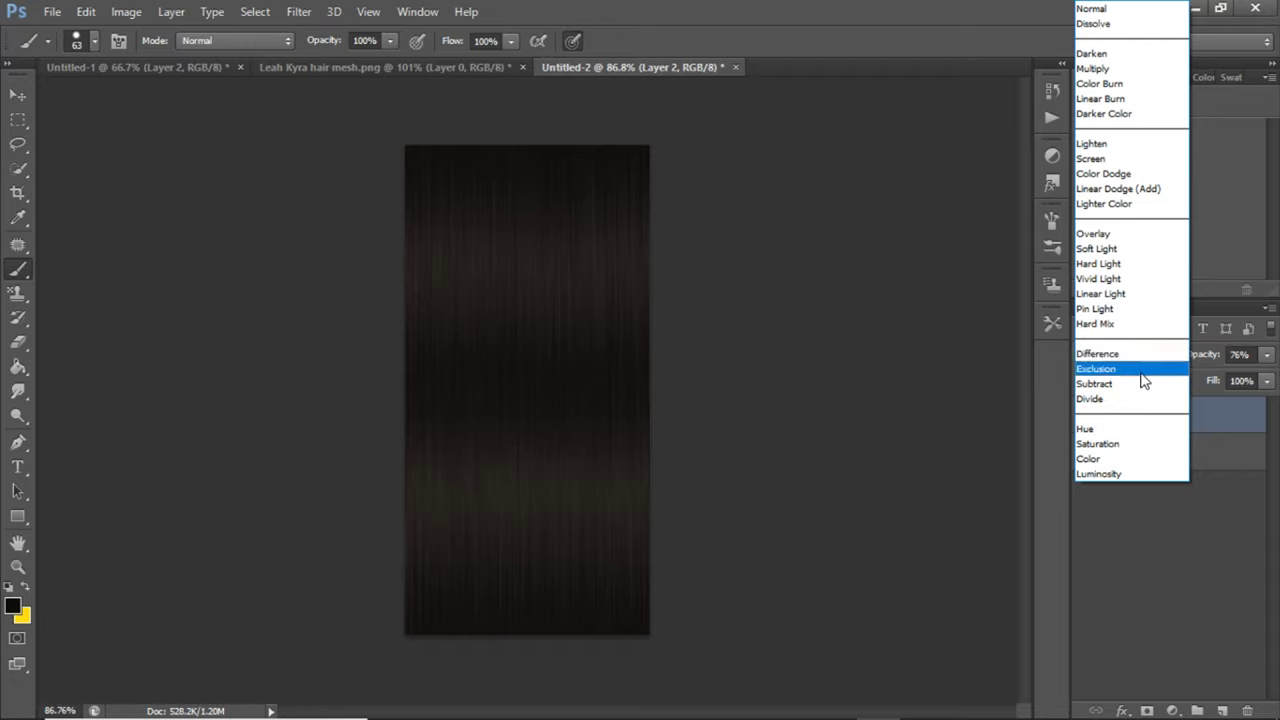
{"action": "left_click", "coordinate": [1121, 264]}
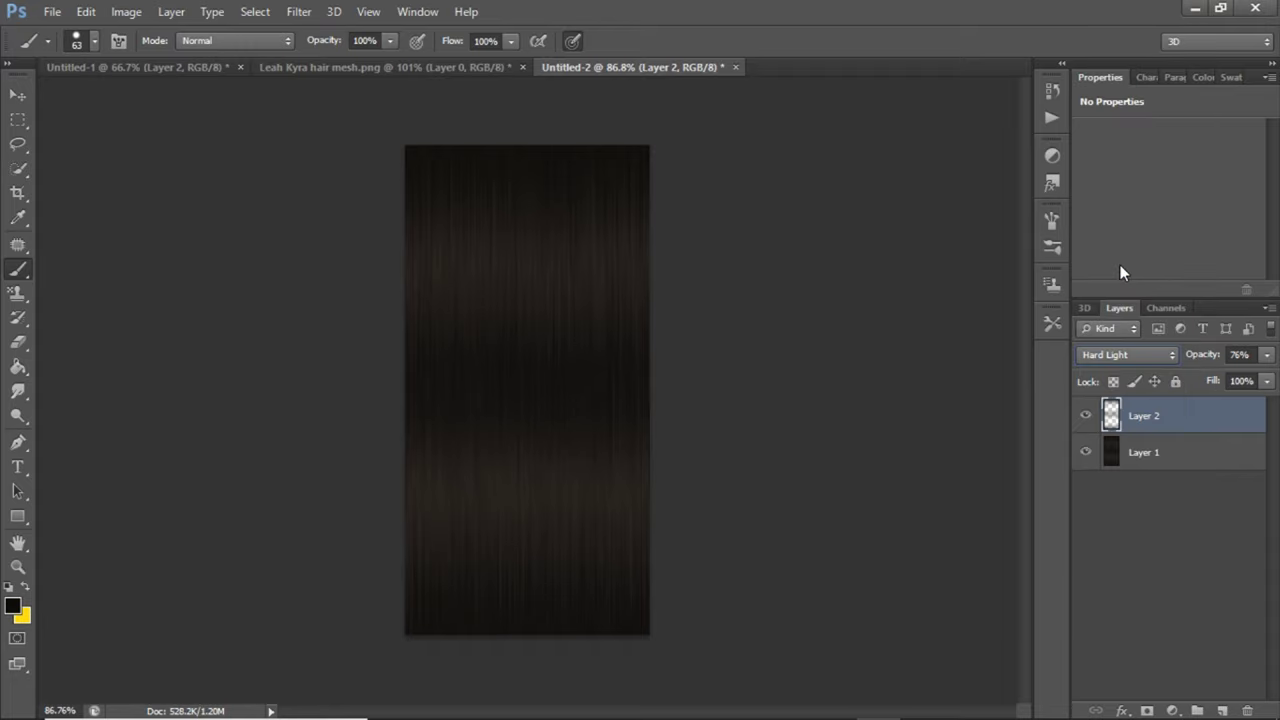
{"action": "left_click", "coordinate": [1122, 352]}
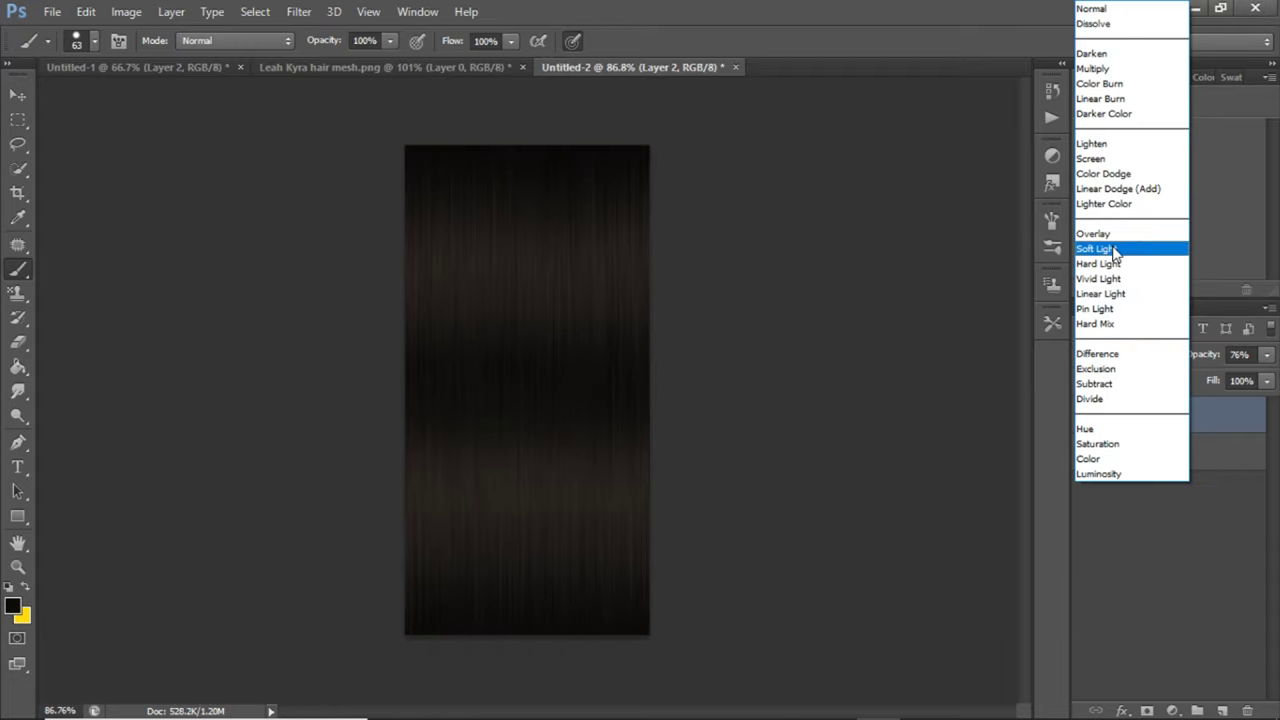
{"action": "left_click", "coordinate": [1115, 249]}
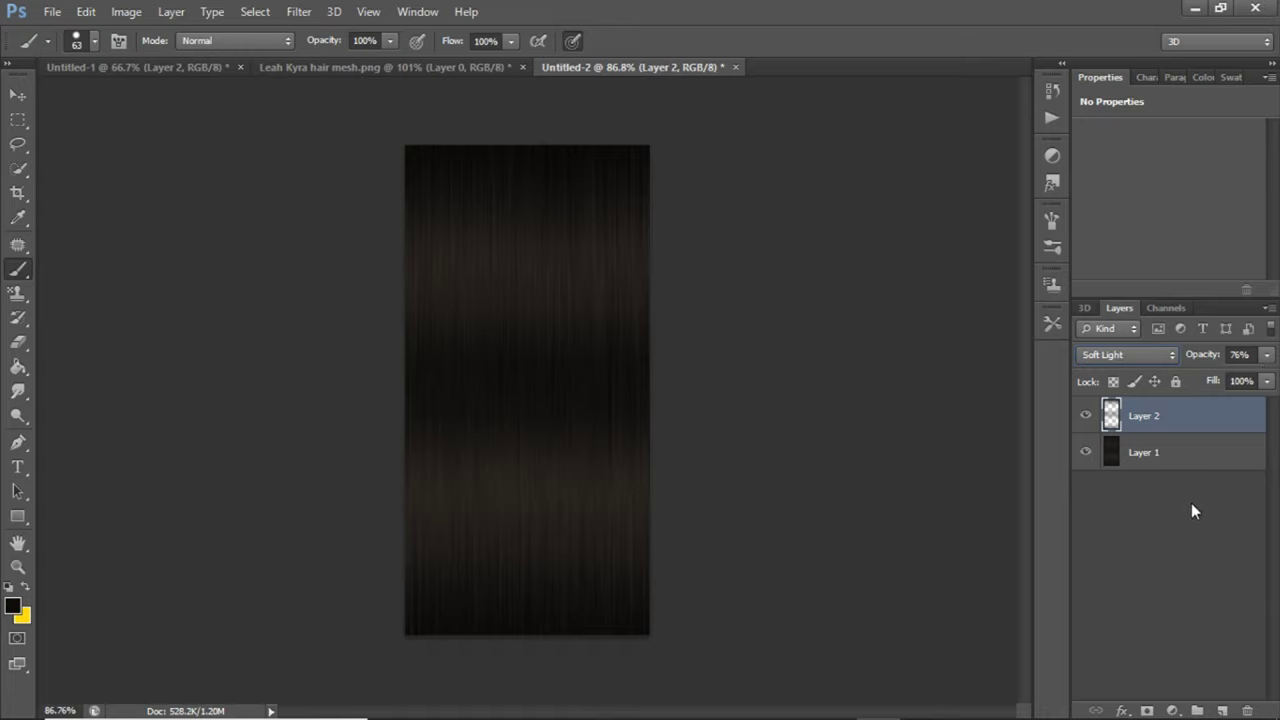
{"action": "left_click", "coordinate": [1266, 354]}
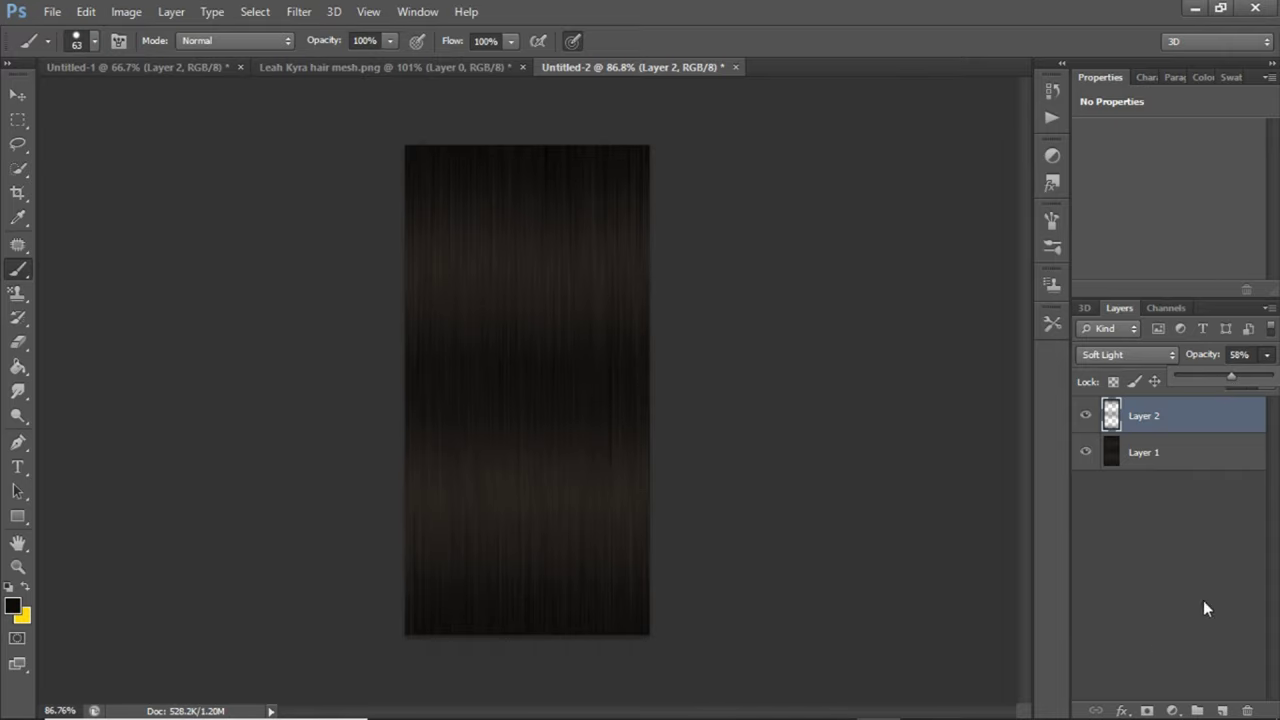
- Merge Layer 1 and Layer 2 into a single layer
{"action": "left_click", "coordinate": [1171, 452], "text": "shift"}
{"action": "right_click", "coordinate": [1172, 456]}
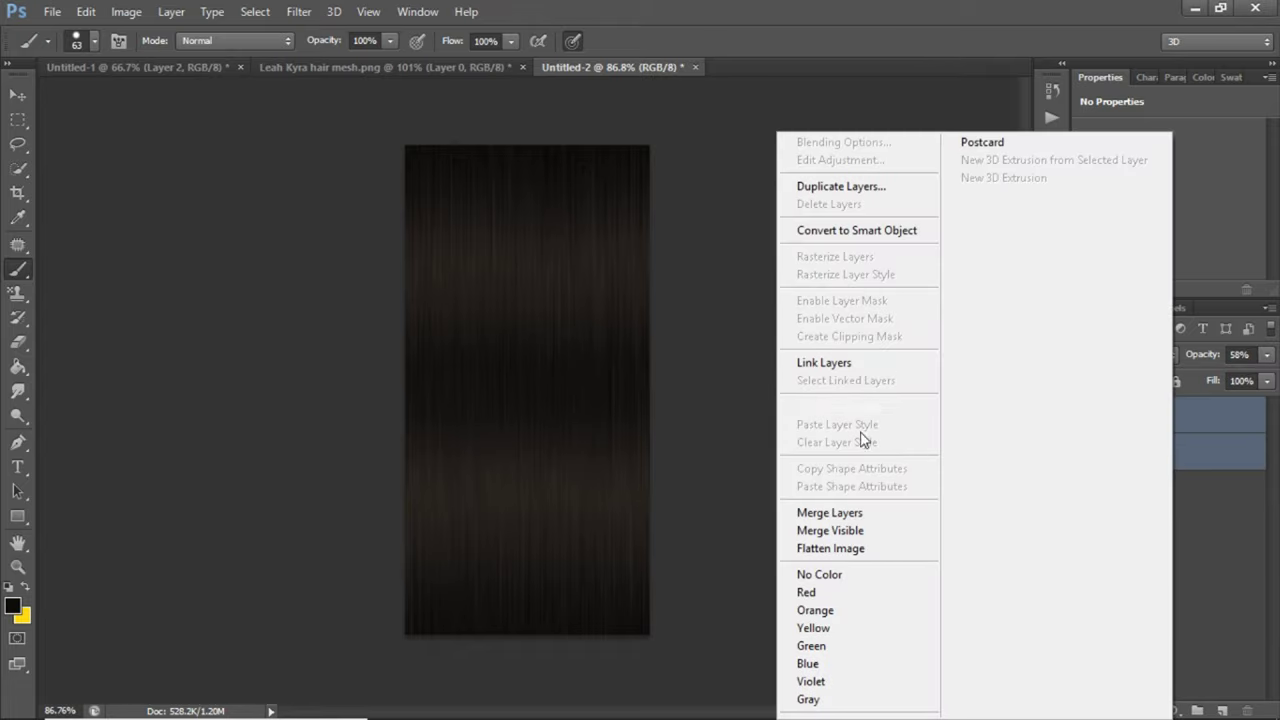
{"action": "left_click", "coordinate": [847, 511]}
- Select the entire merged strand texture, copy it and clear the selection
{"action": "left_click", "coordinate": [18, 119]}
{"action": "left_click_drag", "start_coordinate": [405, 146], "coordinate": [706, 646]}
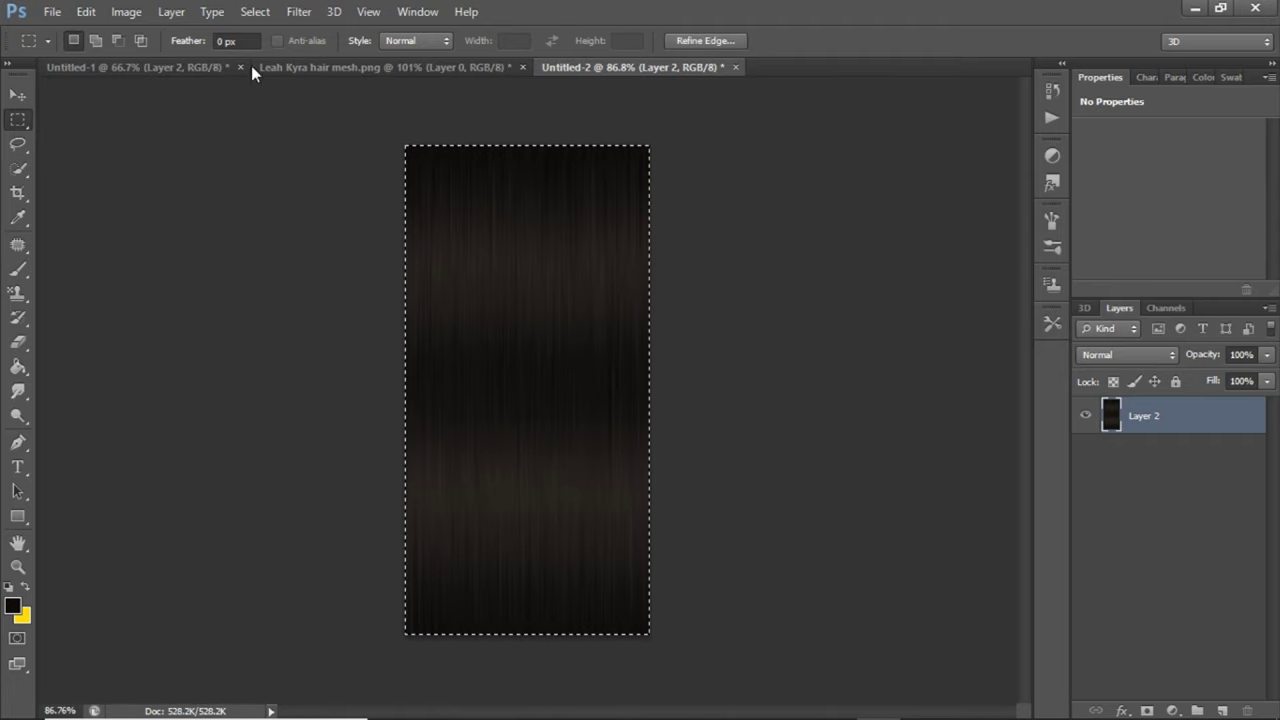
{"action": "left_click", "coordinate": [275, 180]}
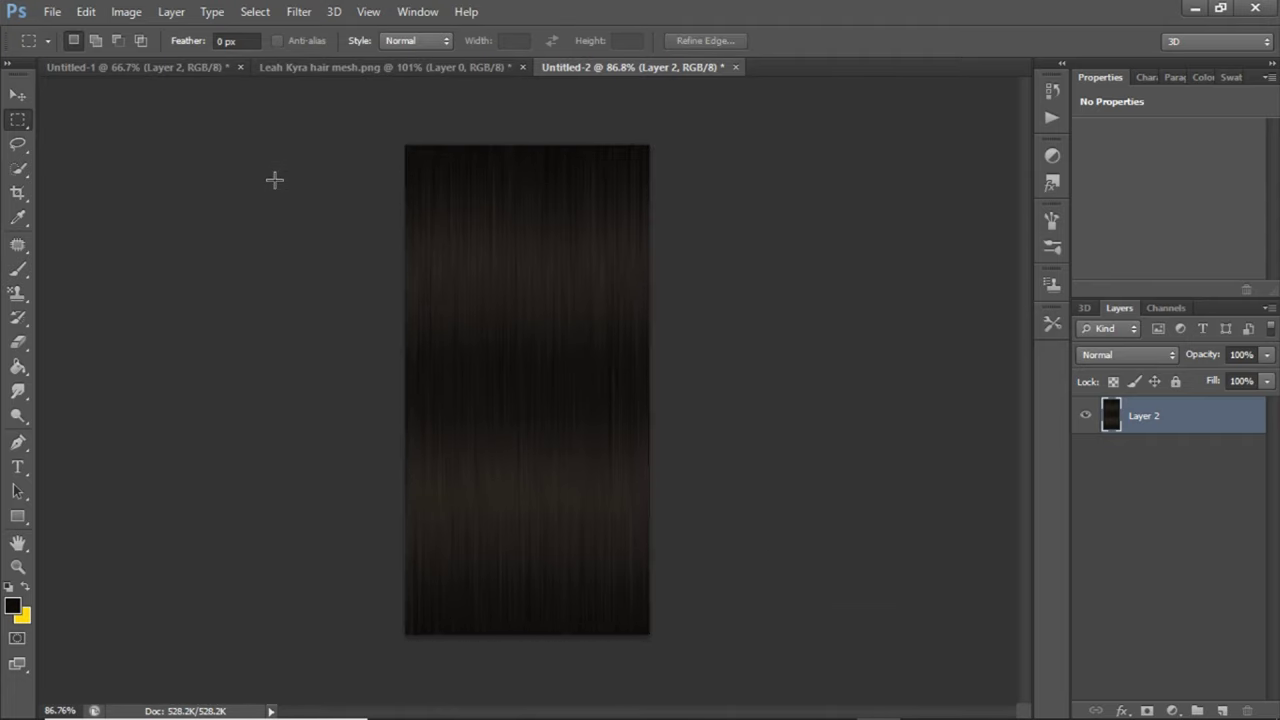
- Save the strand texture as a PNG named "yt black brown" in the Hair color swatches folder
{"action": "left_click", "coordinate": [52, 11]}
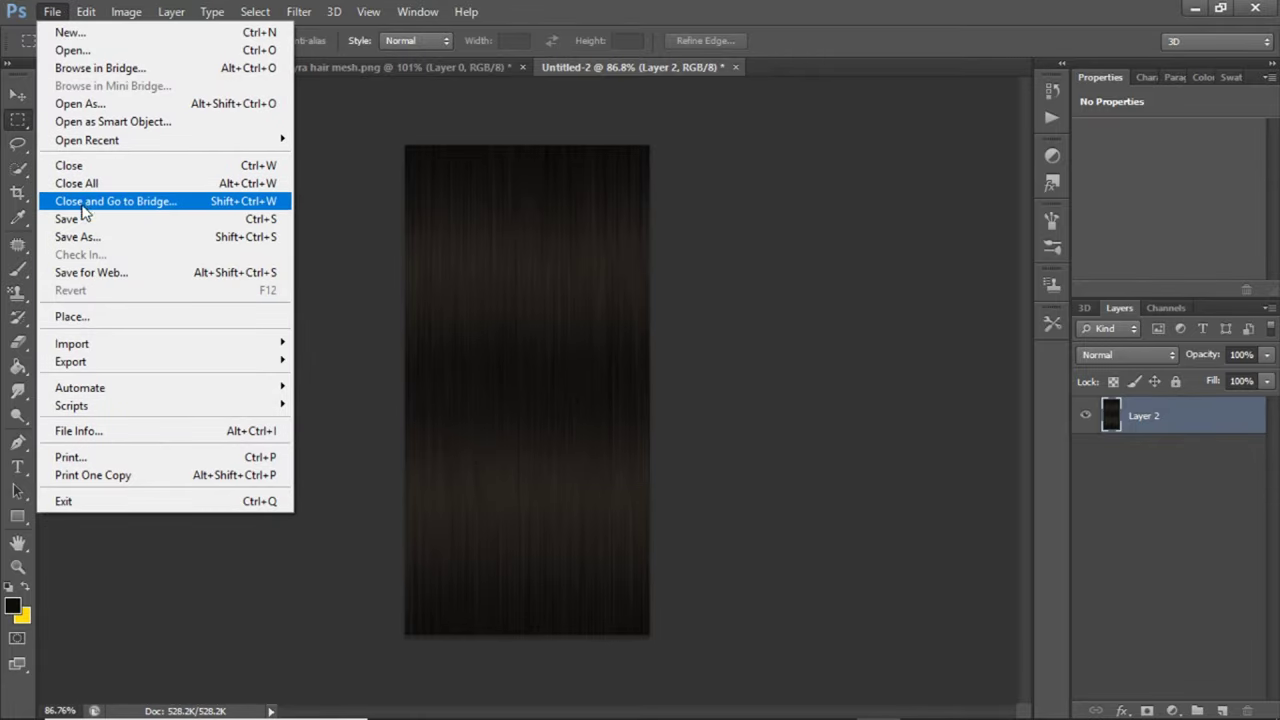
{"action": "left_click", "coordinate": [85, 237]}
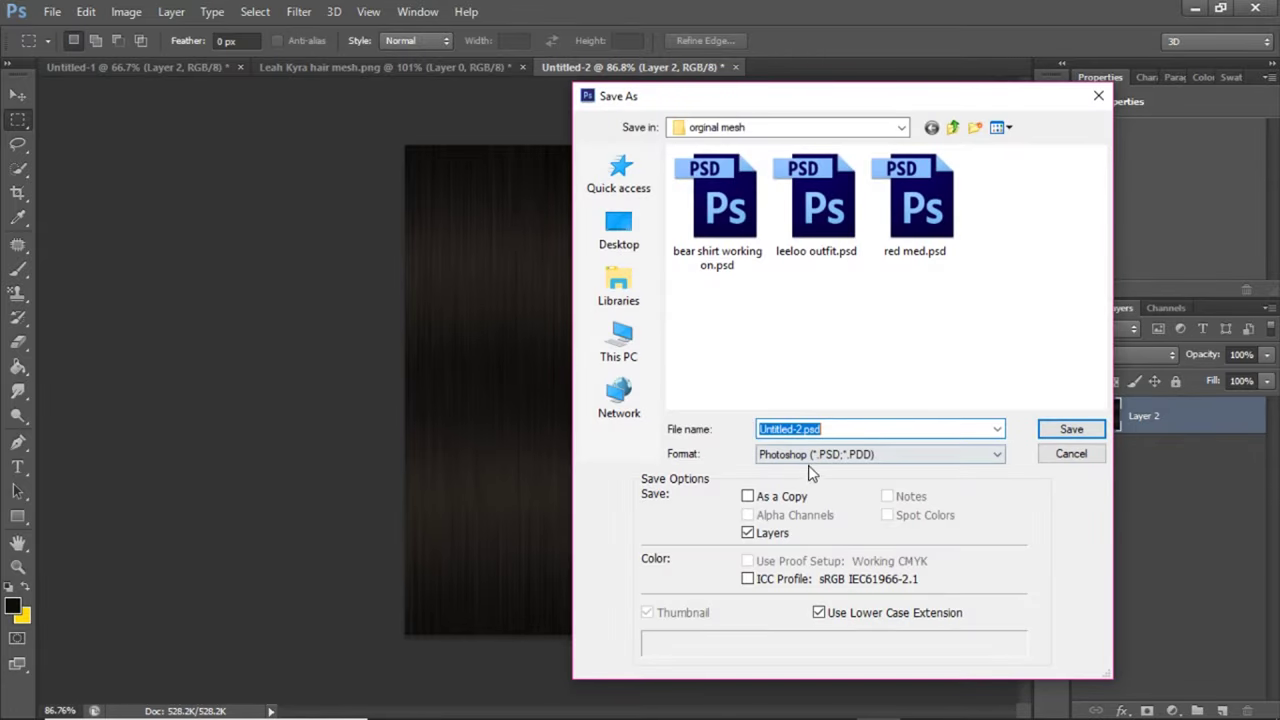
{"action": "left_click", "coordinate": [825, 455]}
{"action": "left_click", "coordinate": [810, 388]}
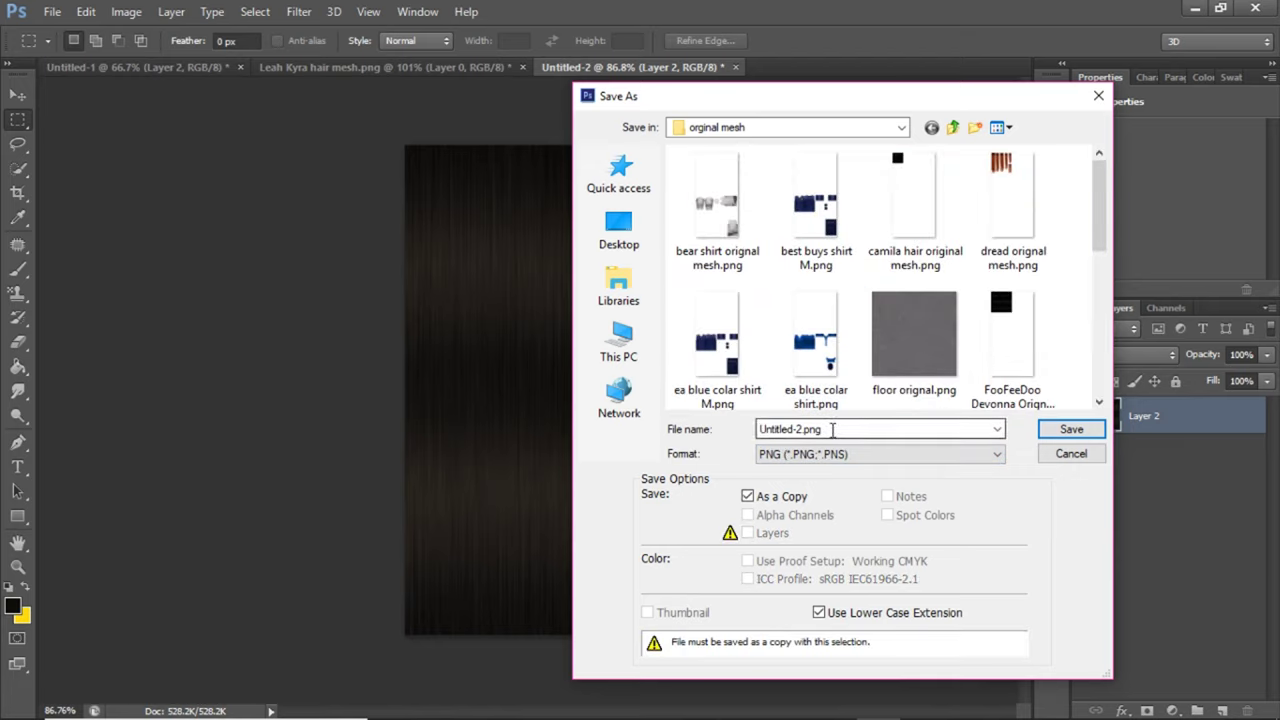
{"action": "left_click", "coordinate": [953, 127]}
{"action": "double_click", "coordinate": [1018, 212]}
{"action": "scroll", "coordinate": [871, 317], "scroll_direction": "down", "scroll_amount": 5}
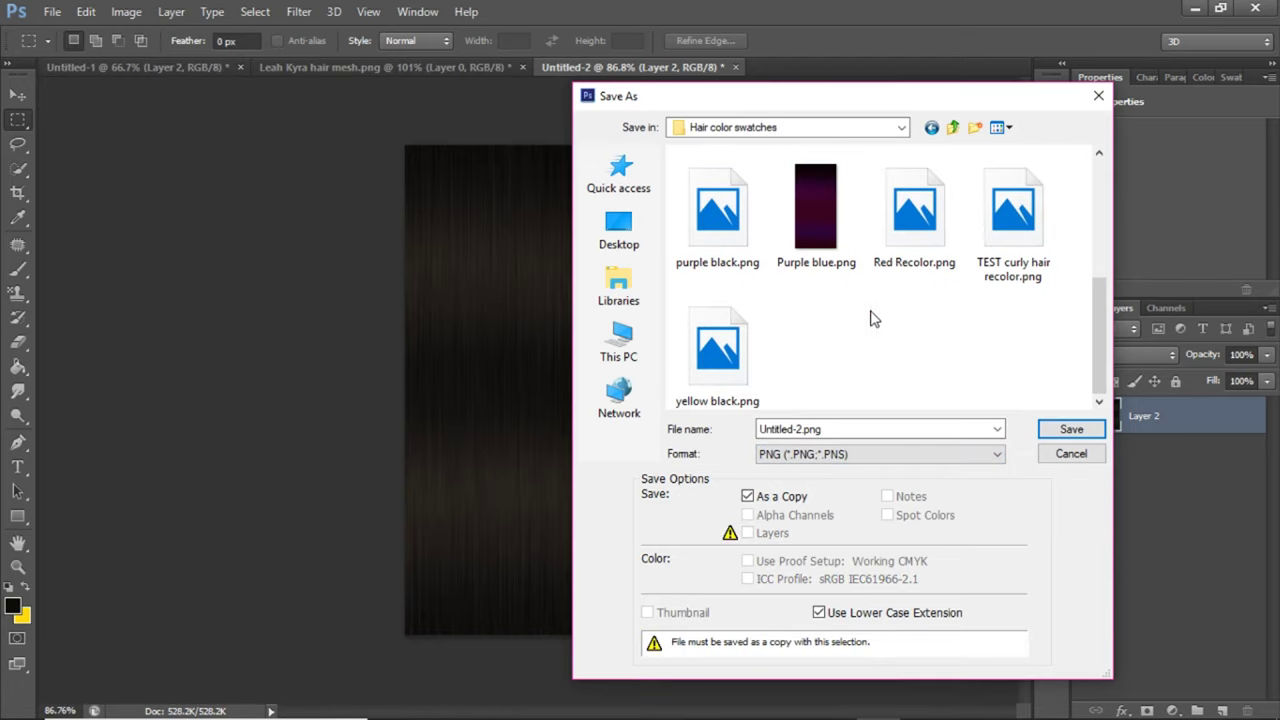
{"action": "double_click", "coordinate": [849, 429]}
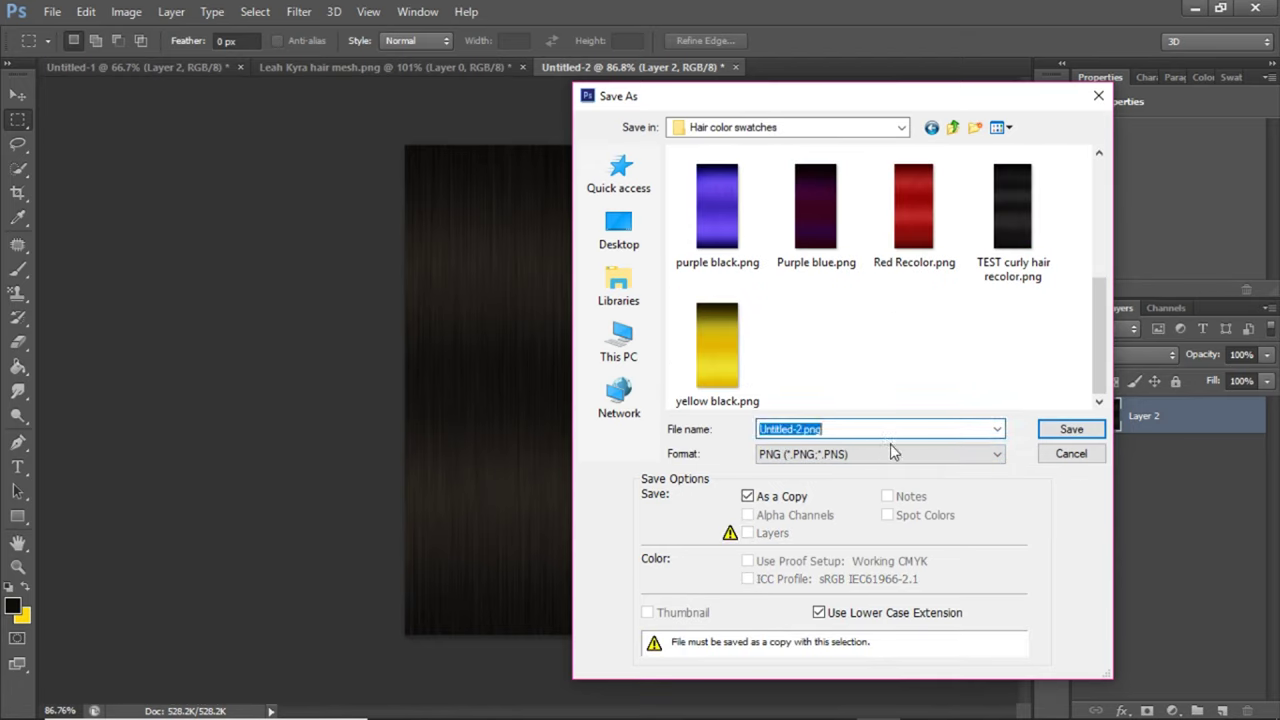
{"action": "type", "text": "yt black brown"}
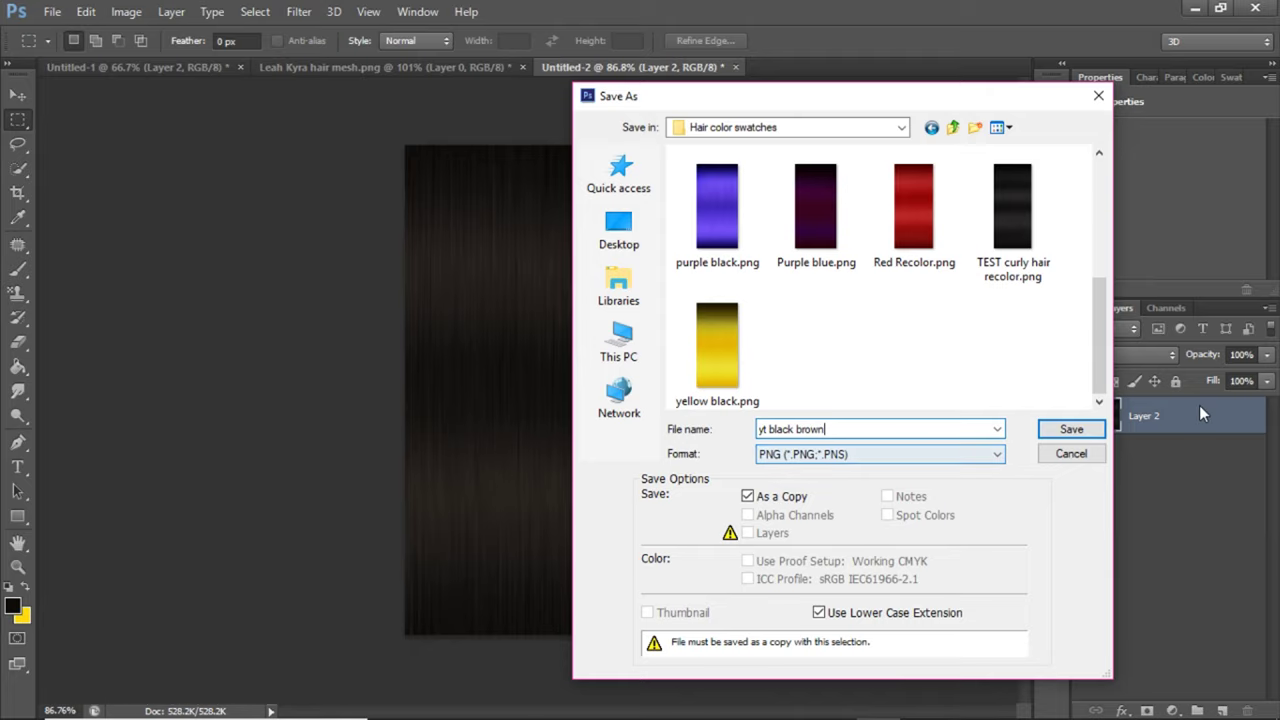
{"action": "left_click", "coordinate": [1066, 428]}
{"action": "left_click", "coordinate": [702, 230]}
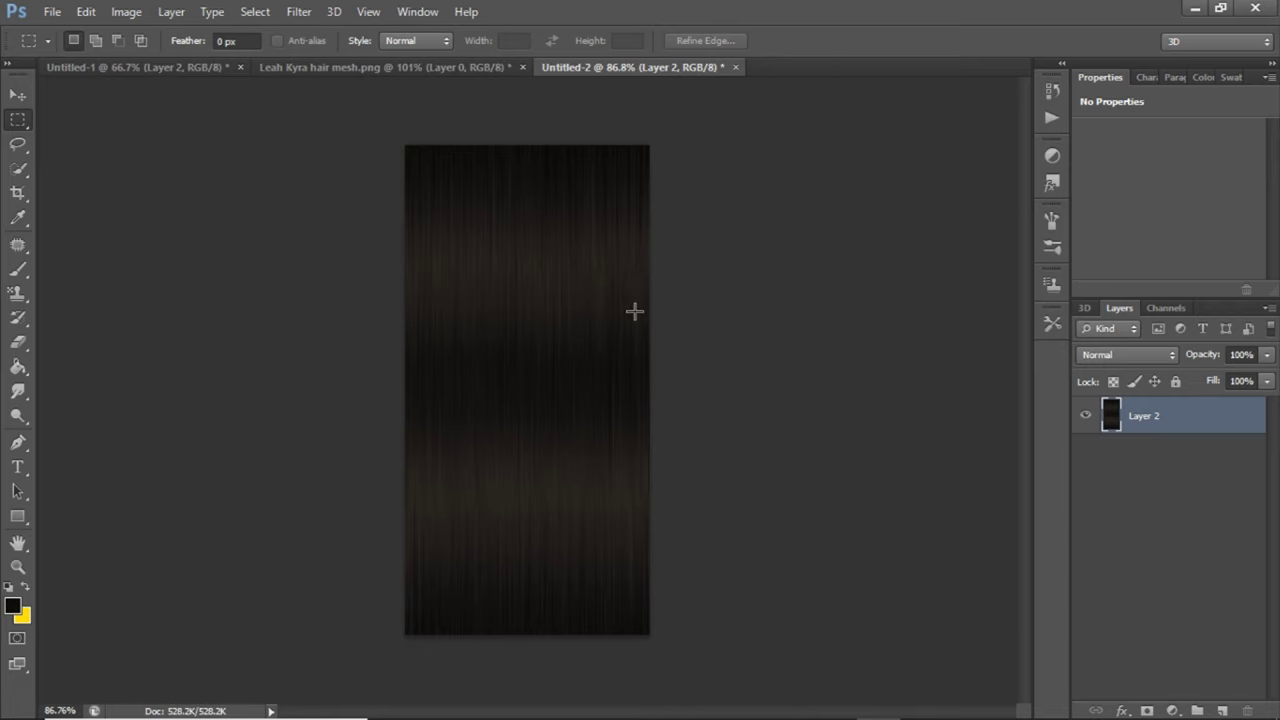
- In Leah Kyra hair mesh.png, add a new layer above Layer 0 that uses it as a clipping mask
{"action": "left_click", "coordinate": [353, 68]}
{"action": "scroll", "coordinate": [624, 405], "scroll_direction": "up", "scroll_amount": 1}
{"action": "scroll", "coordinate": [624, 405], "scroll_direction": "down", "scroll_amount": 2}
{"action": "scroll", "coordinate": [626, 405], "scroll_direction": "up", "scroll_amount": 1}
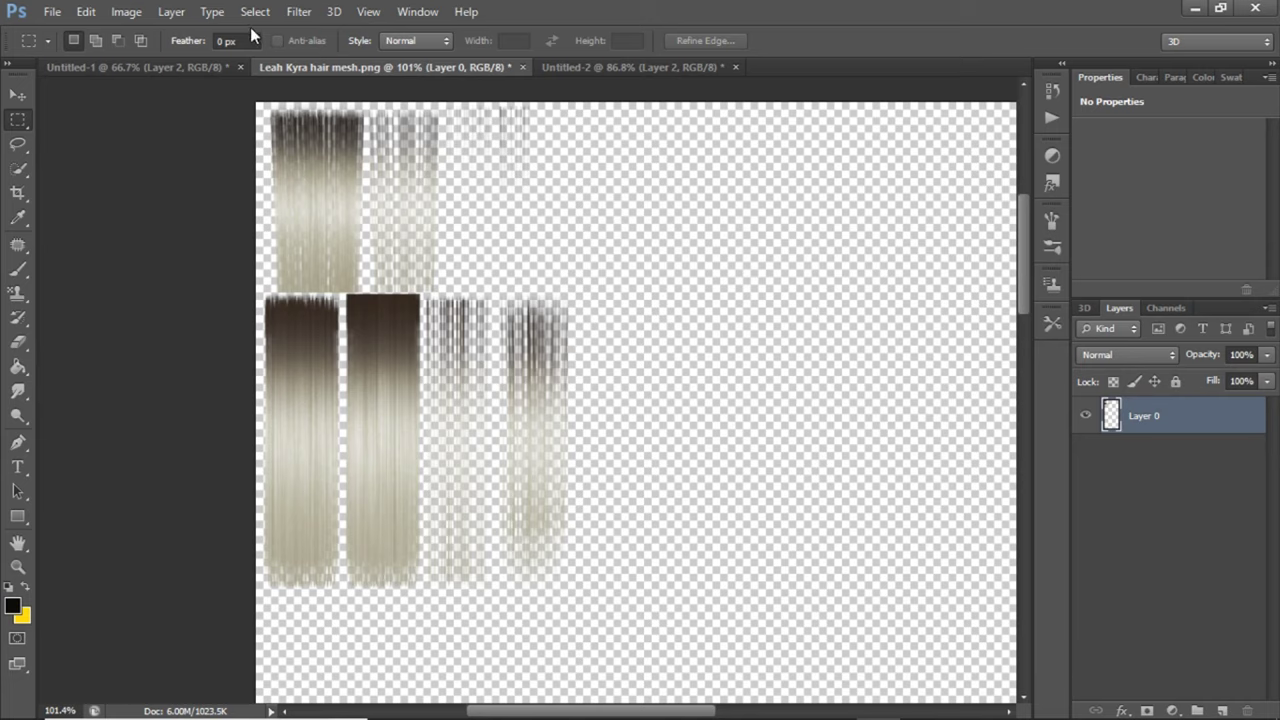
{"action": "left_click", "coordinate": [171, 13]}
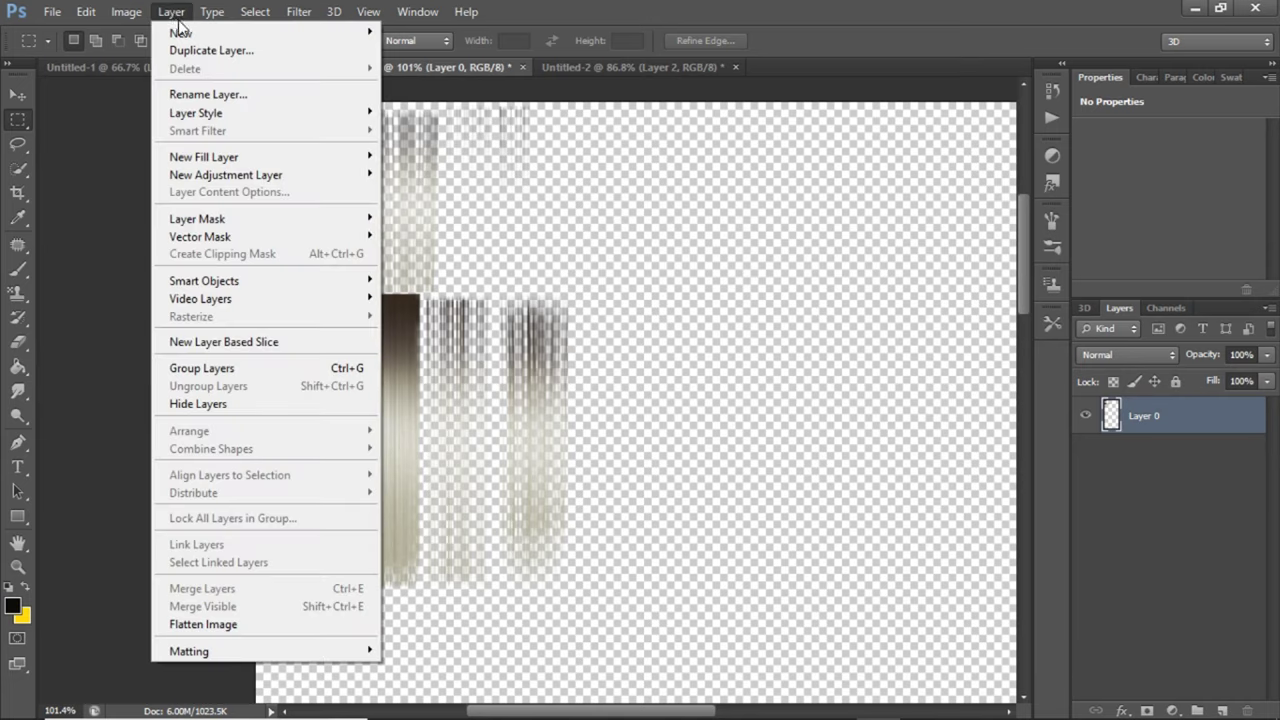
{"action": "mouse_move", "coordinate": [199, 35]}
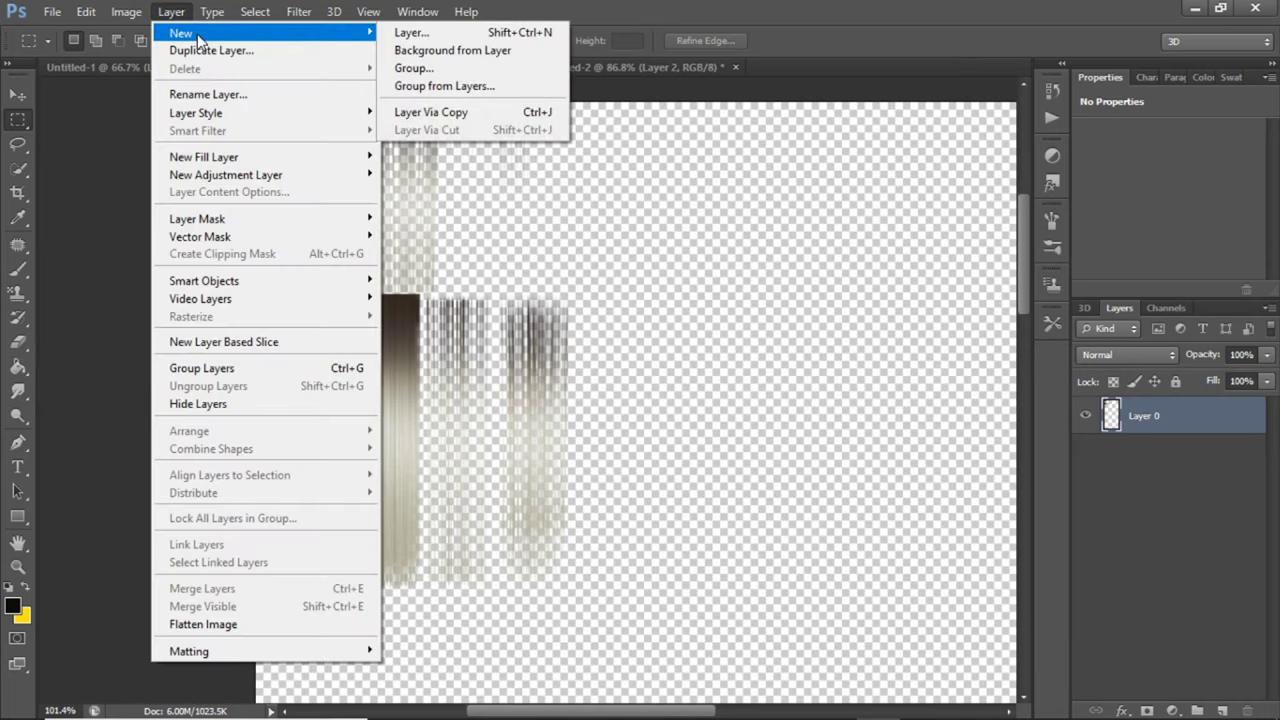
{"action": "left_click", "coordinate": [428, 35]}
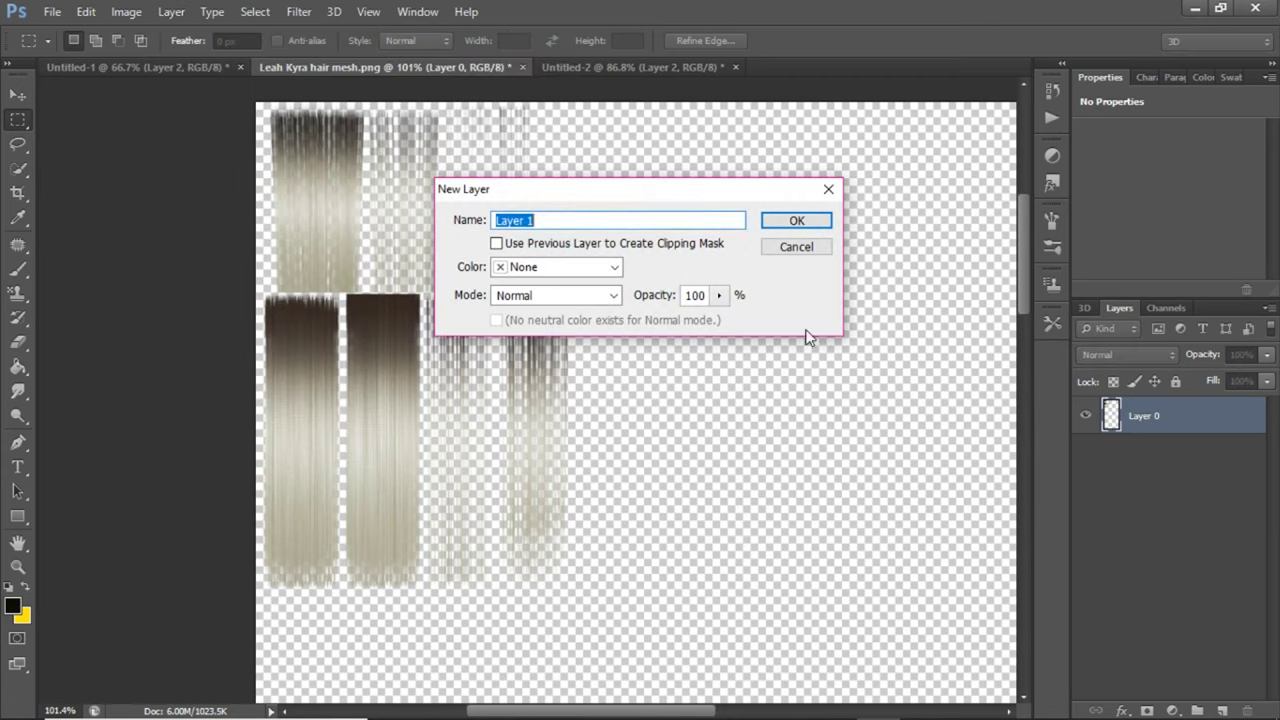
{"action": "left_click", "coordinate": [497, 246]}
{"action": "left_click", "coordinate": [797, 221]}
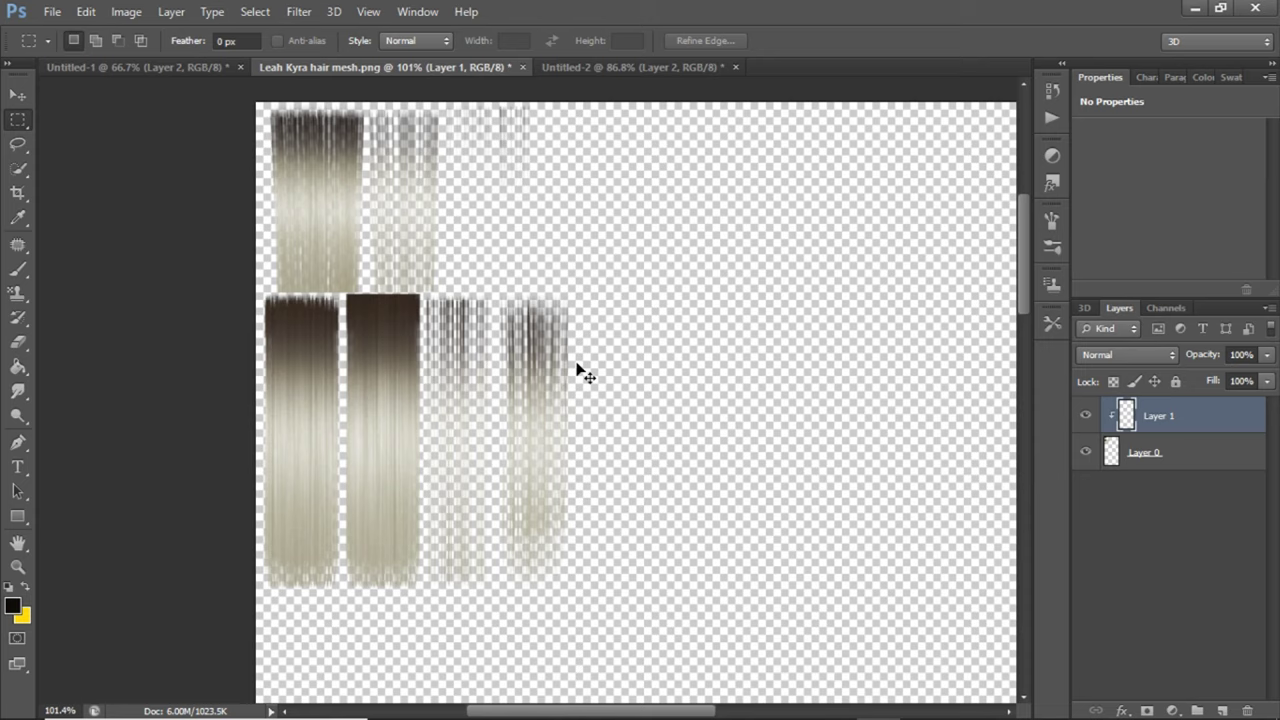
- Paste the strand texture into the clipped layer, align it to the canvas's upper-left corner and widen it to 113.33% to cover all hair strands
{"action": "key", "text": "alt+BackSpace"}
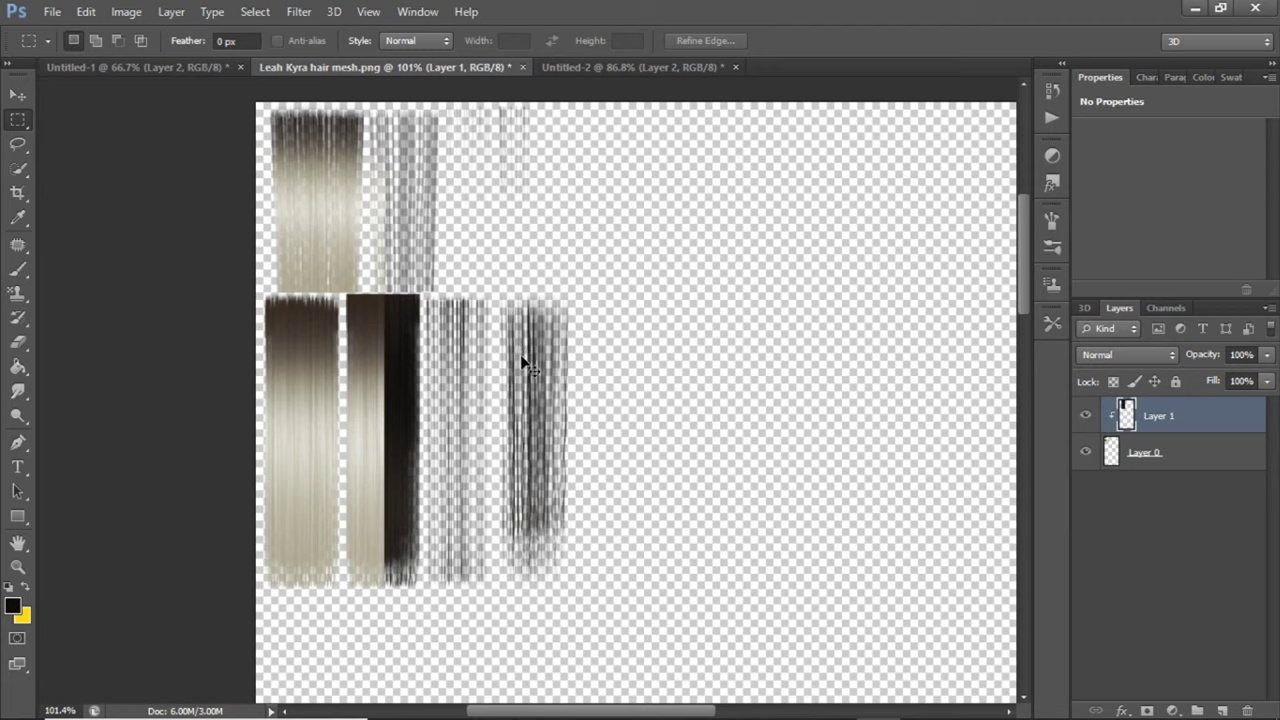
{"action": "key", "text": "ctrl+t"}
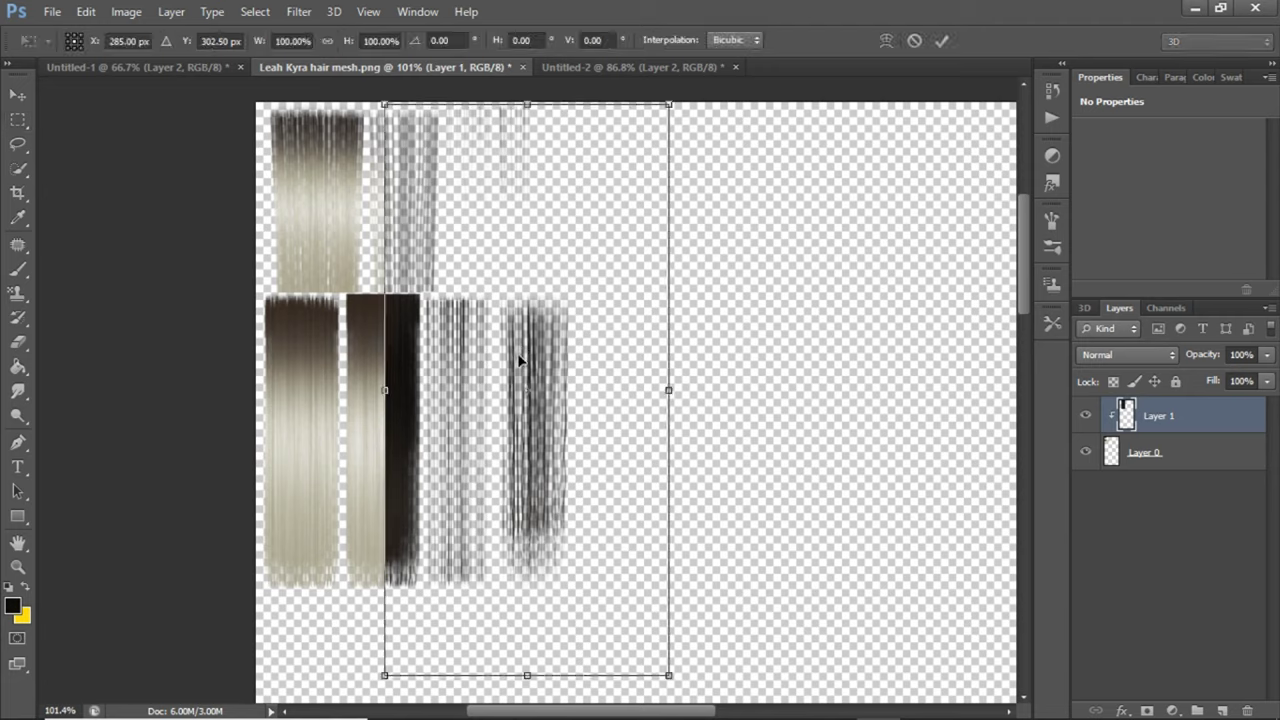
{"action": "left_click_drag", "start_coordinate": [572, 170], "coordinate": [446, 177]}
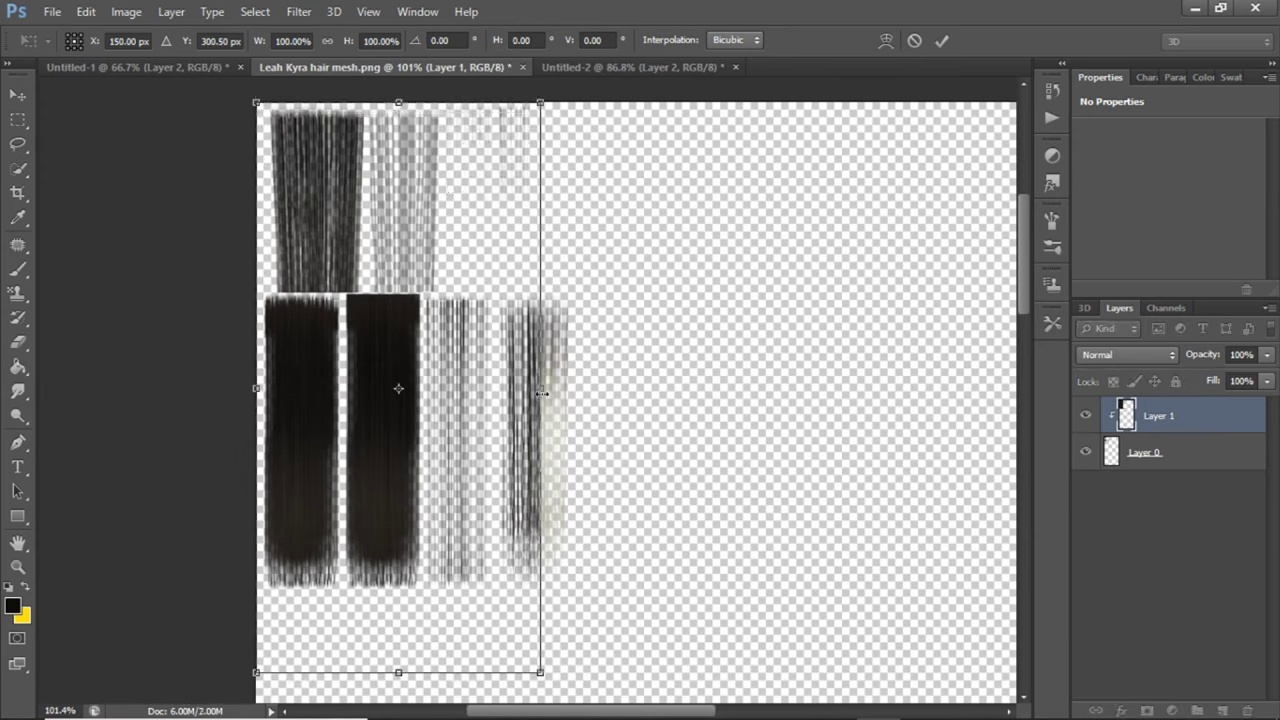
{"action": "left_click_drag", "start_coordinate": [541, 394], "coordinate": [577, 390]}
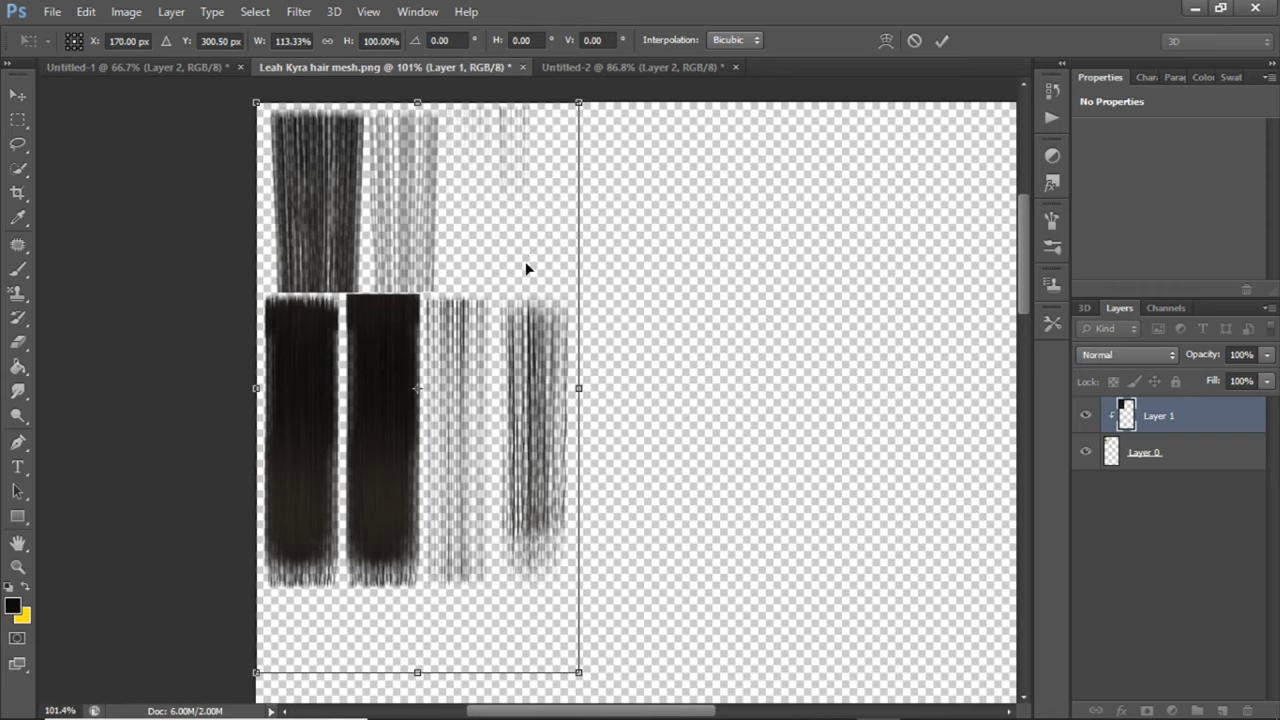
{"action": "key", "text": "Return"}
{"action": "key", "text": "m"}
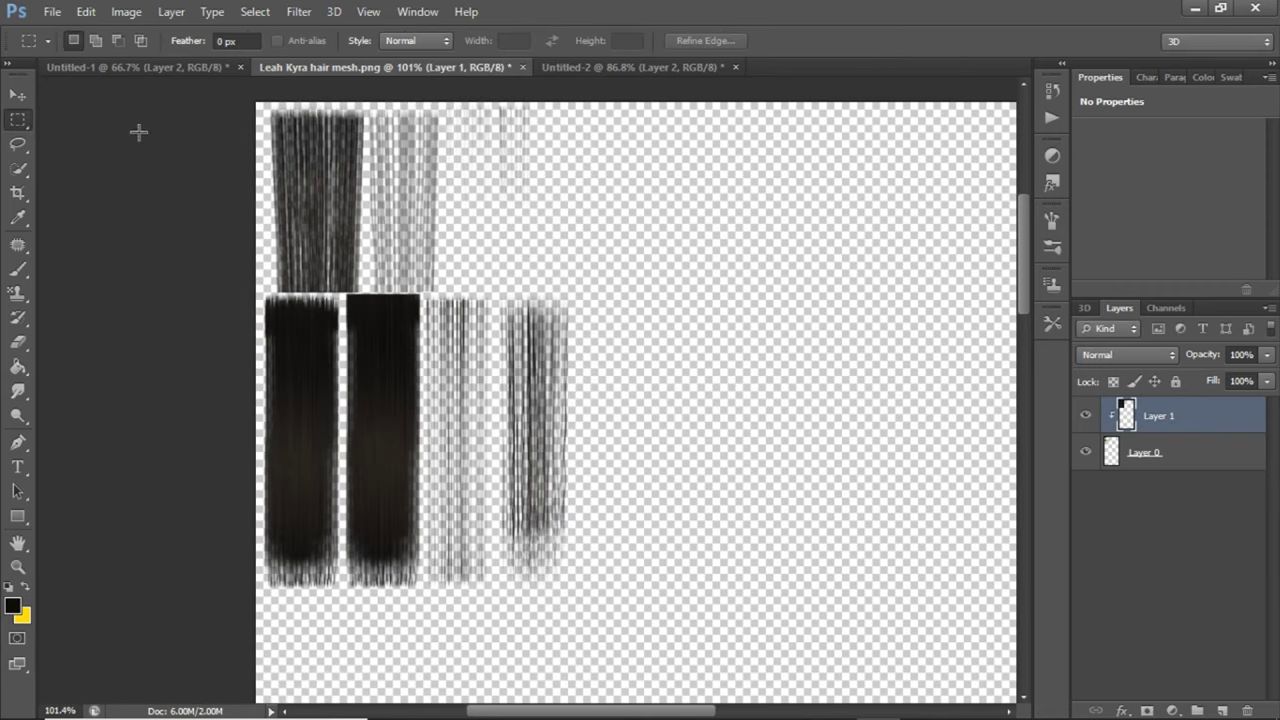
- Save the recolored texture as a PNG named "Leah Kyra hair recolor black brown" in the Hair Recolors folder with the default PNG options
{"action": "left_click", "coordinate": [52, 11]}
{"action": "left_click", "coordinate": [108, 238]}
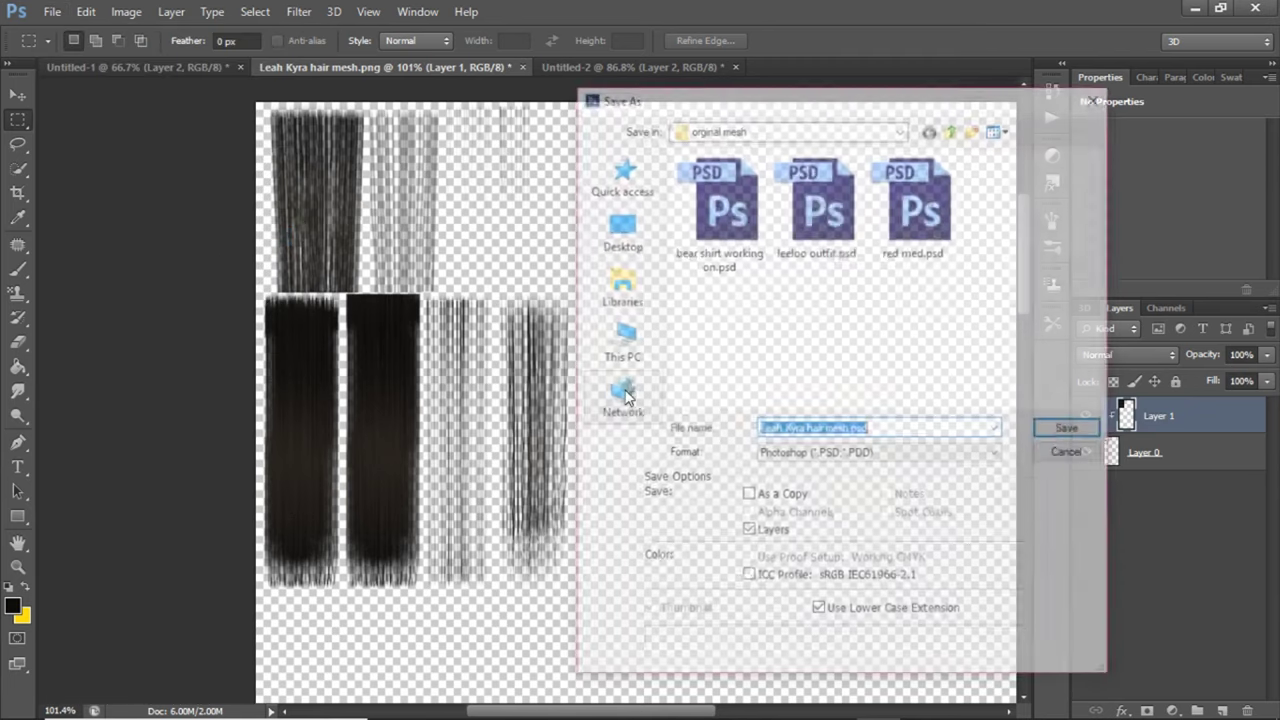
{"action": "left_click", "coordinate": [860, 453]}
{"action": "left_click", "coordinate": [830, 395]}
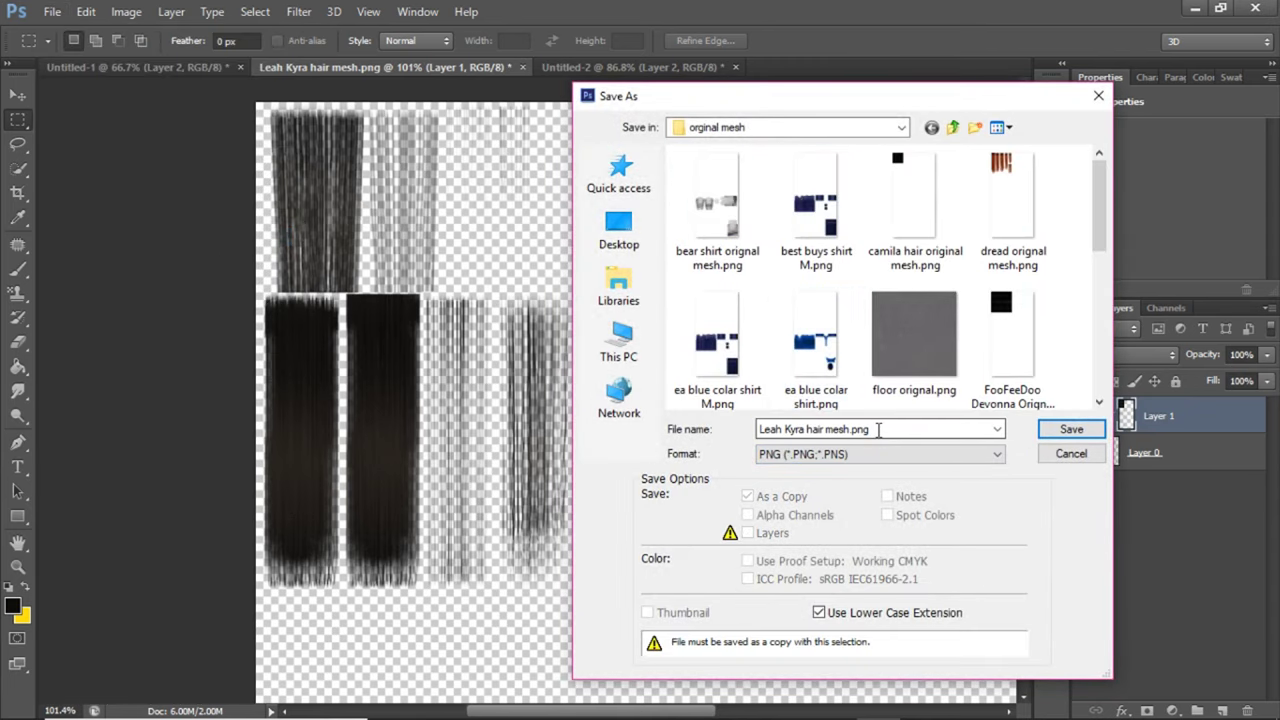
{"action": "triple_click", "coordinate": [851, 429]}
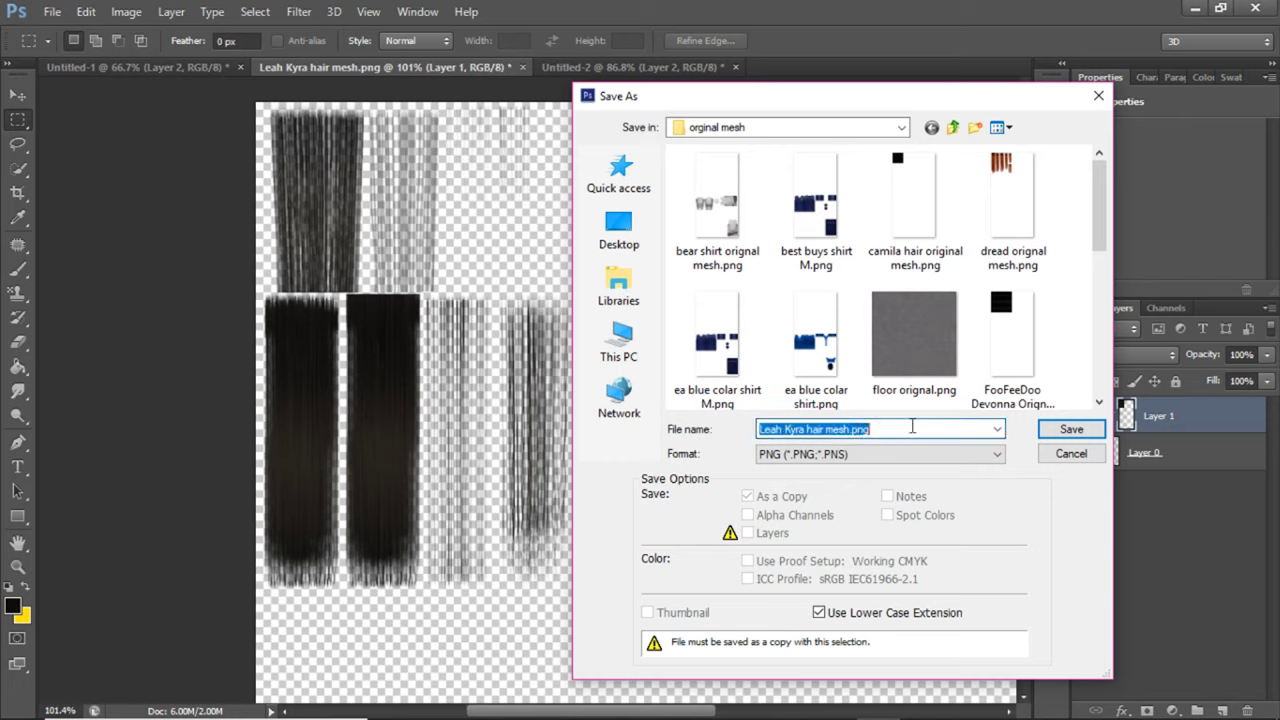
{"action": "left_click", "coordinate": [952, 127]}
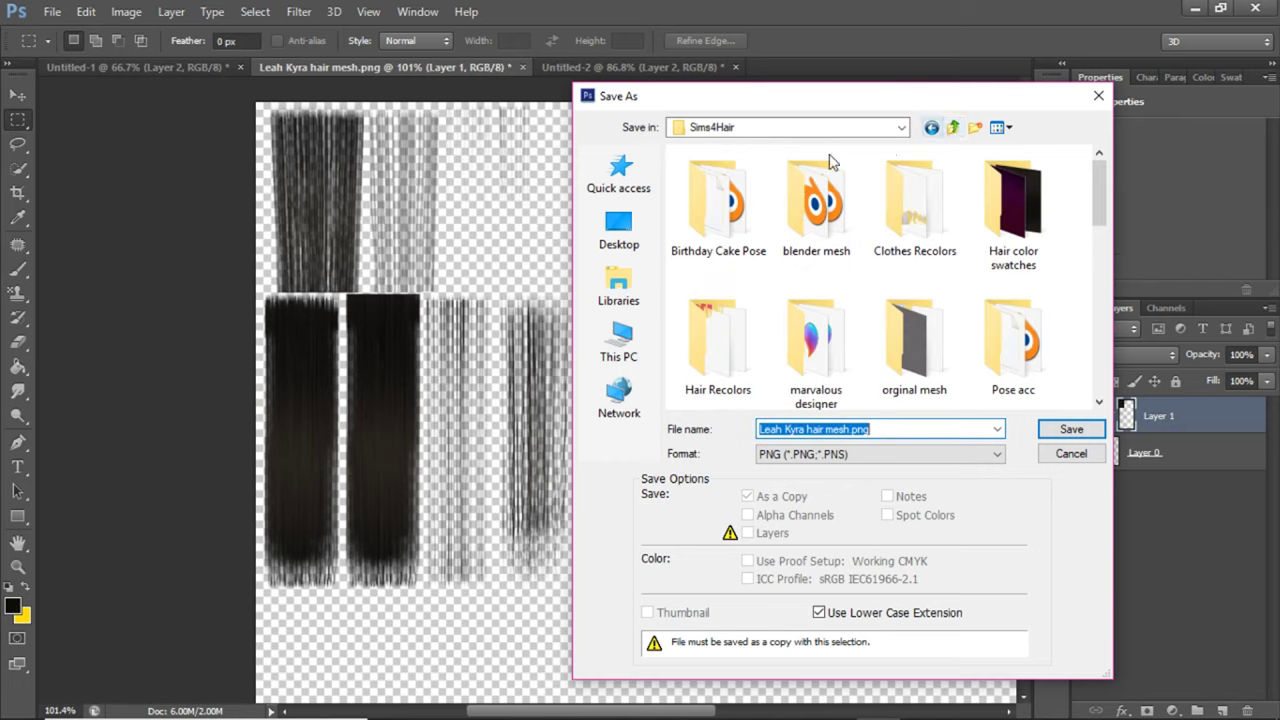
{"action": "double_click", "coordinate": [740, 362]}
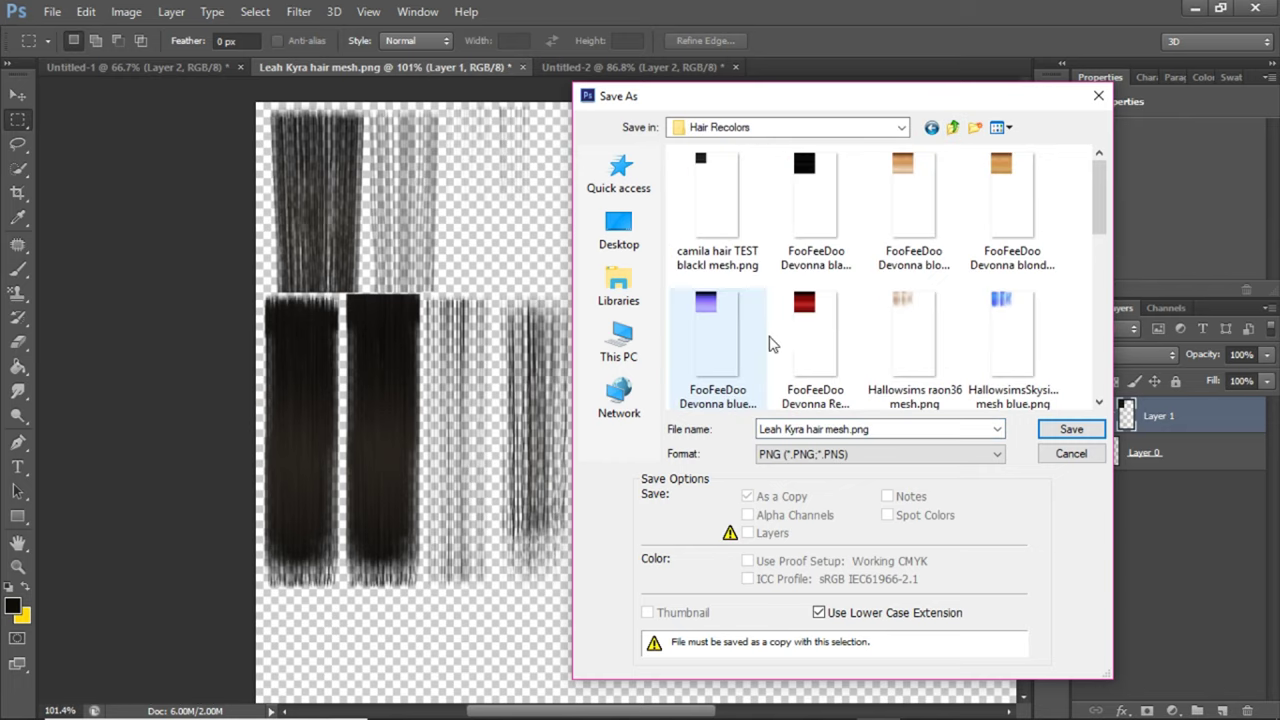
{"action": "triple_click", "coordinate": [880, 429]}
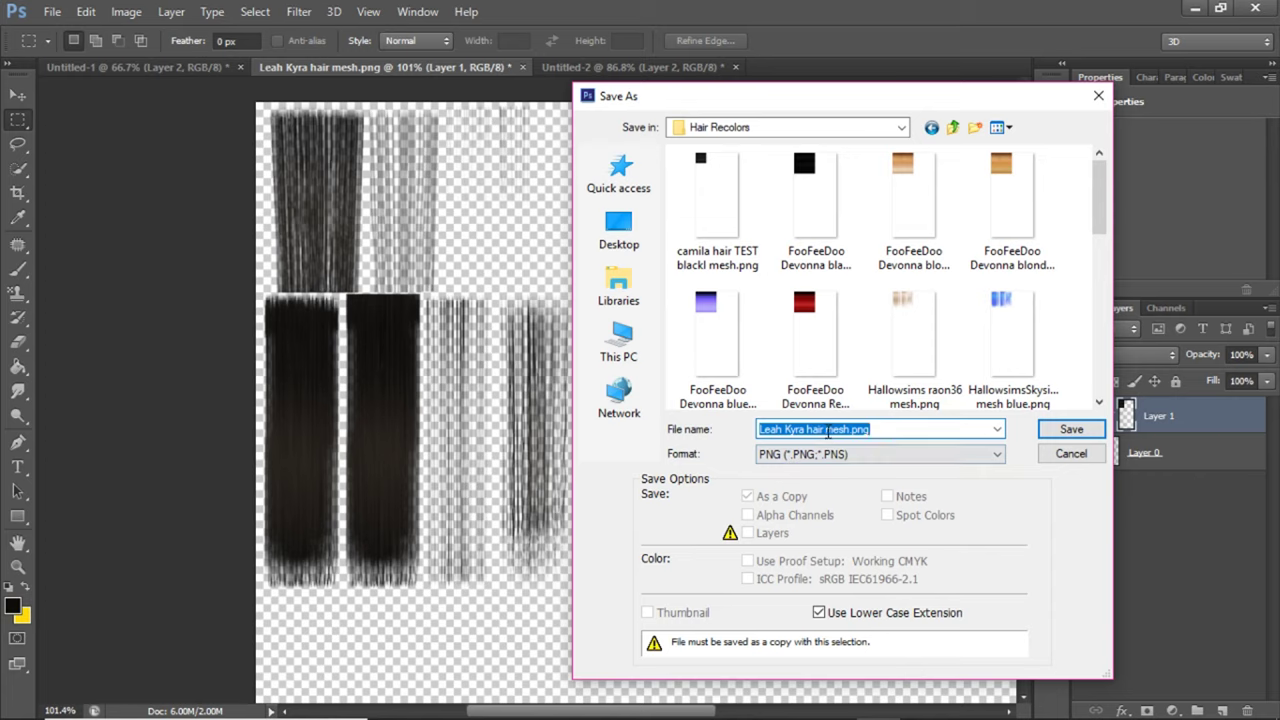
{"action": "left_click_drag", "start_coordinate": [827, 431], "coordinate": [841, 430]}
{"action": "type", "text": "recolor black brown"}
{"action": "key", "text": "Return"}
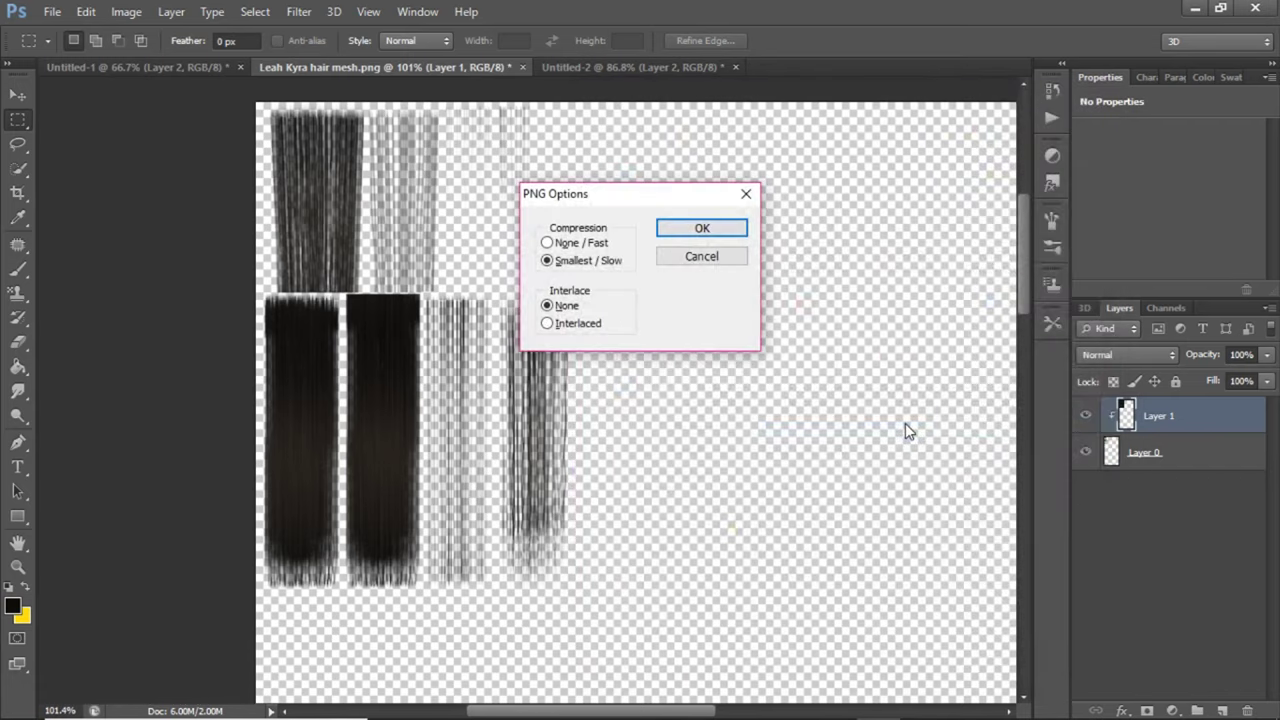
{"action": "left_click", "coordinate": [702, 229]}
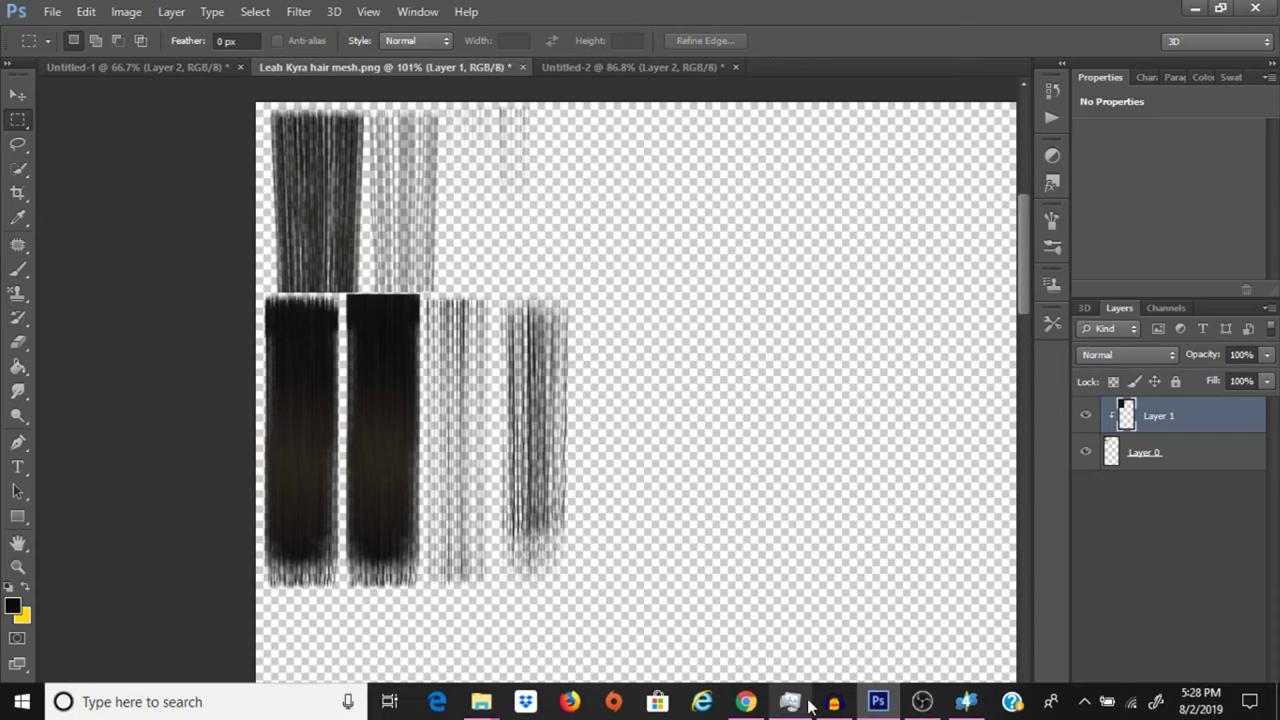
- Switch to Sims 4 Studio and turn the model preview to show the hair from the front
{"action": "left_click", "coordinate": [966, 703]}
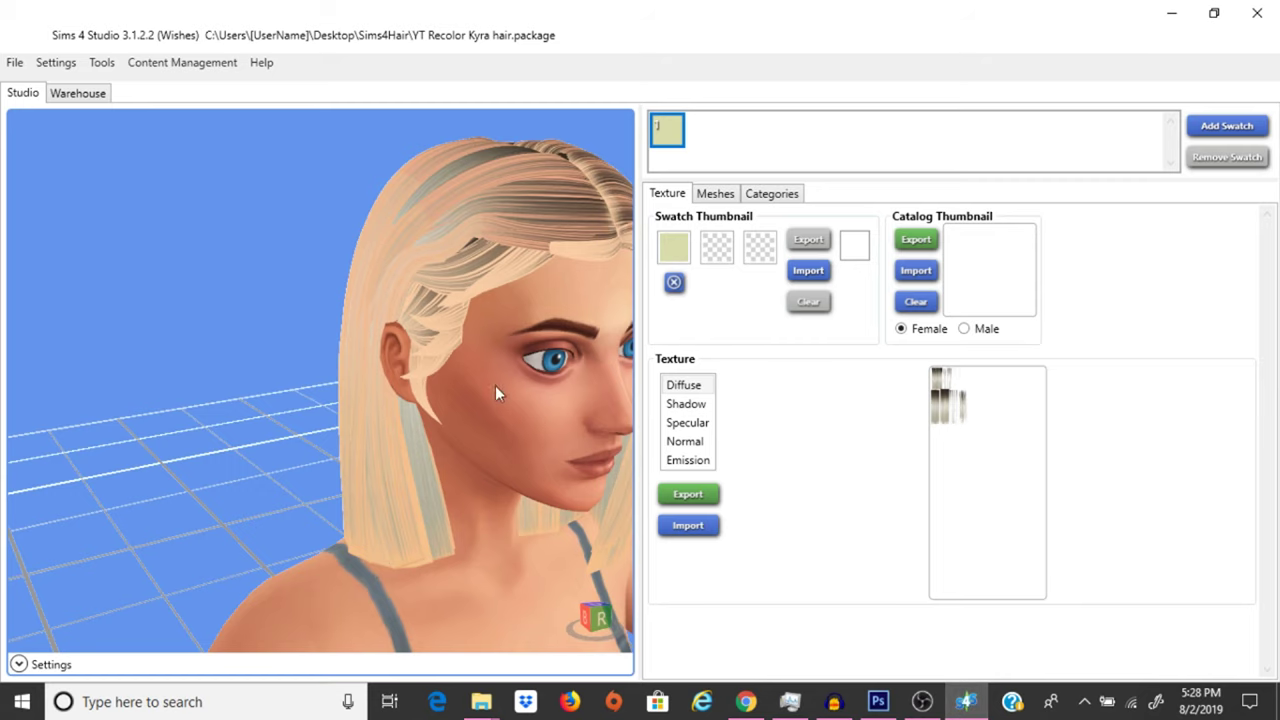
{"action": "scroll", "coordinate": [240, 431], "scroll_direction": "down", "scroll_amount": 3}
{"action": "left_click_drag", "start_coordinate": [238, 480], "coordinate": [146, 394]}
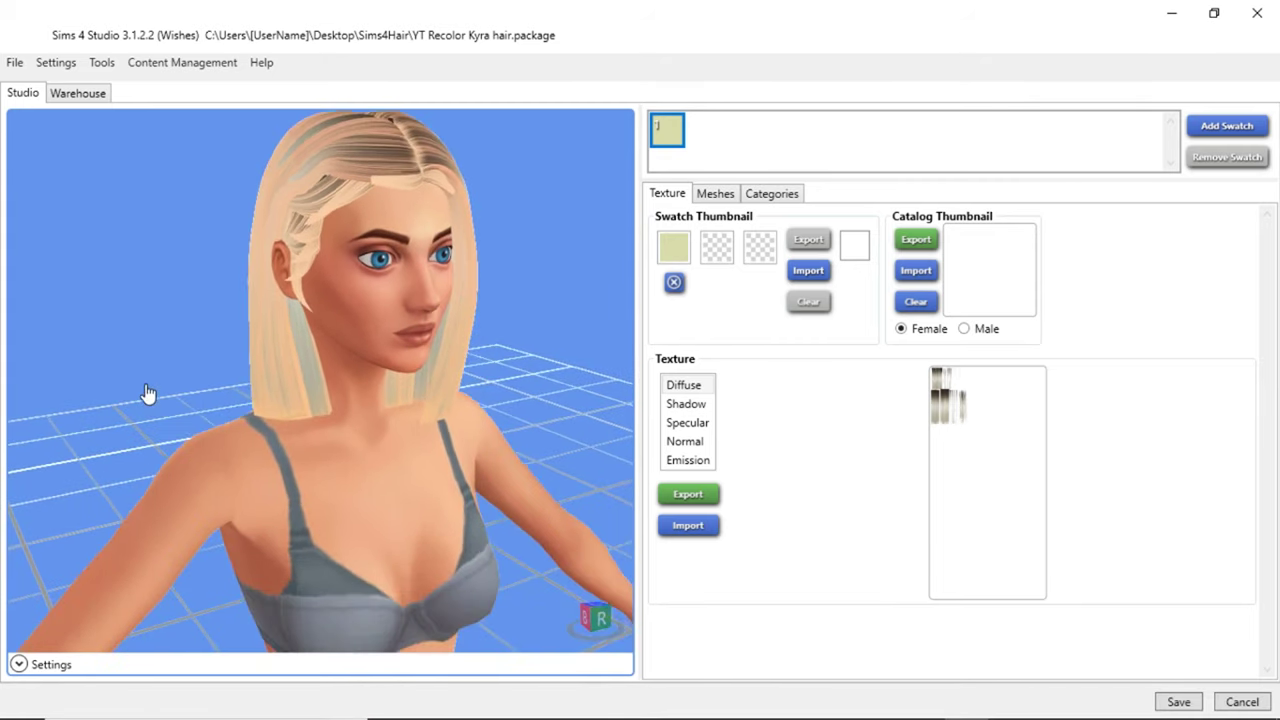
{"action": "left_click_drag", "start_coordinate": [576, 400], "coordinate": [437, 400]}
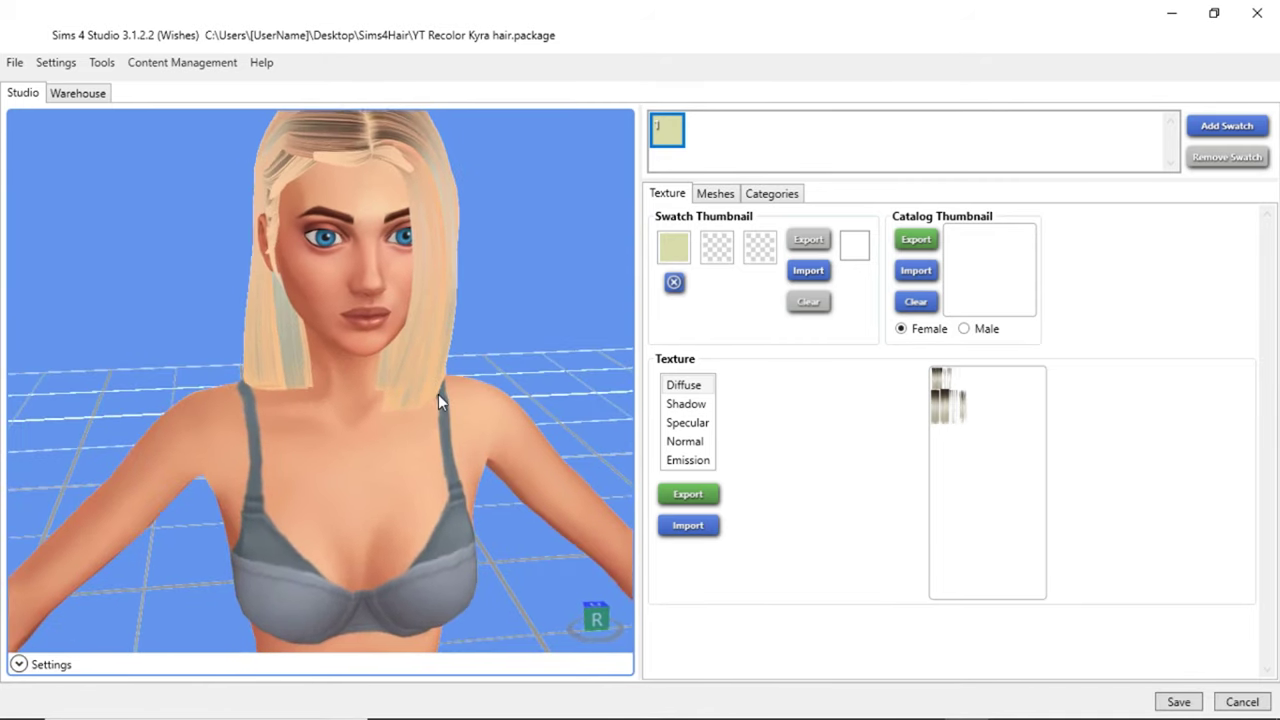
- Import Leah Kyra hair mesh.png from the orginal mesh folder as the diffuse texture
{"action": "left_click", "coordinate": [687, 530]}
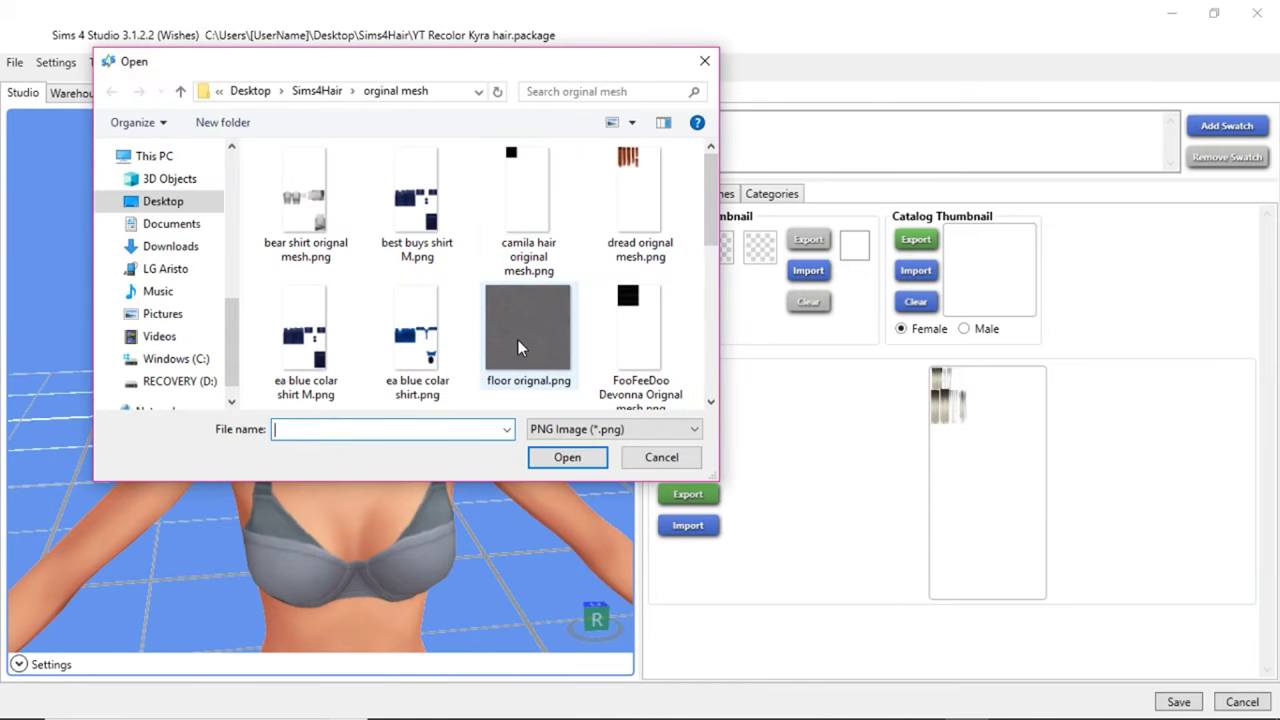
{"action": "scroll", "coordinate": [410, 340], "scroll_direction": "down", "scroll_amount": 1}
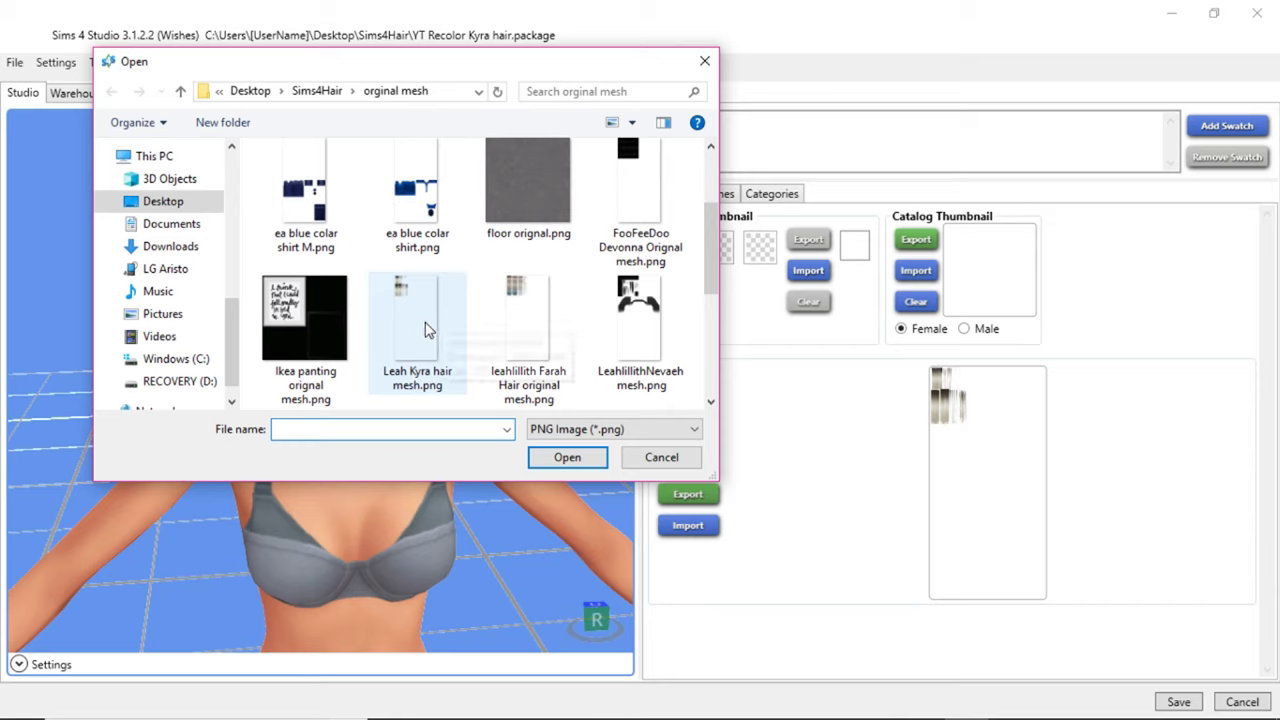
{"action": "double_click", "coordinate": [410, 340]}
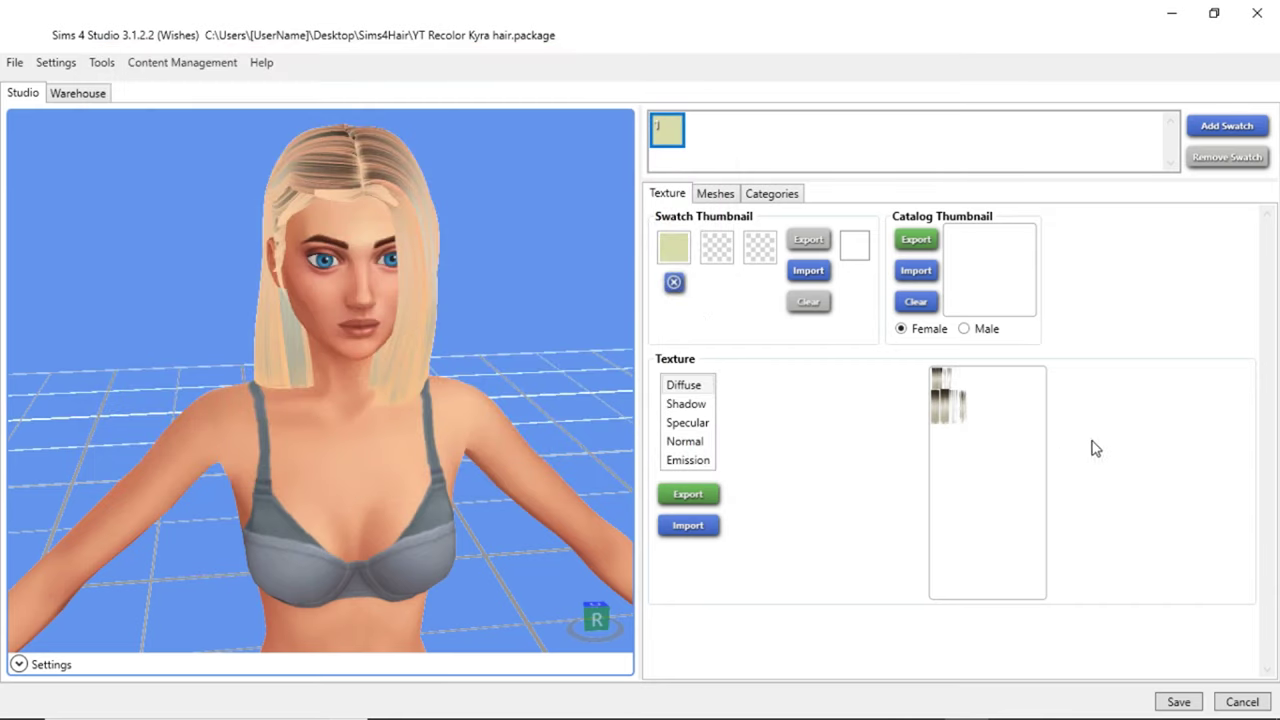
- Import Leah Kyra hair recolor black brown .png from the Hair Recolors folder as the diffuse texture and inspect it on the model
{"action": "left_click", "coordinate": [688, 527]}
{"action": "scroll", "coordinate": [429, 274], "scroll_direction": "down", "scroll_amount": 1}
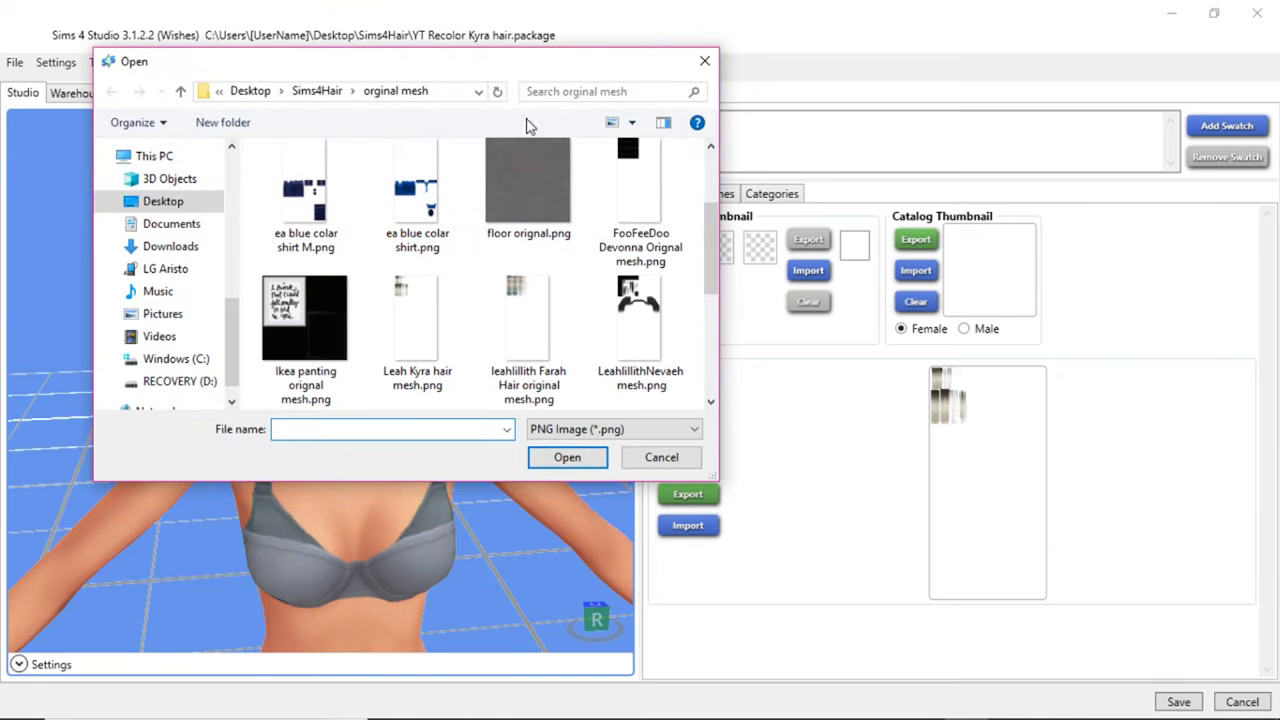
{"action": "left_click", "coordinate": [304, 95]}
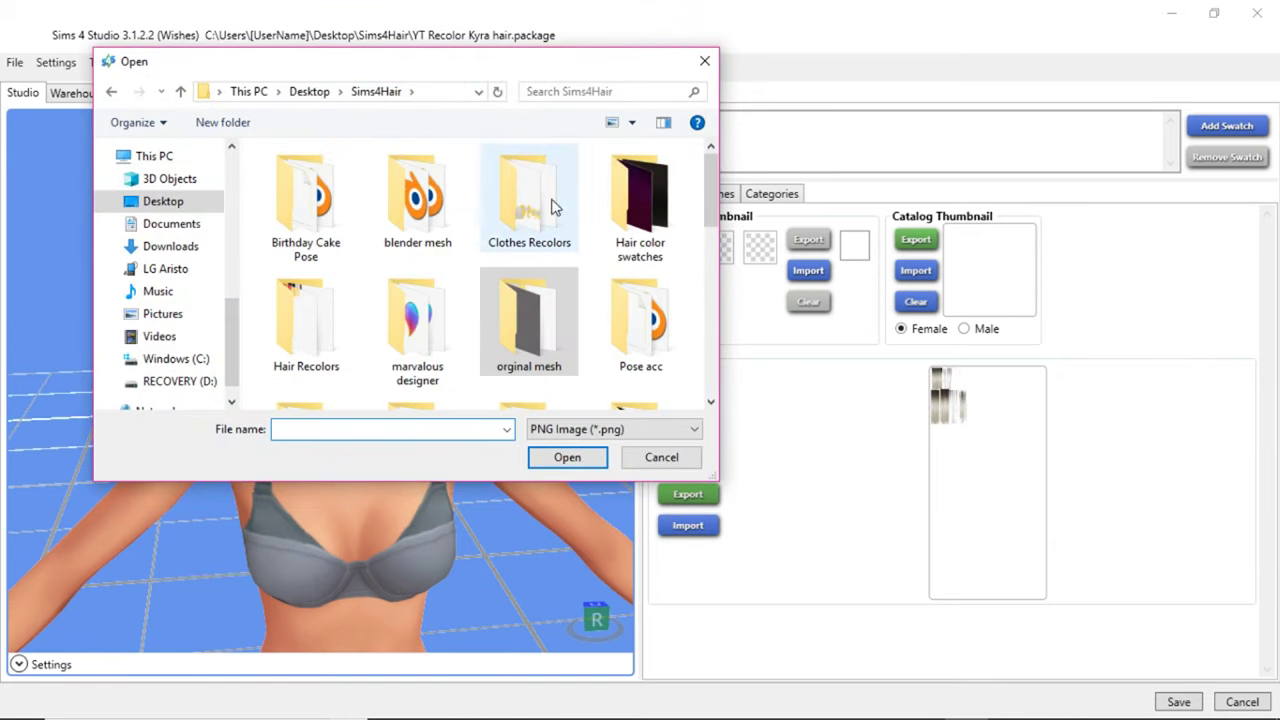
{"action": "double_click", "coordinate": [318, 333]}
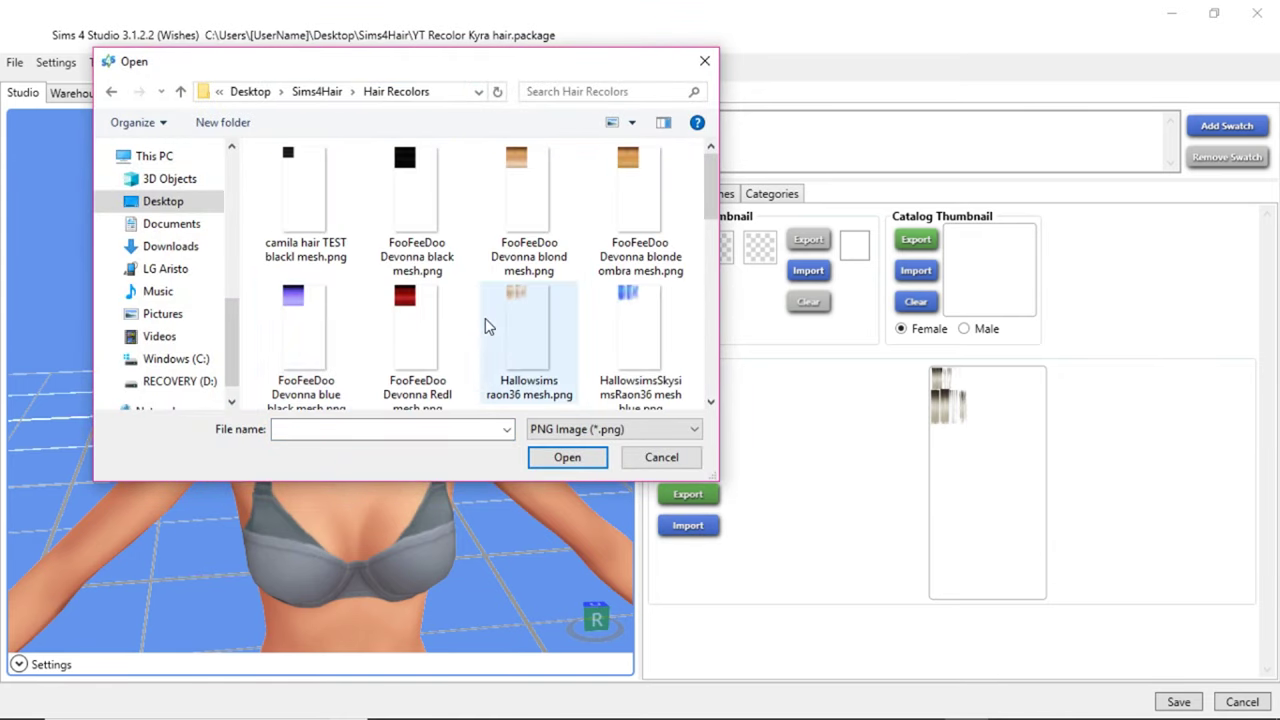
{"action": "scroll", "coordinate": [486, 323], "scroll_direction": "down", "scroll_amount": 1}
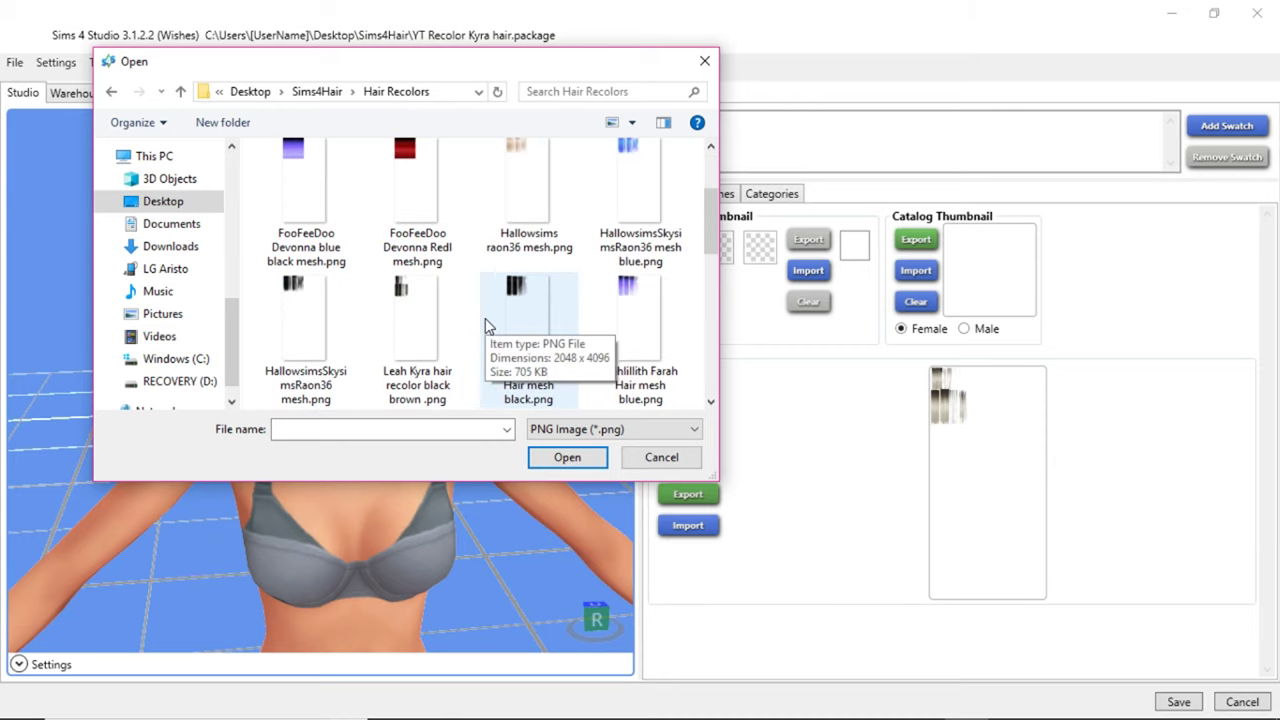
{"action": "double_click", "coordinate": [424, 318]}
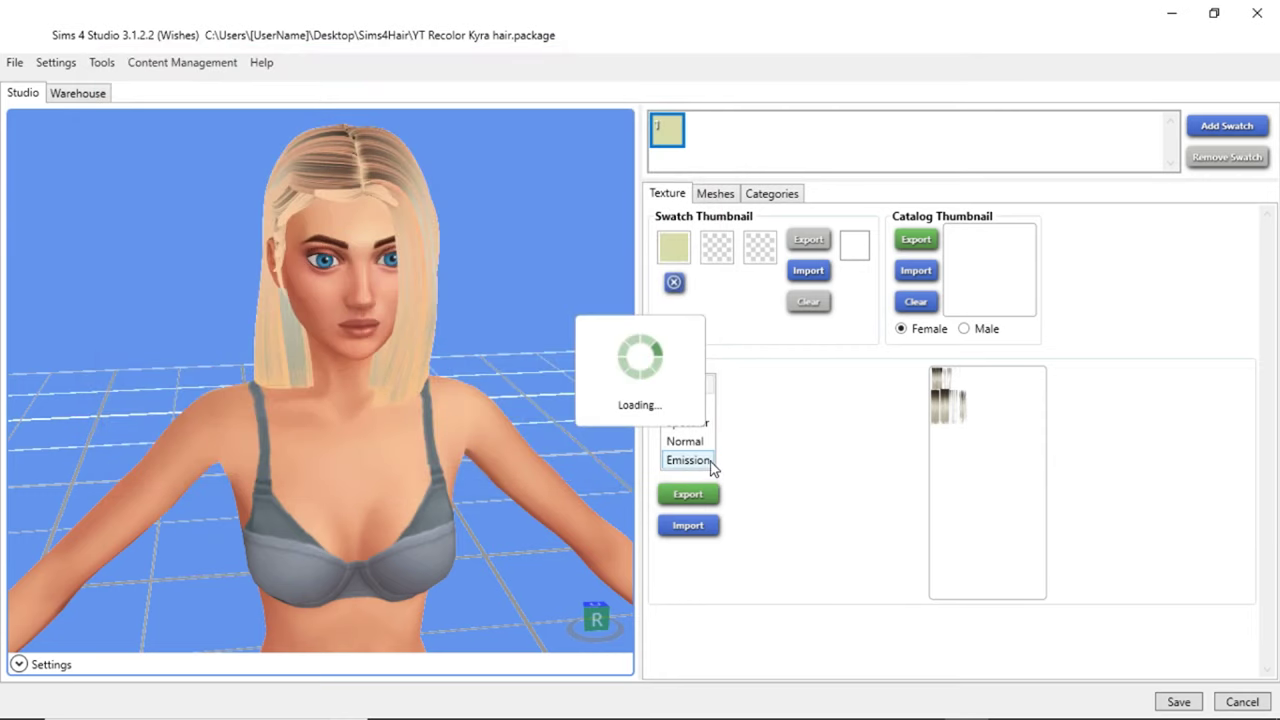
{"action": "left_click_drag", "start_coordinate": [480, 437], "coordinate": [1070, 427]}
{"action": "left_click_drag", "start_coordinate": [126, 349], "coordinate": [65, 388]}
{"action": "left_click_drag", "start_coordinate": [123, 451], "coordinate": [541, 446]}
{"action": "left_click_drag", "start_coordinate": [482, 449], "coordinate": [583, 458]}
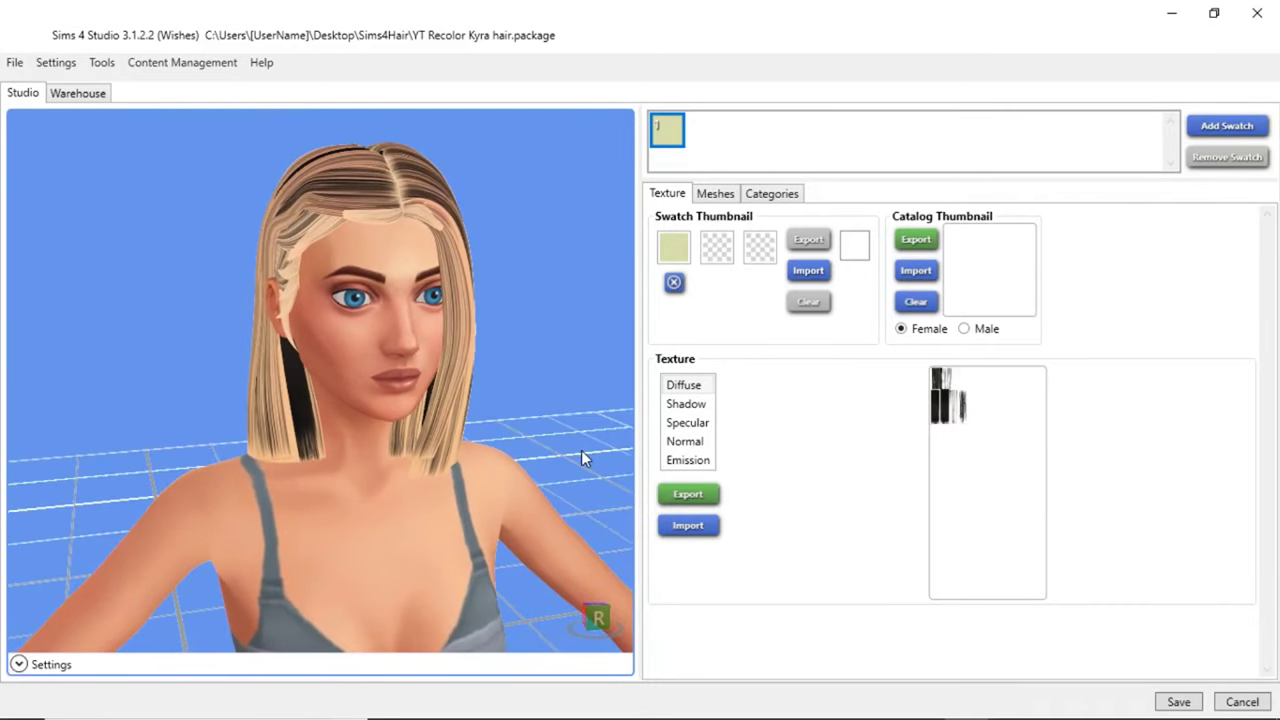
- Set the swatch thumbnail's first color to near-black #0D0A05 and save the package
{"action": "left_click", "coordinate": [676, 249]}
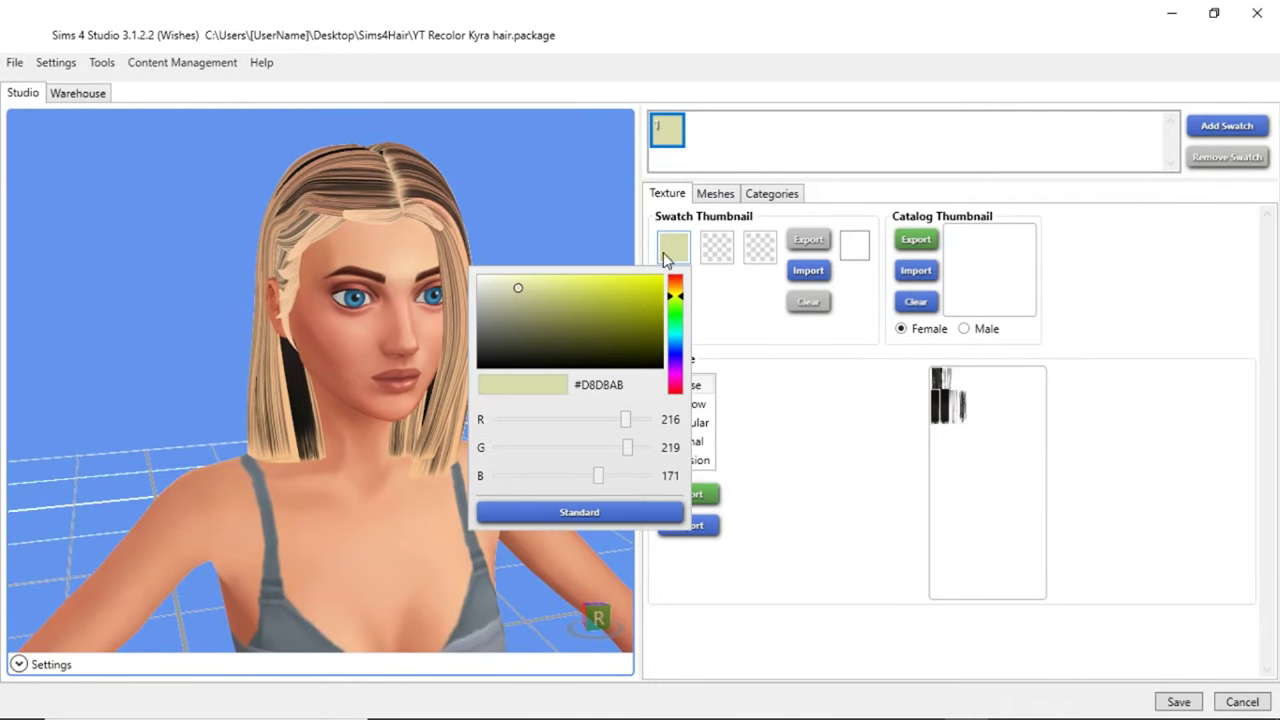
{"action": "left_click", "coordinate": [679, 301]}
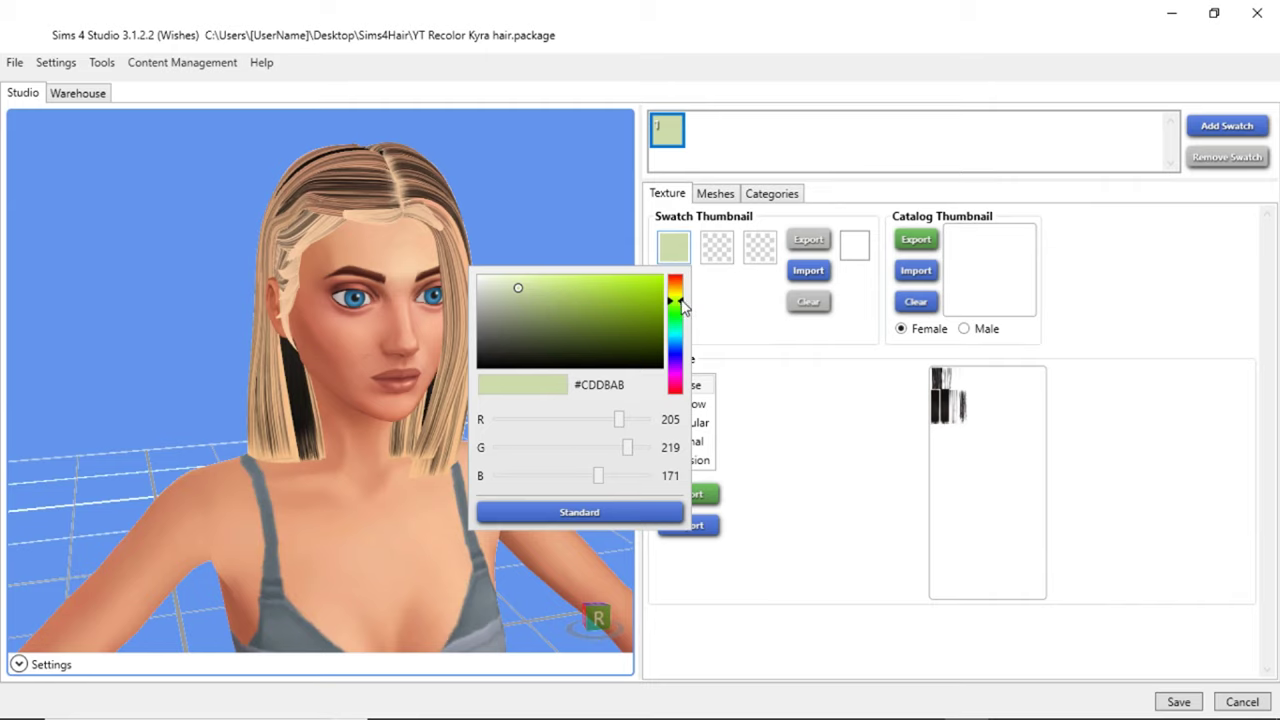
{"action": "left_click_drag", "start_coordinate": [683, 290], "coordinate": [679, 291]}
{"action": "left_click", "coordinate": [628, 360]}
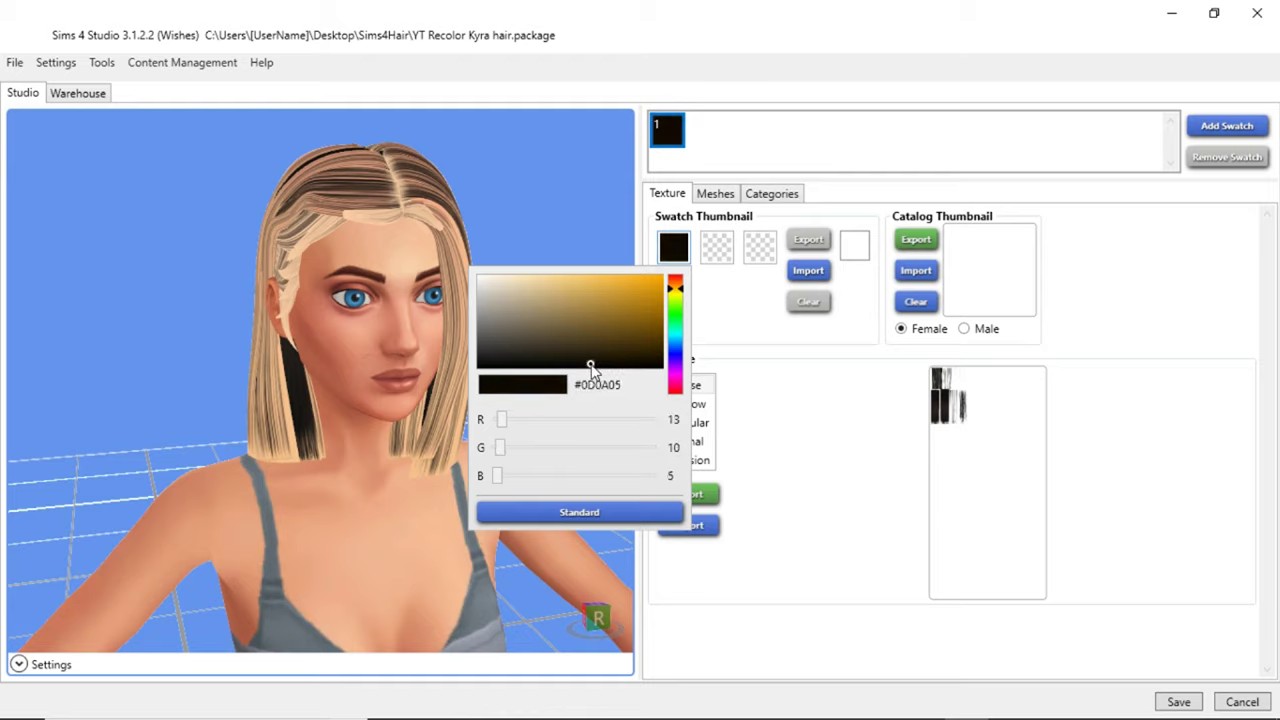
{"action": "left_click", "coordinate": [826, 483]}
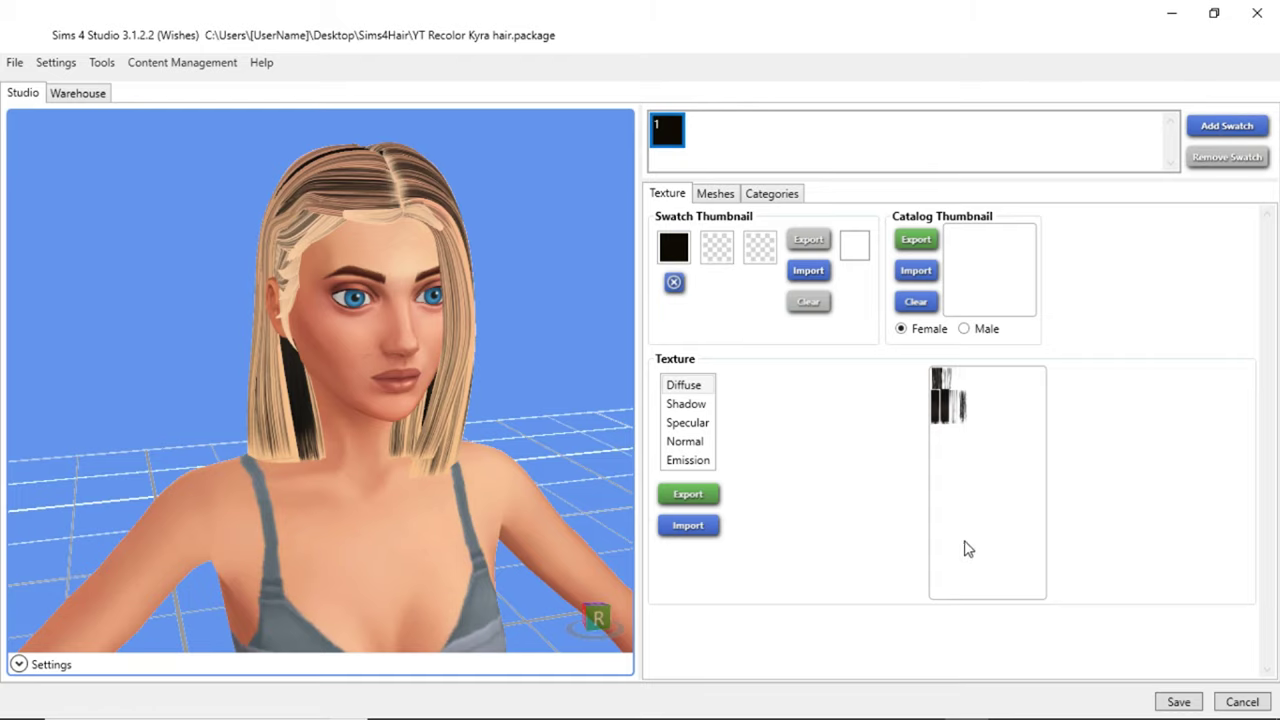
{"action": "left_click", "coordinate": [1178, 703]}
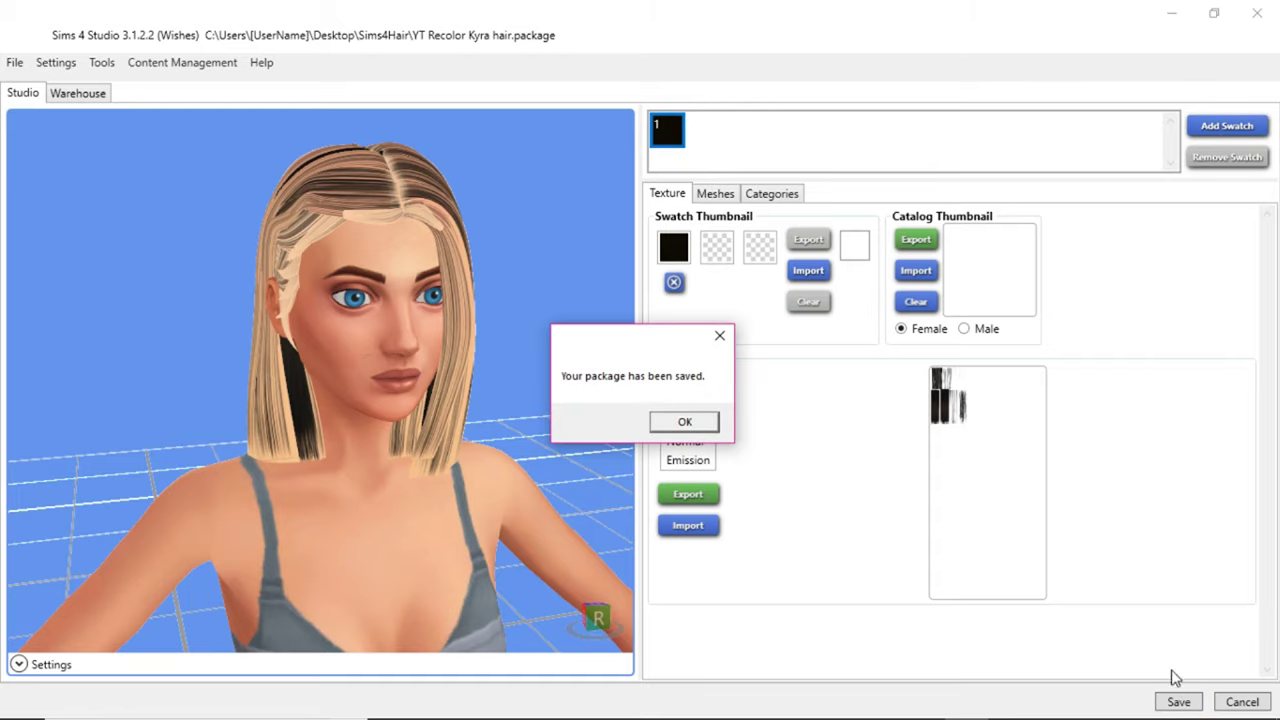
{"action": "left_click", "coordinate": [685, 422]}
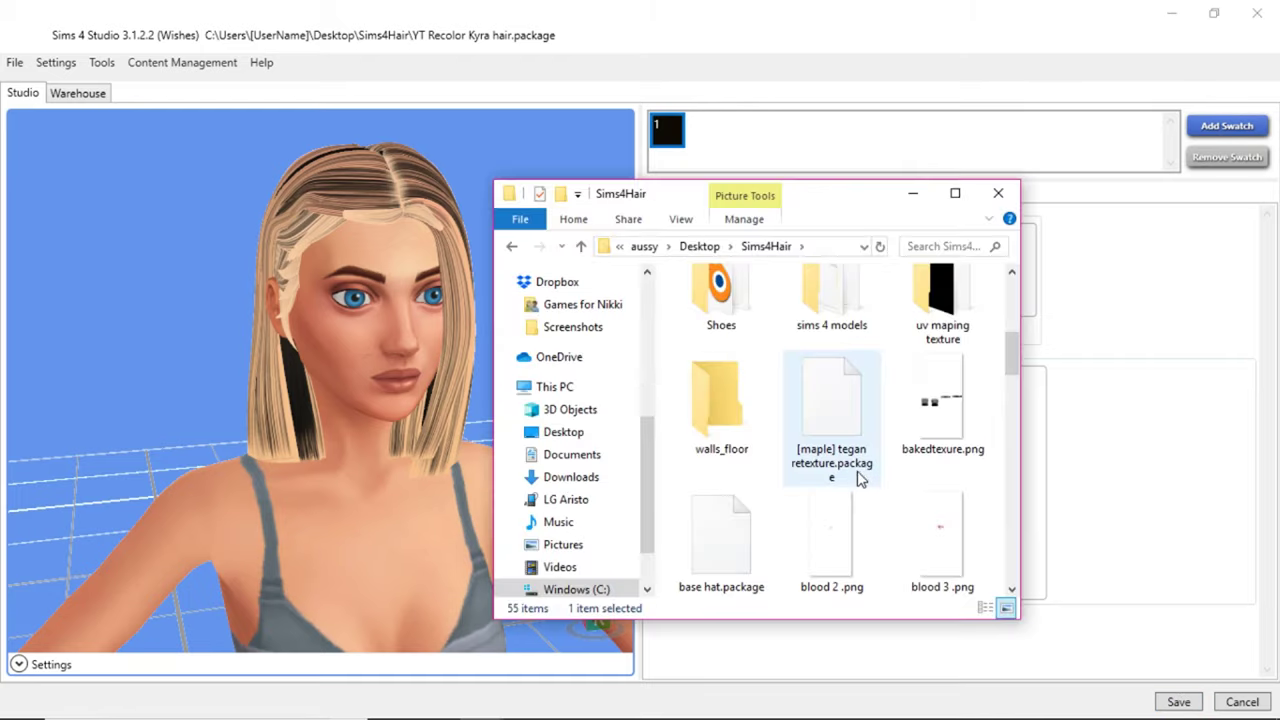
- Search the Sims4Hair folder for "yt" and copy YT Recolor Kyra hair.package
{"action": "scroll", "coordinate": [857, 478], "scroll_direction": "down", "scroll_amount": 1}
{"action": "scroll", "coordinate": [860, 450], "scroll_direction": "down", "scroll_amount": 1}
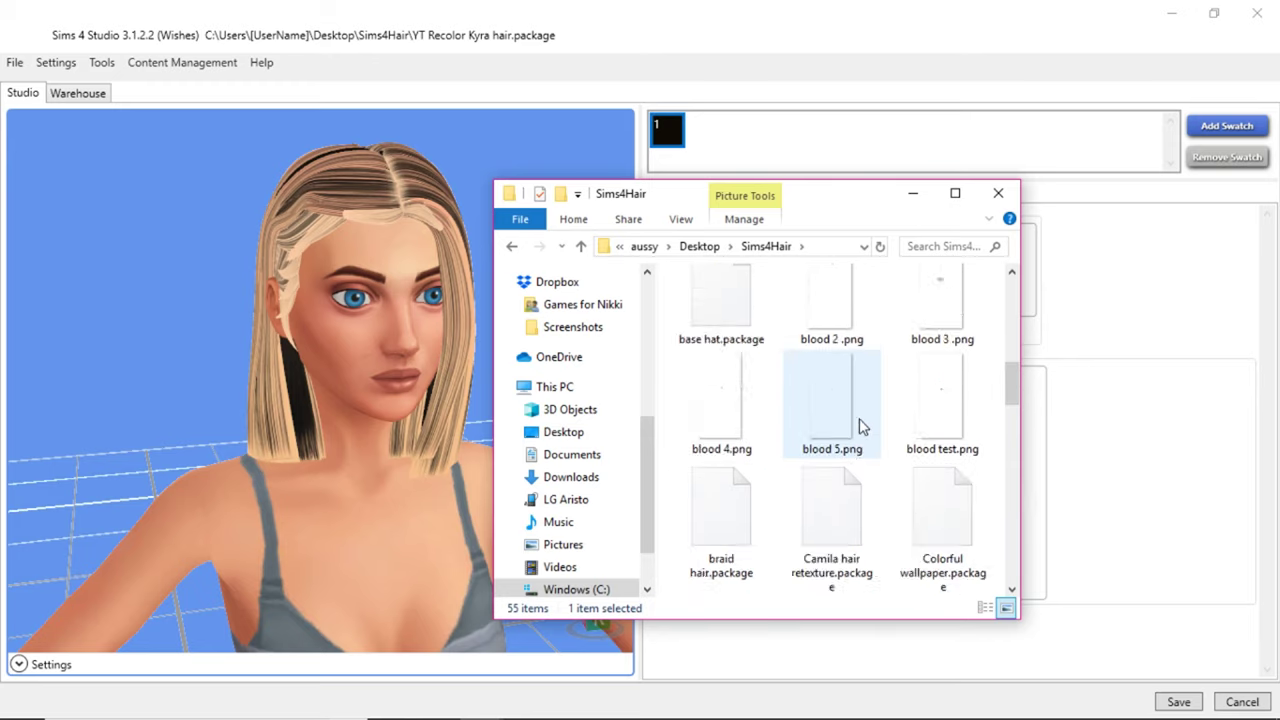
{"action": "scroll", "coordinate": [860, 427], "scroll_direction": "down", "scroll_amount": 5}
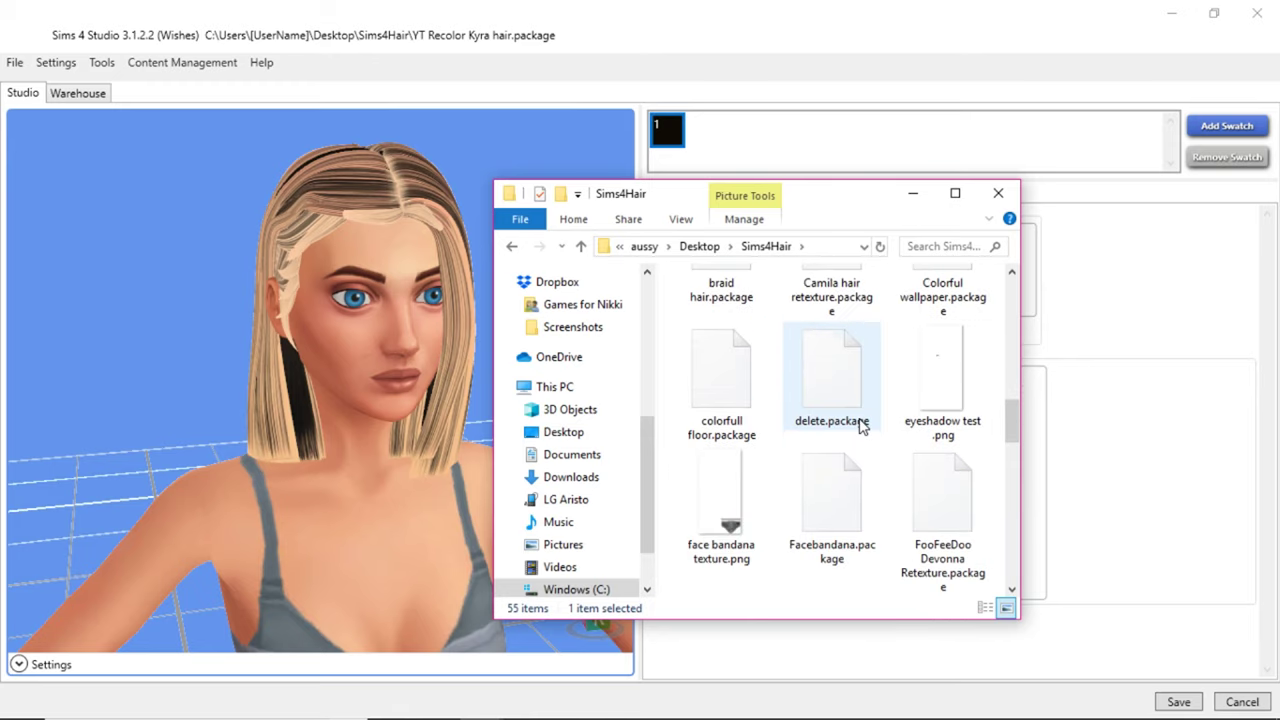
{"action": "left_click", "coordinate": [934, 247]}
{"action": "type", "text": "yt"}
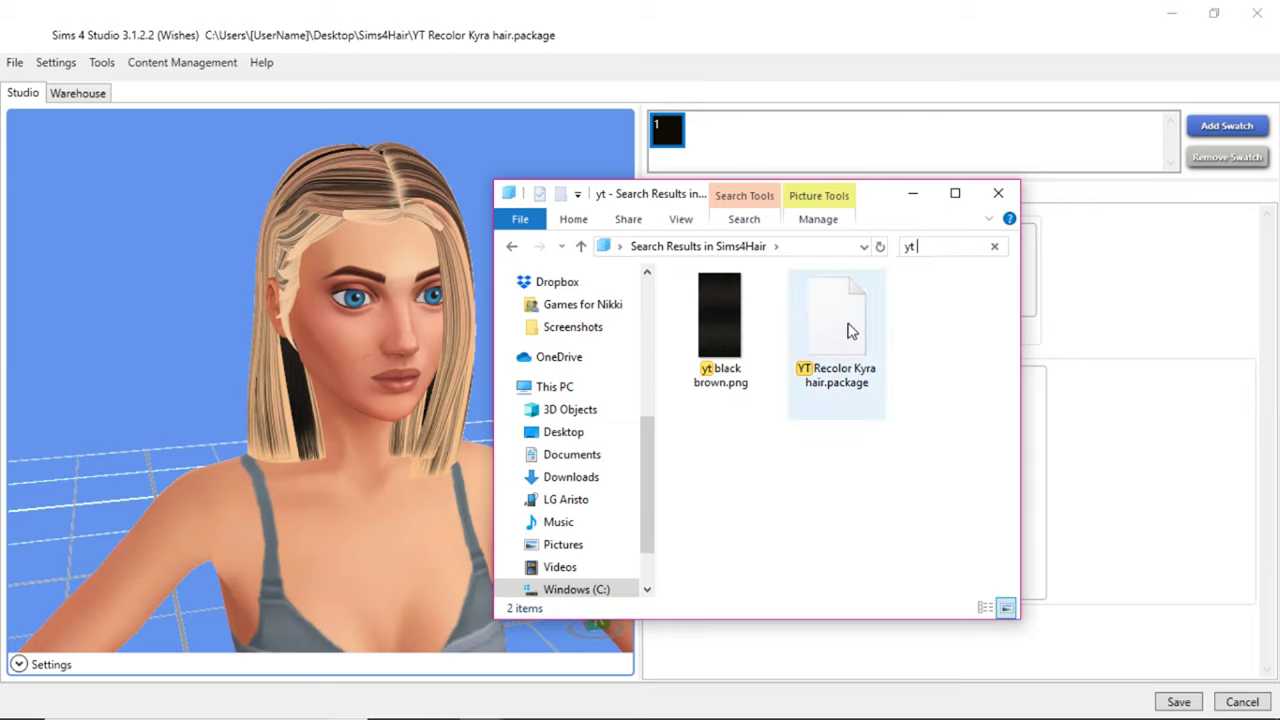
{"action": "right_click", "coordinate": [859, 349]}
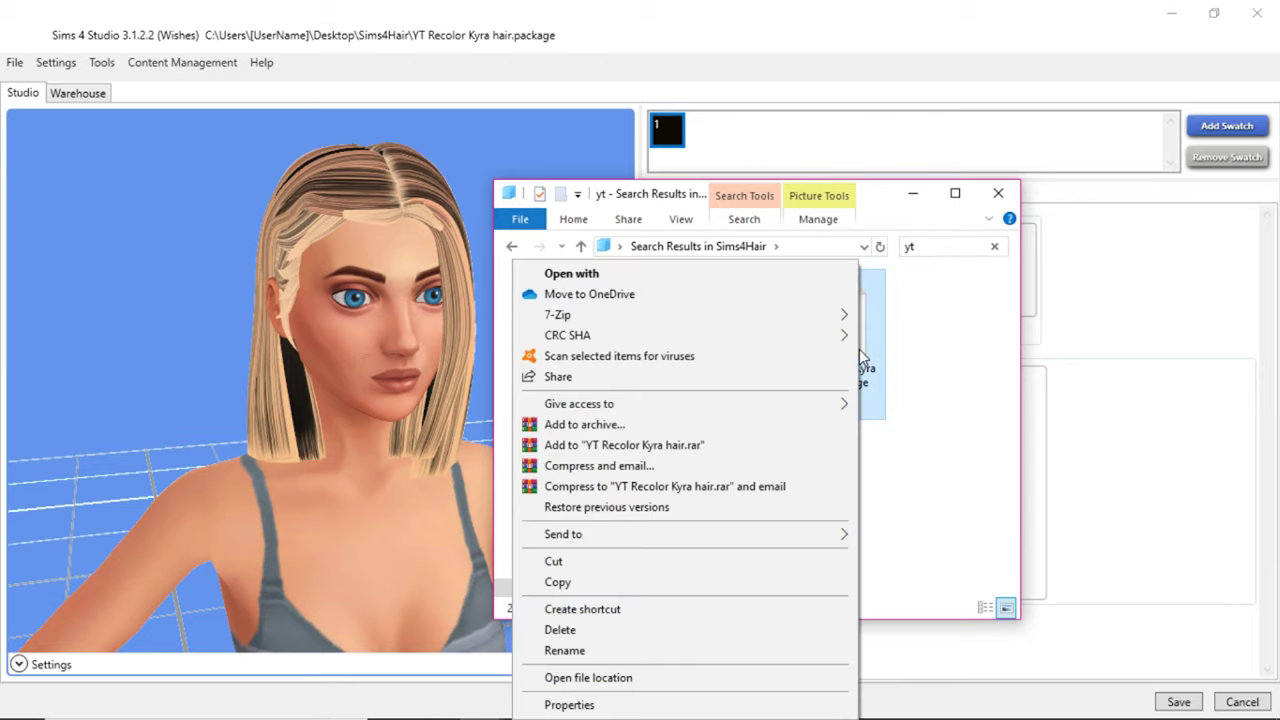
{"action": "left_click", "coordinate": [564, 584]}
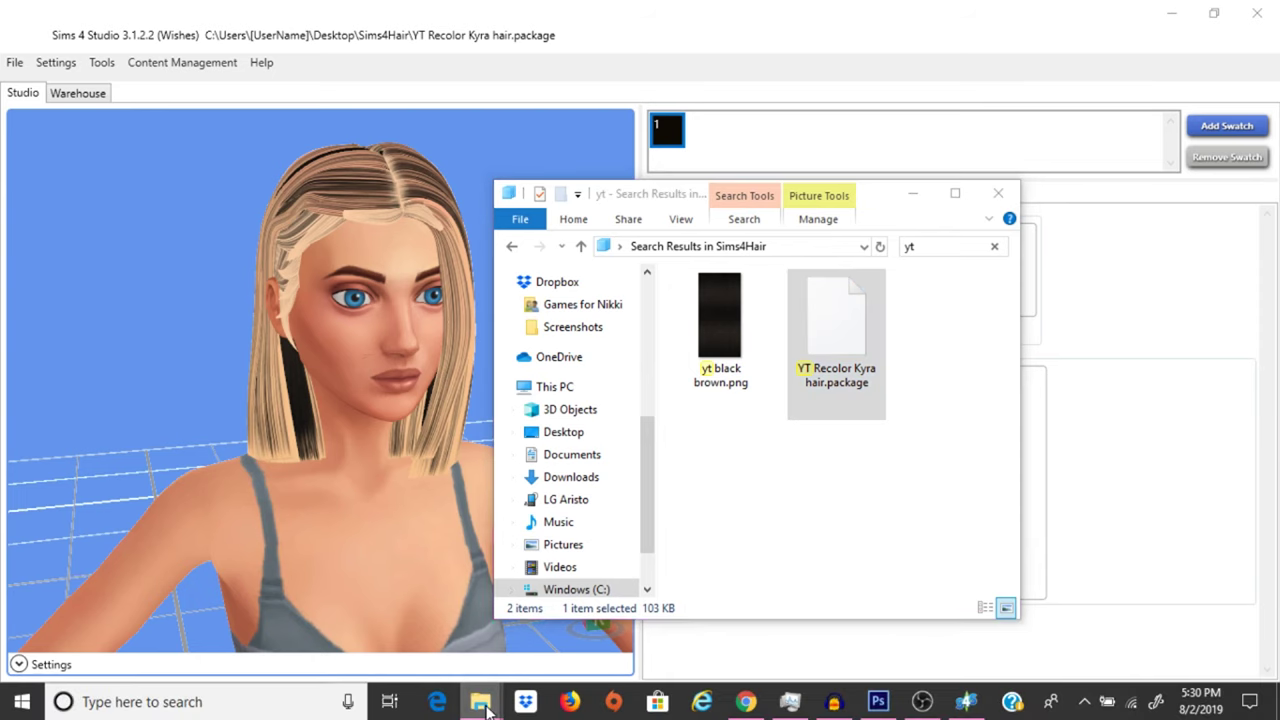
- Paste the copied package into The Sims 4 Mods folder, check that it is there, and clear away both Mods folder windows
{"action": "left_click", "coordinate": [491, 706]}
{"action": "left_click", "coordinate": [600, 610]}
{"action": "right_click", "coordinate": [672, 480]}
{"action": "left_click", "coordinate": [530, 333]}
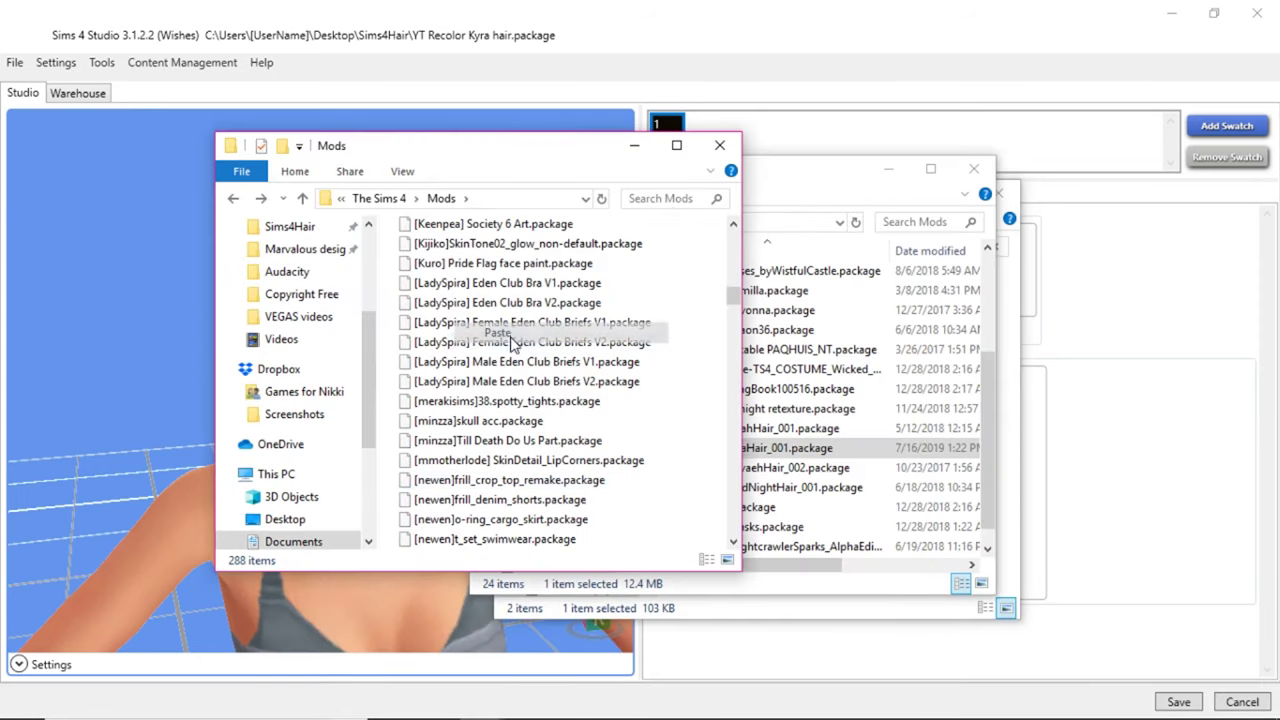
{"action": "scroll", "coordinate": [590, 470], "scroll_direction": "down", "scroll_amount": 1}
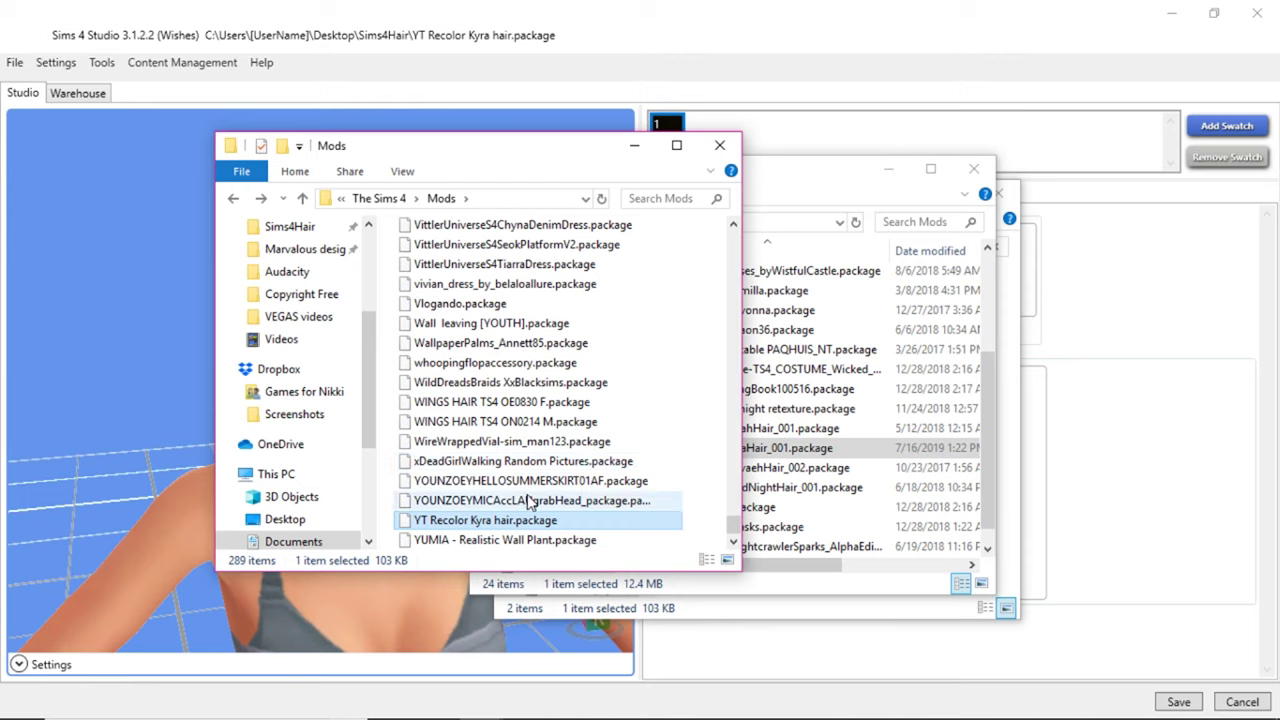
{"action": "left_click", "coordinate": [632, 147]}
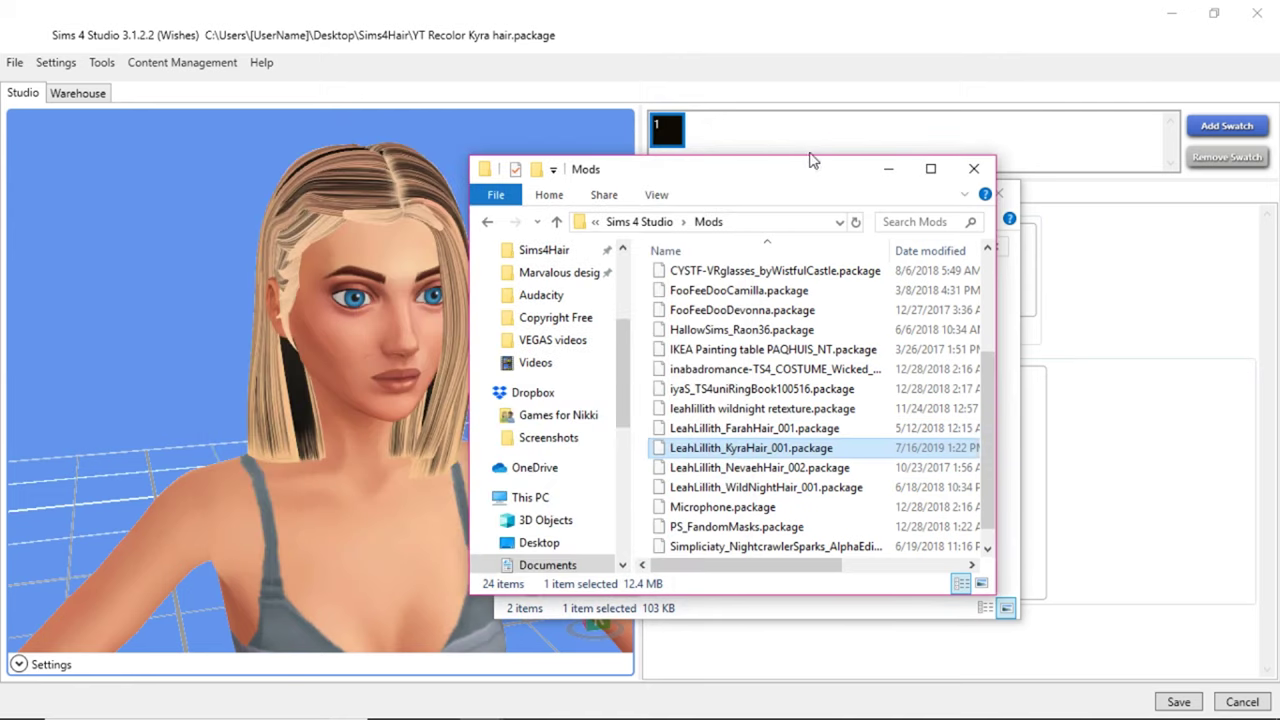
{"action": "left_click", "coordinate": [973, 168]}
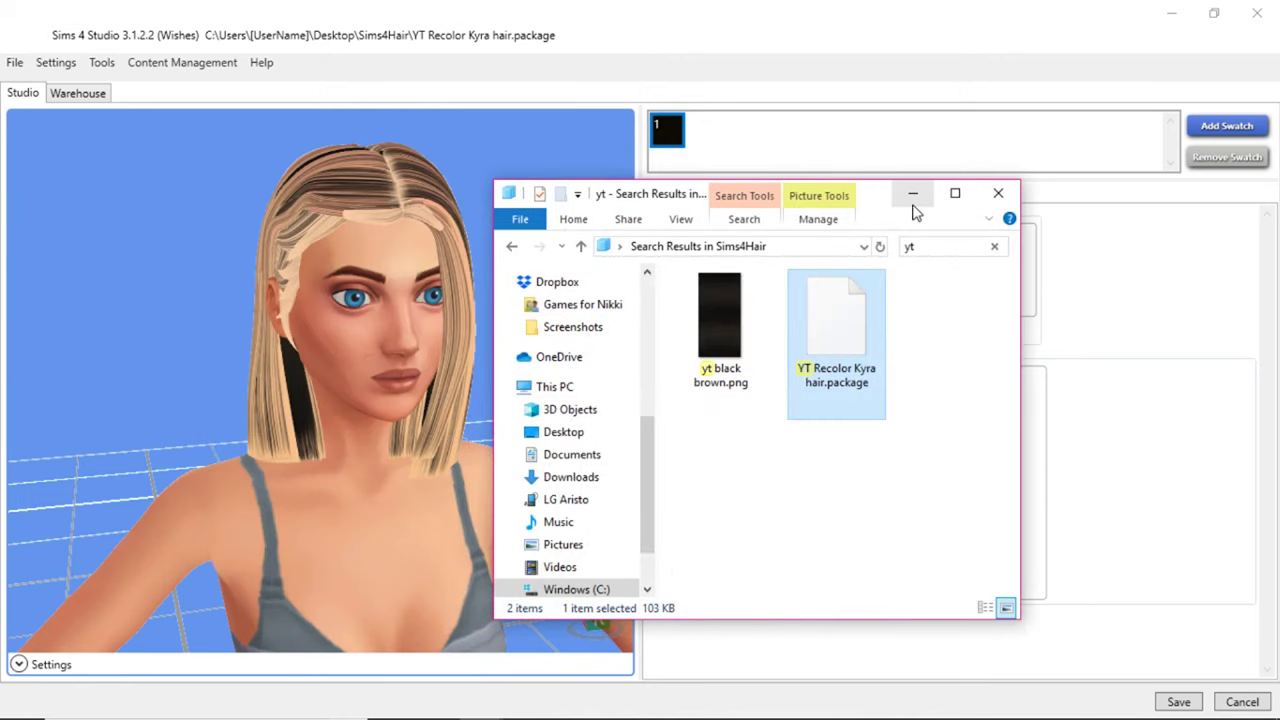
- Minimize the Sims4Hair search results, bring up the Kyra hair texture in Photoshop for a check, and minimize Photoshop and Sims 4 Studio
{"action": "left_click", "coordinate": [912, 196]}
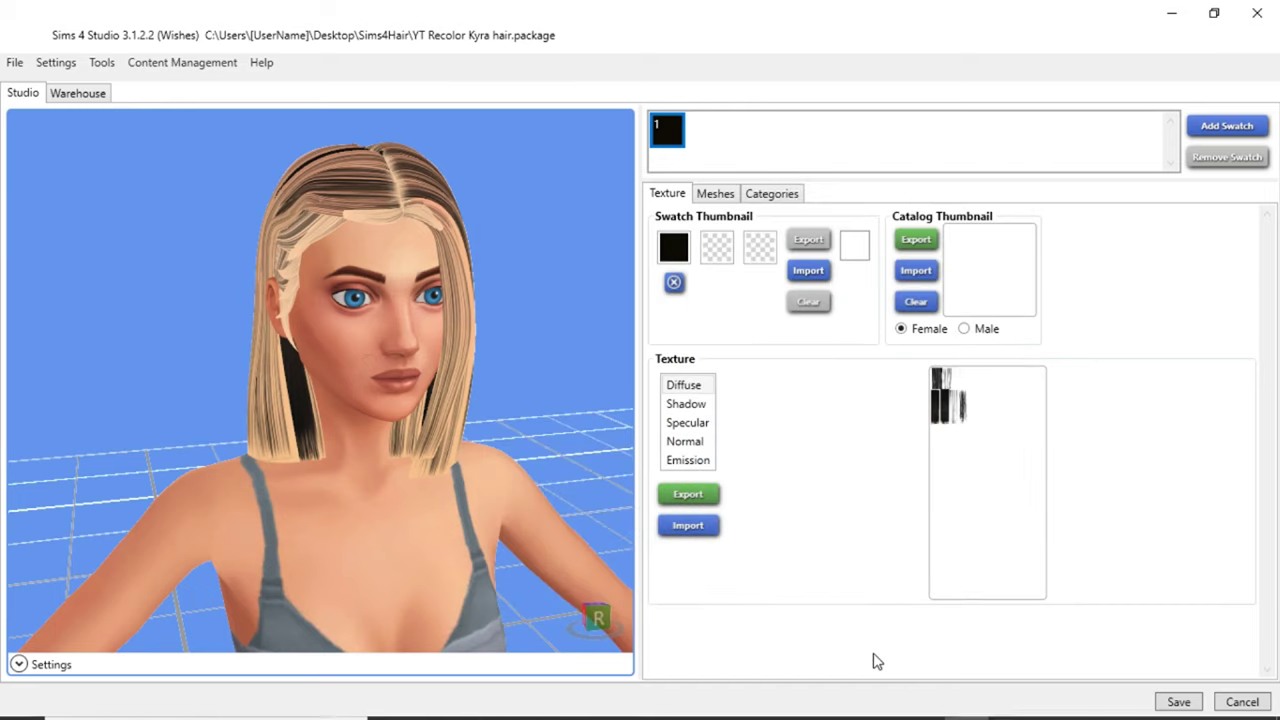
{"action": "mouse_move", "coordinate": [876, 694]}
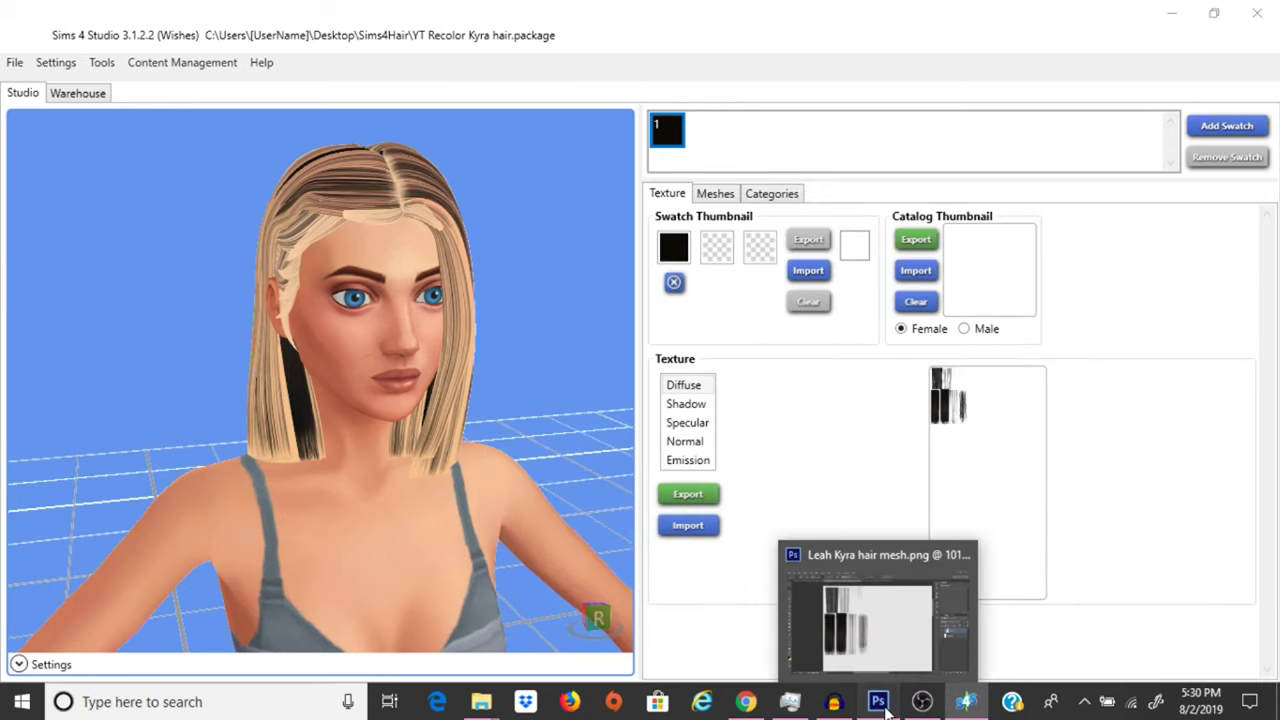
{"action": "left_click", "coordinate": [878, 702]}
{"action": "left_click", "coordinate": [961, 708]}
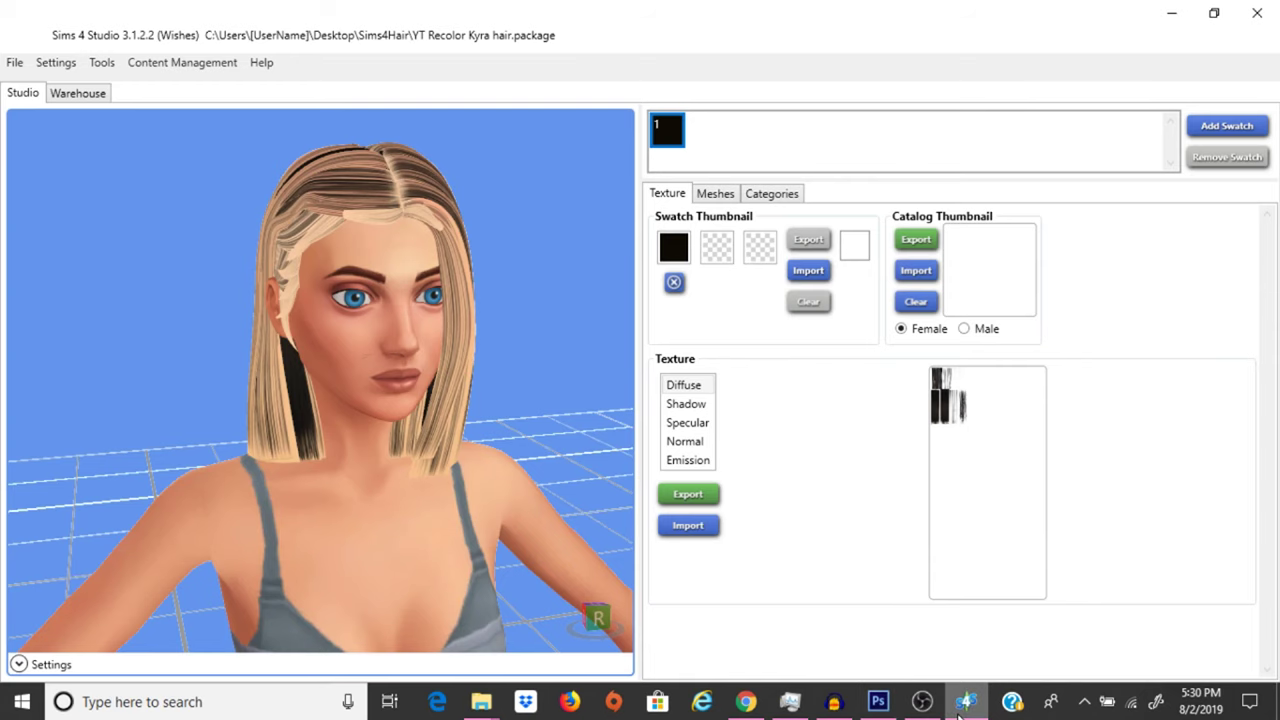
{"action": "mouse_move", "coordinate": [836, 708]}
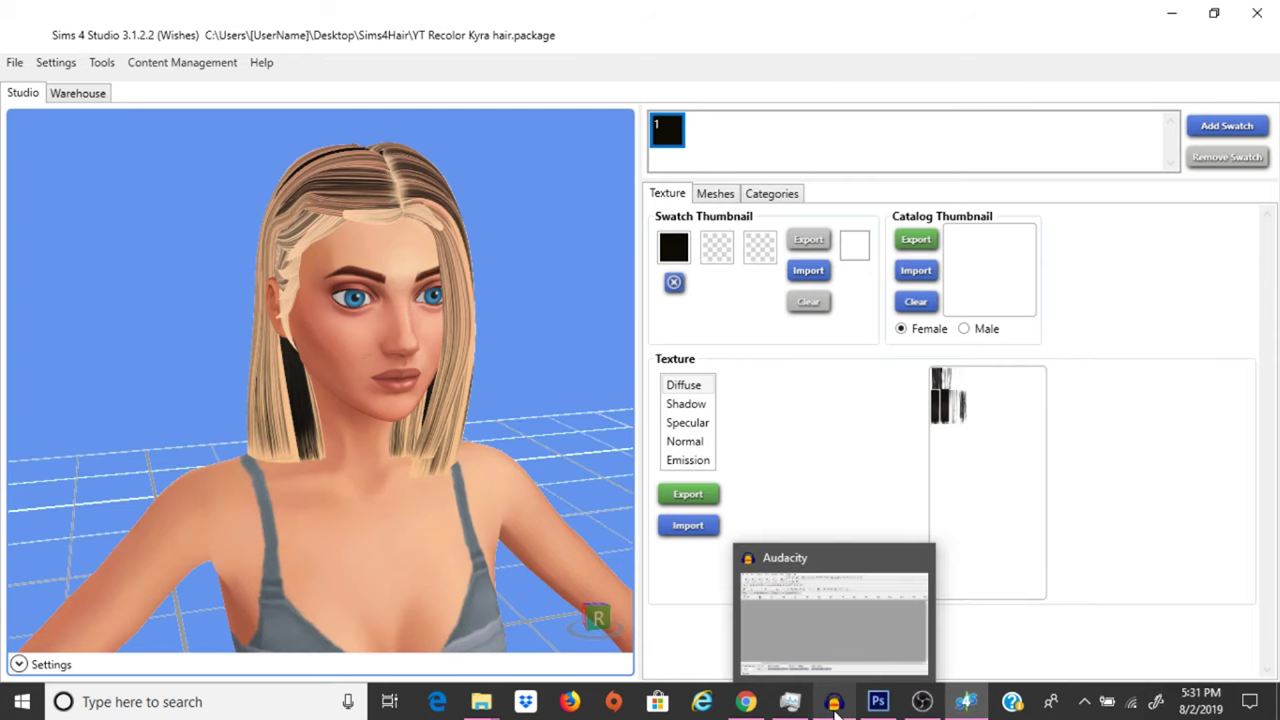
{"action": "left_click", "coordinate": [877, 702]}
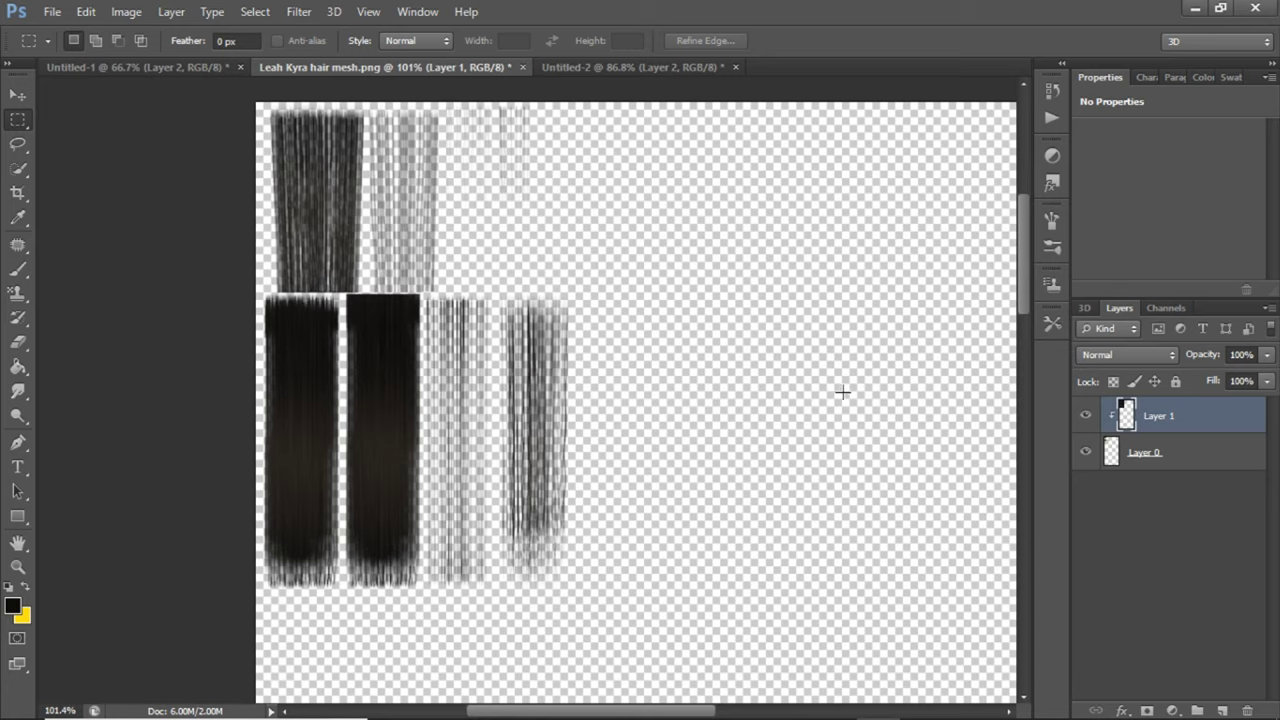
{"action": "left_click", "coordinate": [1197, 10]}
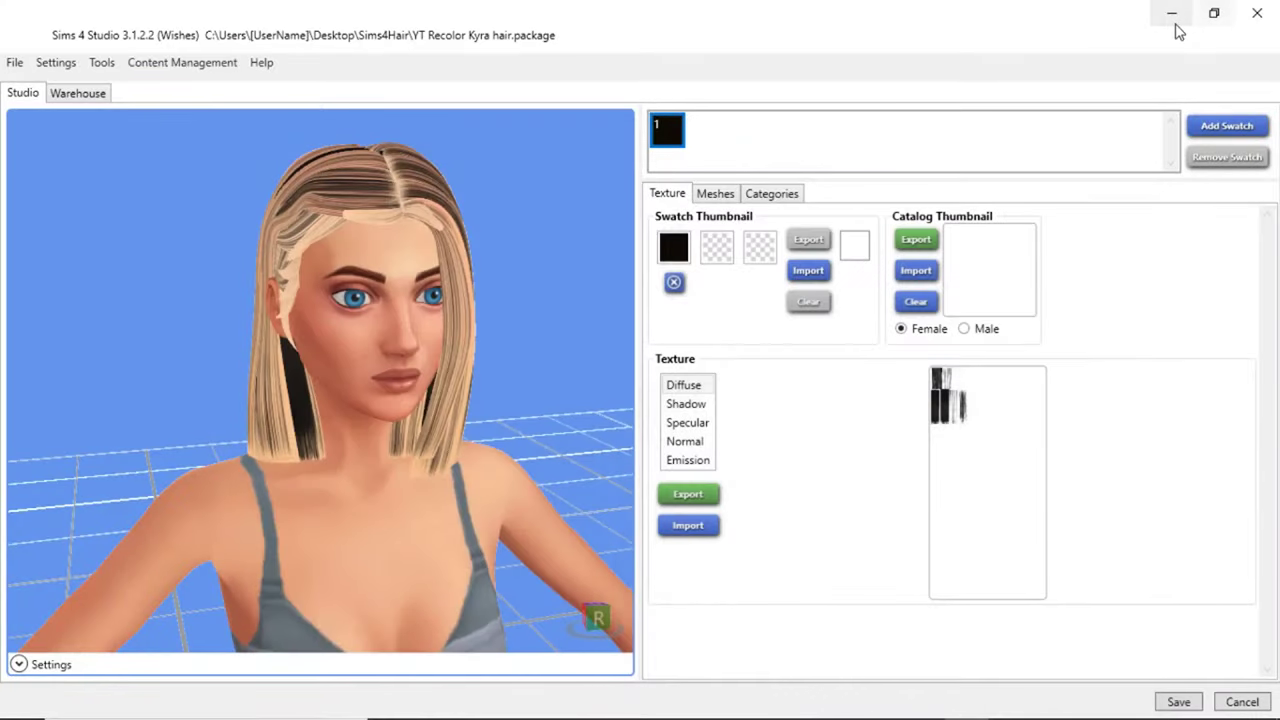
{"action": "left_click", "coordinate": [1172, 20]}
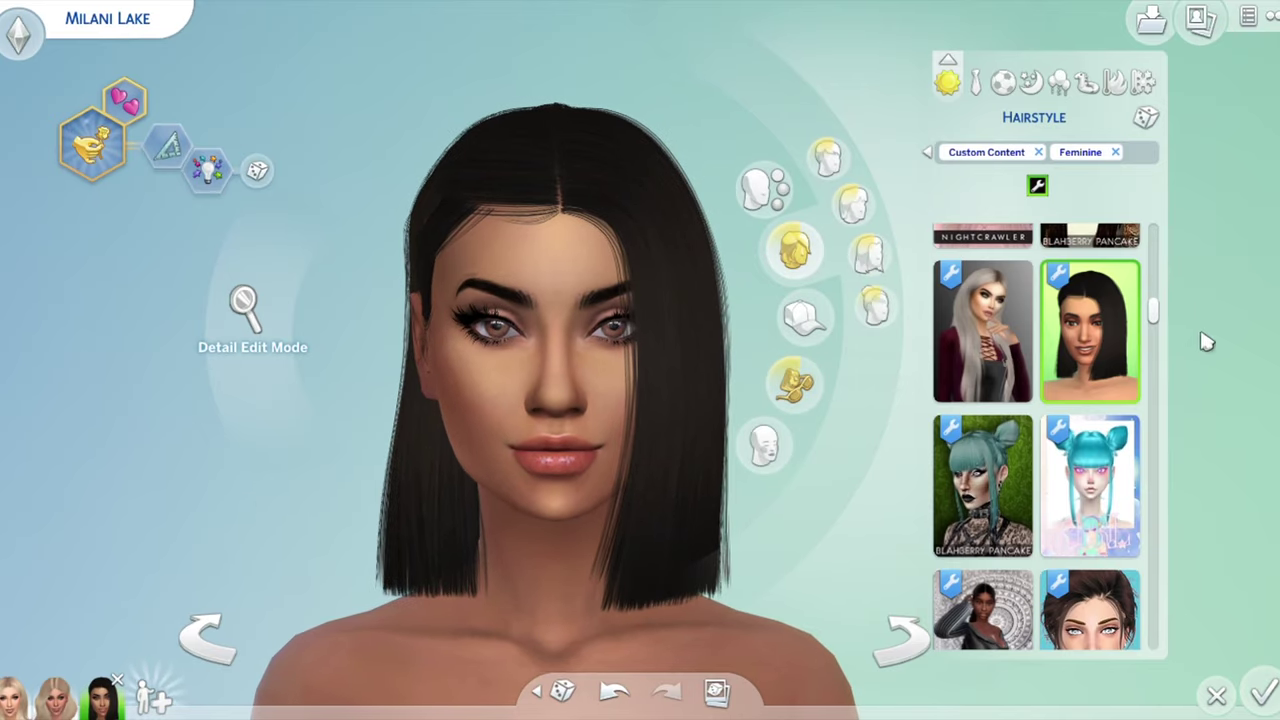
- Switch to The Sims 4 Create a Sim, apply the original Kyra Hair to the Sim and inspect it up close from all sides
{"action": "scroll", "coordinate": [1065, 358], "scroll_direction": "up", "scroll_amount": 2}
{"action": "scroll", "coordinate": [1068, 356], "scroll_direction": "up", "scroll_amount": 6}
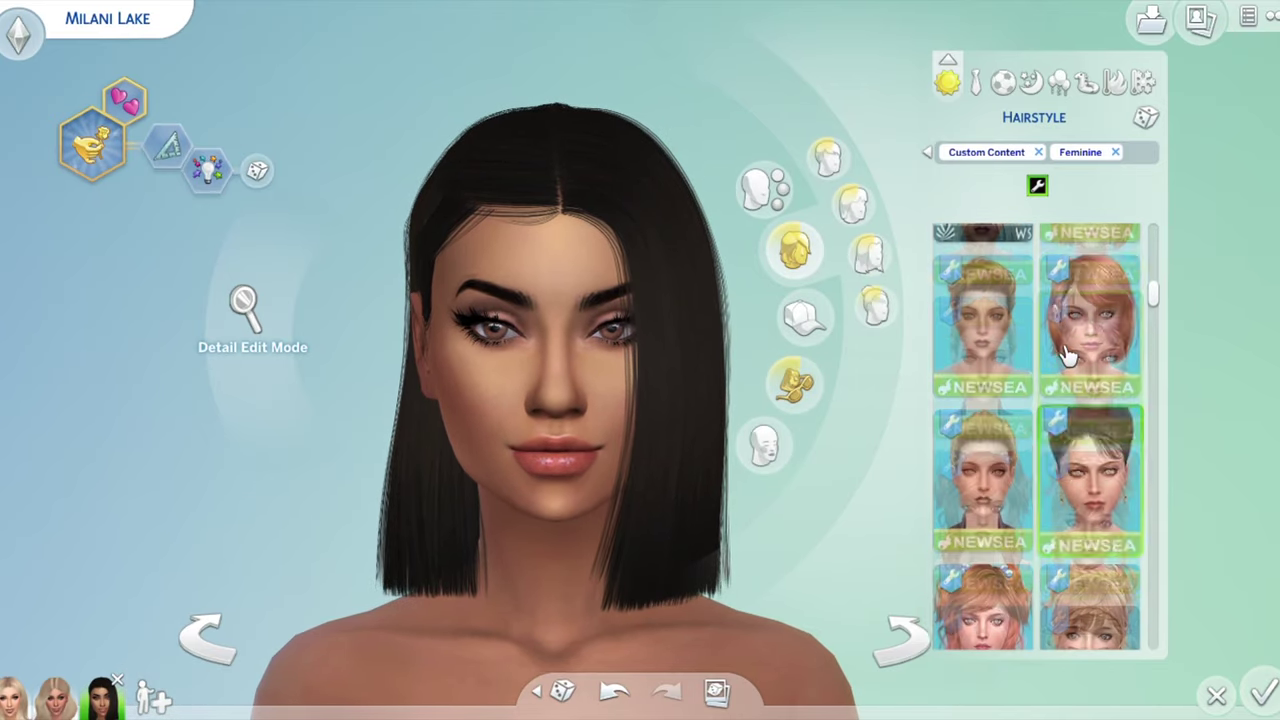
{"action": "scroll", "coordinate": [1072, 352], "scroll_direction": "up", "scroll_amount": 5}
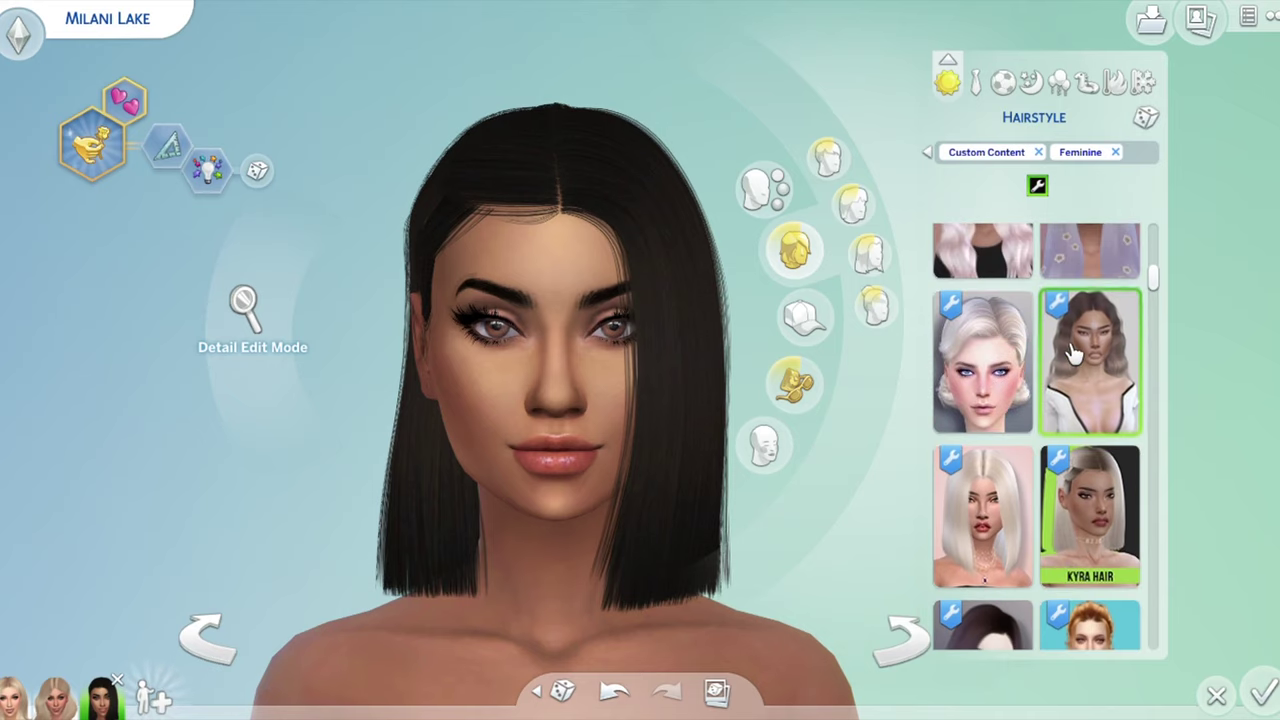
{"action": "left_click", "coordinate": [1105, 505]}
{"action": "left_click_drag", "start_coordinate": [175, 487], "coordinate": [190, 487]}
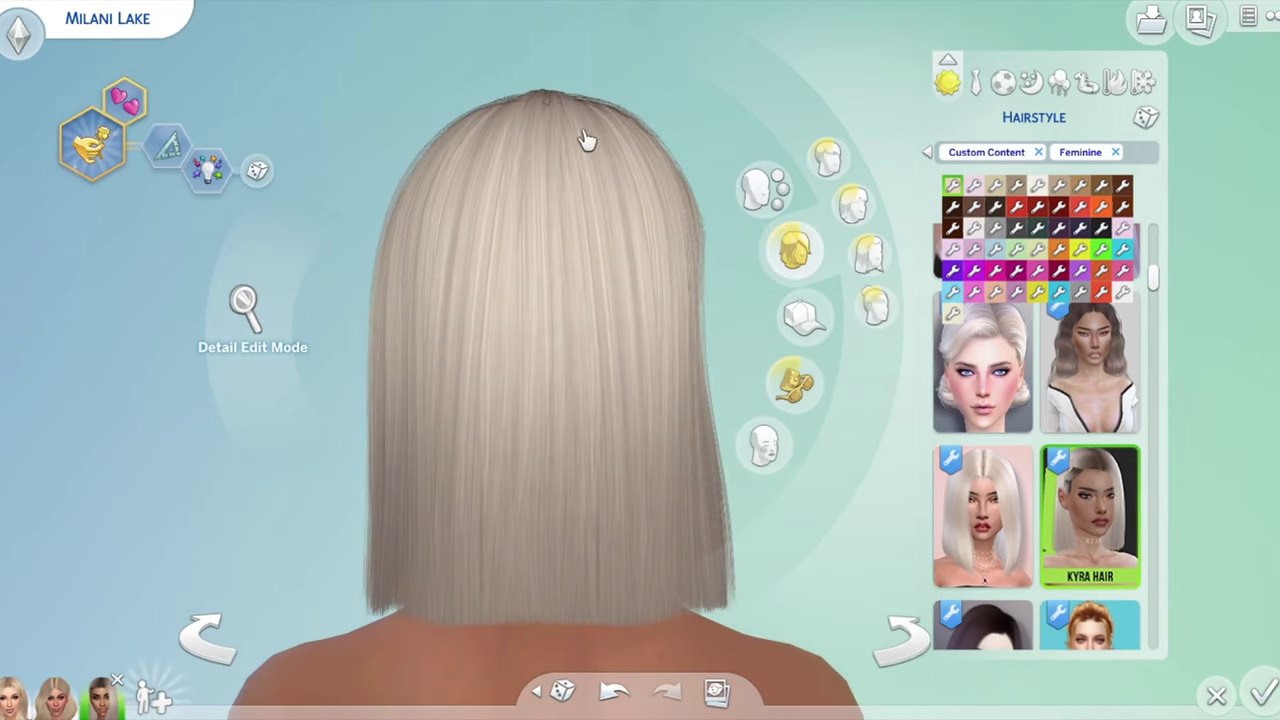
{"action": "left_click_drag", "start_coordinate": [288, 455], "coordinate": [288, 455]}
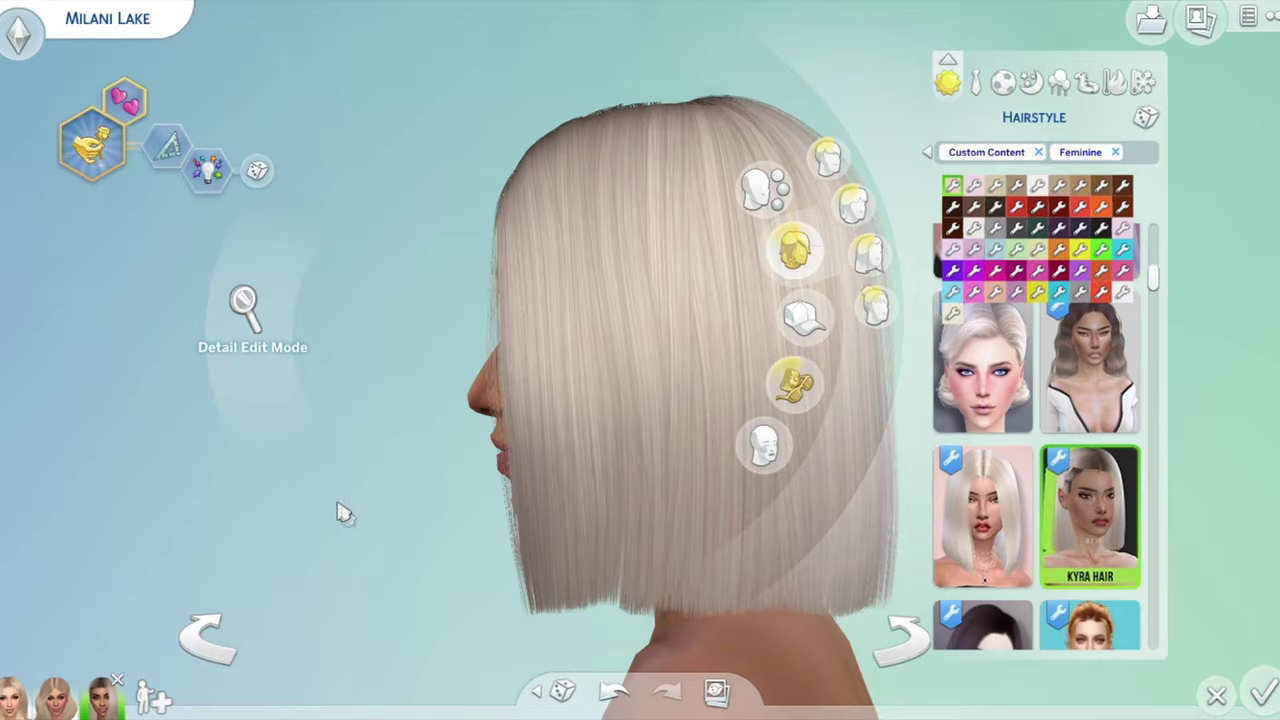
{"action": "left_click", "coordinate": [303, 506]}
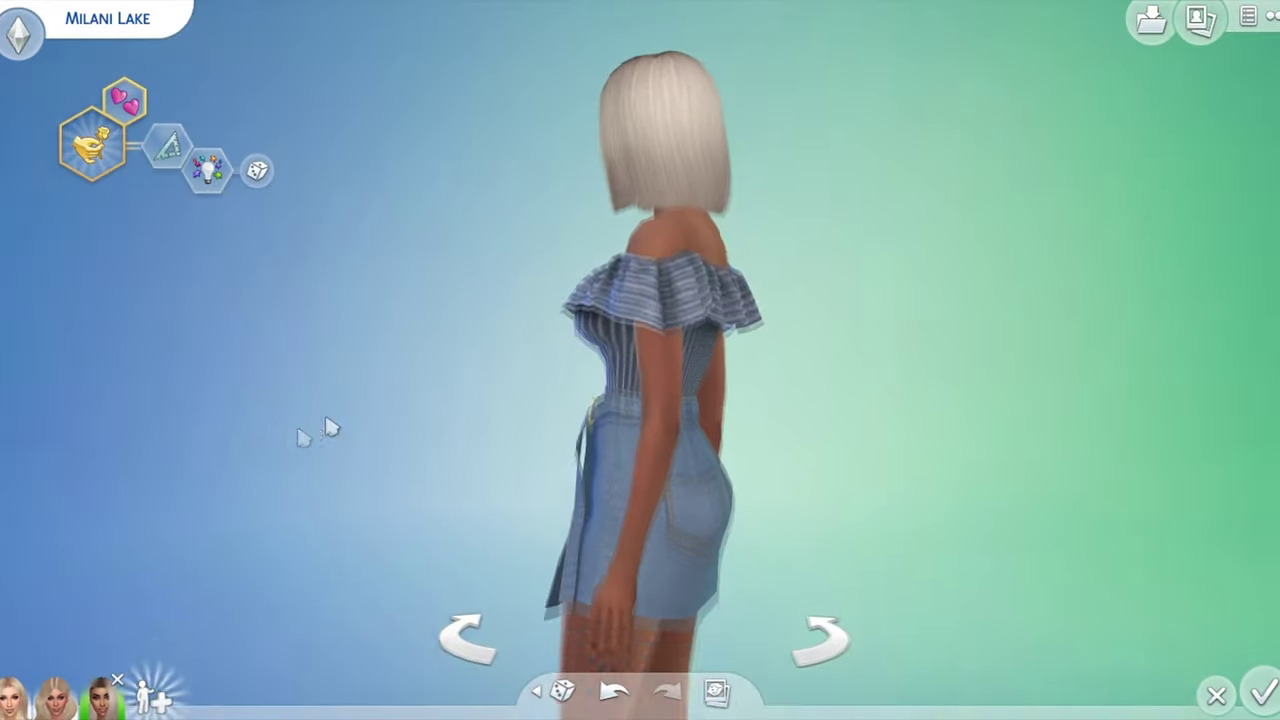
{"action": "scroll", "coordinate": [486, 234], "scroll_direction": "up", "scroll_amount": 5}
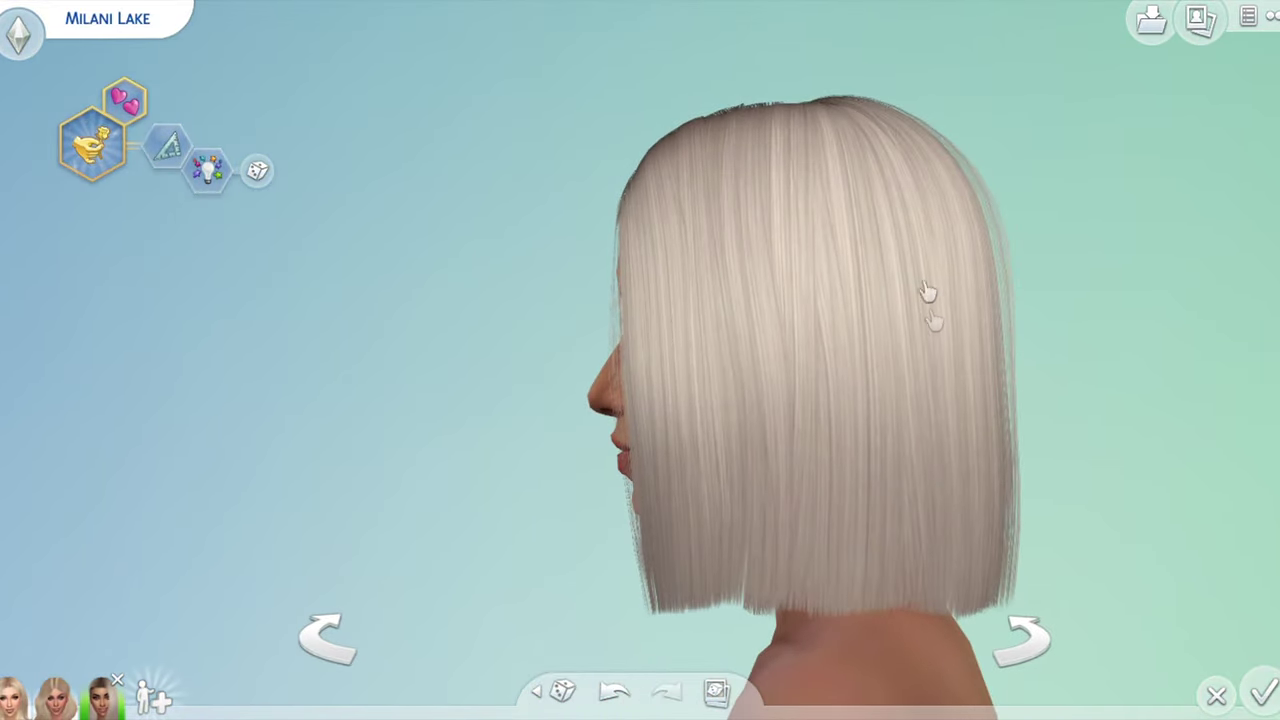
{"action": "left_click_drag", "start_coordinate": [374, 557], "coordinate": [379, 560]}
- Reopen the Sim's hairstyles and apply the standalone black-brown Kyra recolor from the feminine custom content
{"action": "left_click", "coordinate": [720, 182]}
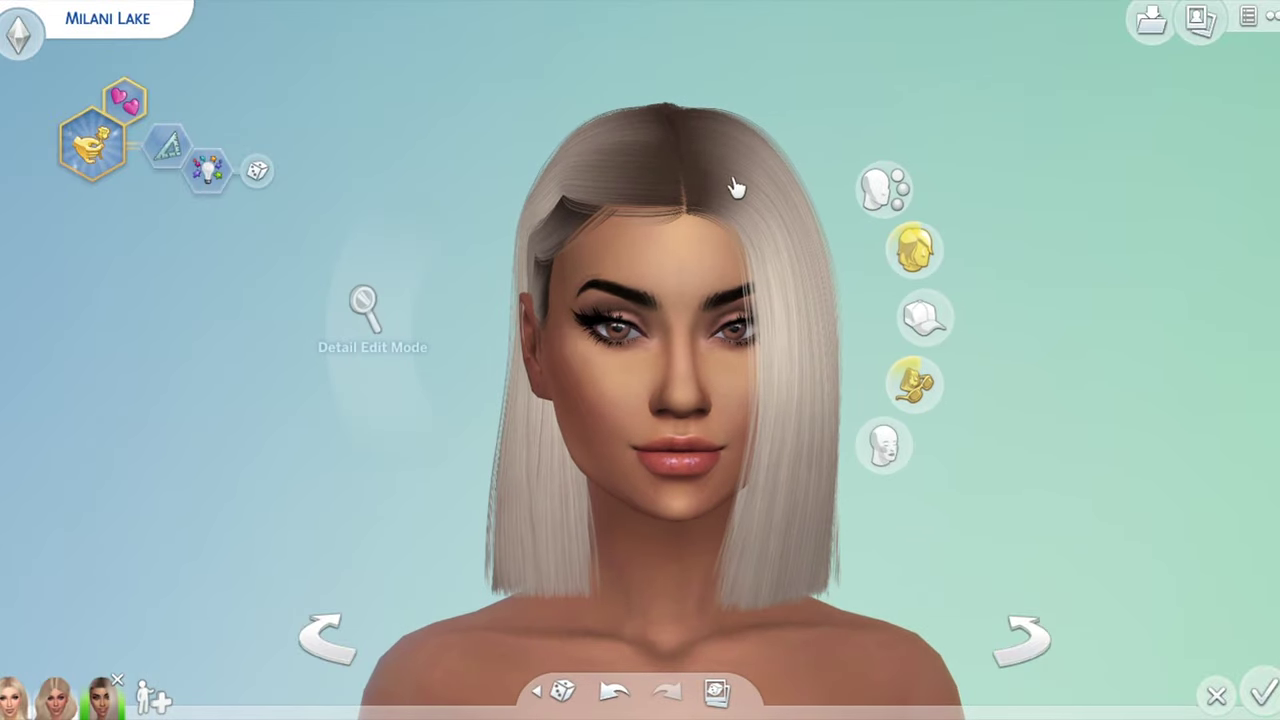
{"action": "left_click", "coordinate": [808, 240]}
{"action": "scroll", "coordinate": [1058, 400], "scroll_direction": "down", "scroll_amount": 10}
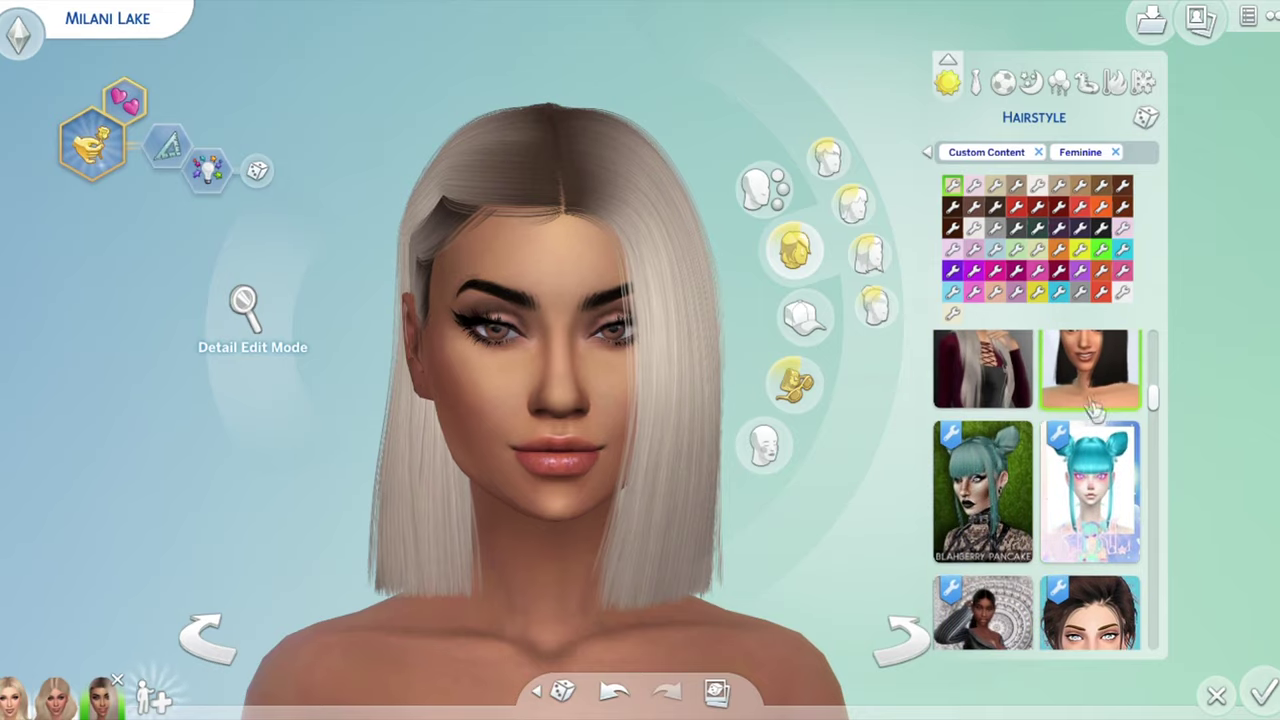
{"action": "left_click", "coordinate": [1088, 366]}
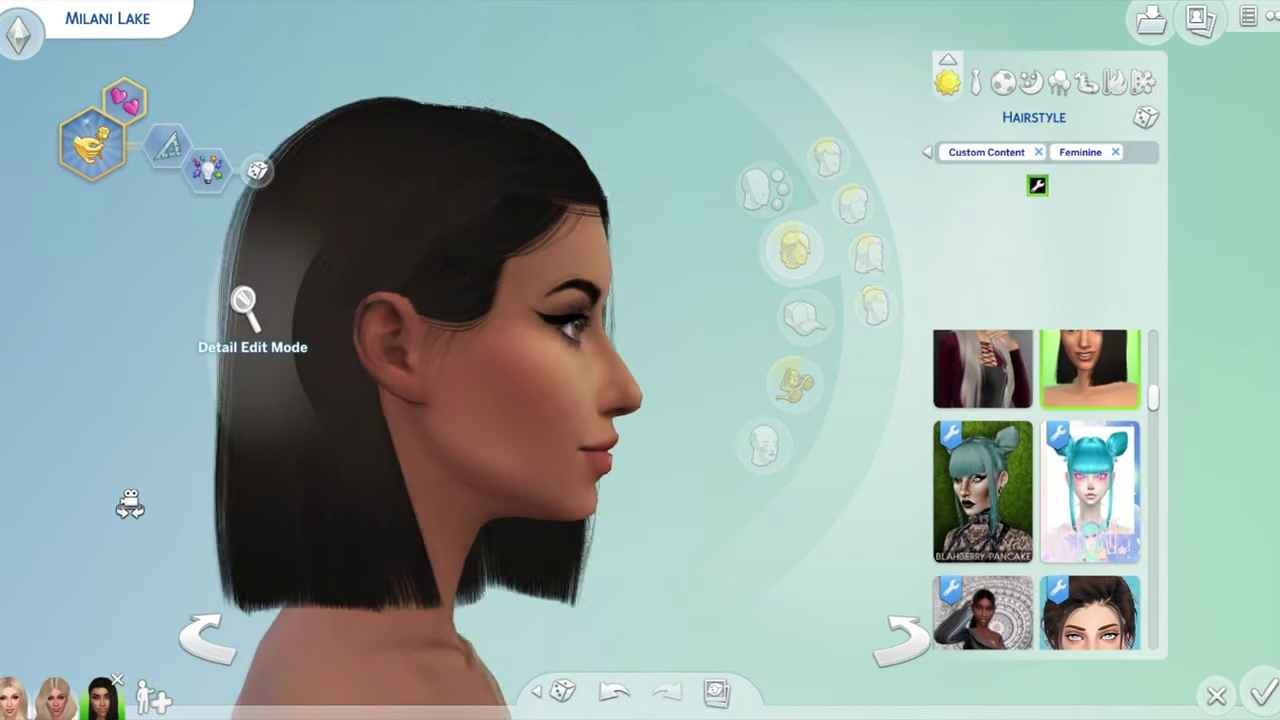